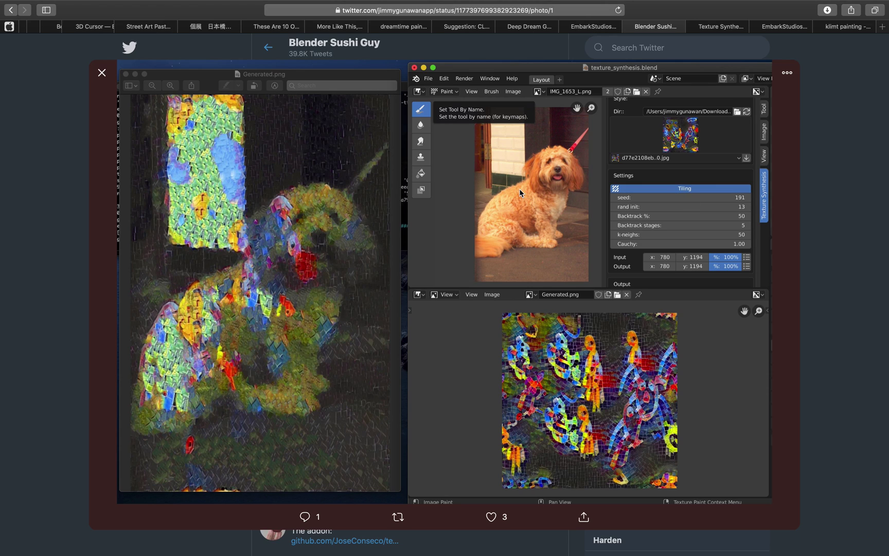
# Switch from the Twitter photo to the Texture Synthesis addon thread on Blender Artists.
pyautogui.click(716, 30)
# Read the addon post down to its demo animation, then bring up the EmbarkStudios texture-synthesis repository.
pyautogui.scroll(5, 297, 153)
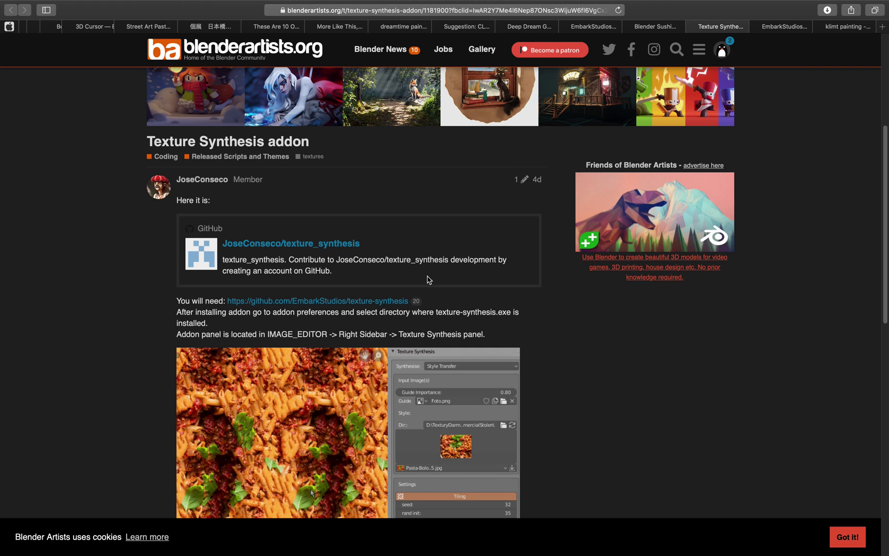
pyautogui.scroll(-3, 532, 167)
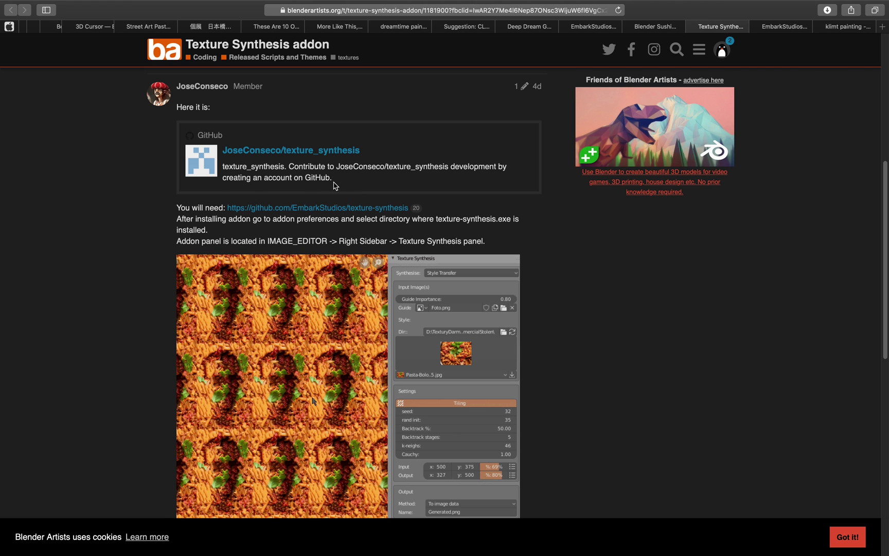
pyautogui.scroll(-1, 460, 225)
pyautogui.scroll(-2, 459, 226)
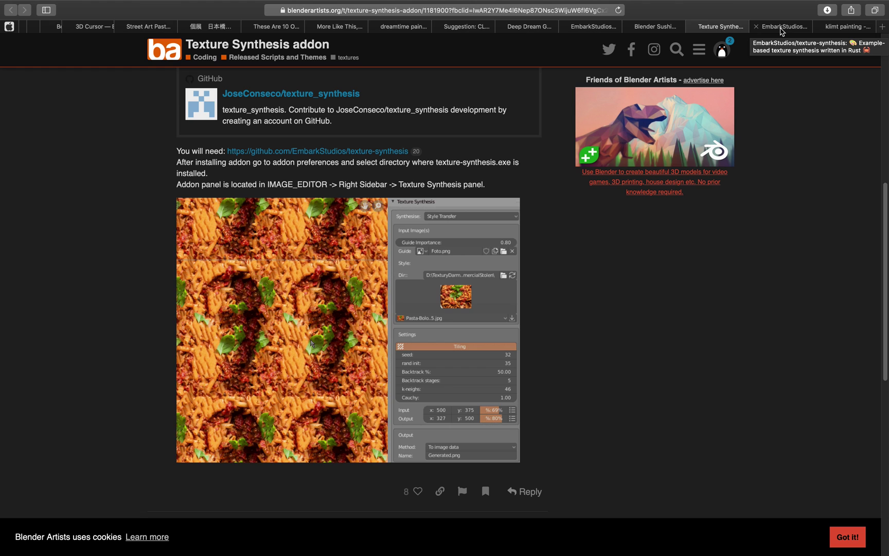
pyautogui.click(781, 31)
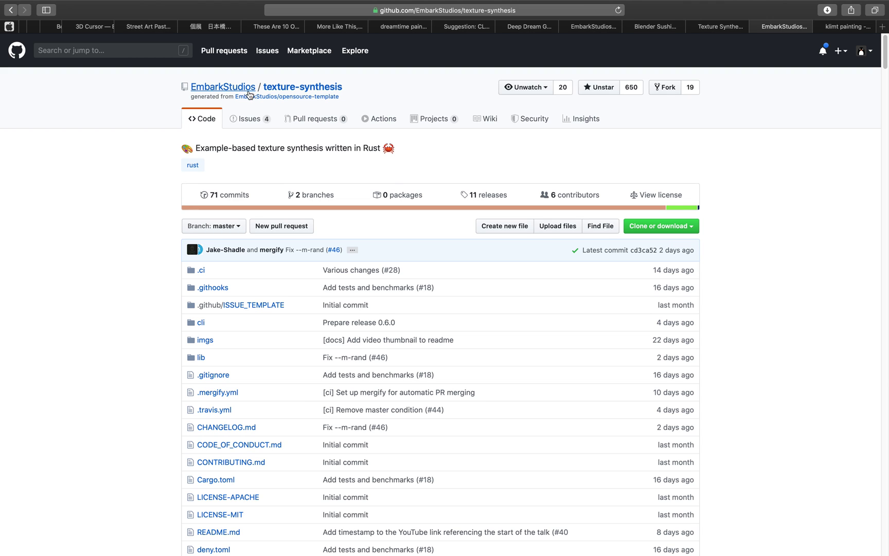
# Read the README down to section 4. Style Transfer with its 04_style_transfer code and CLI example.
pyautogui.scroll(-5, 226, 268)
pyautogui.scroll(-8, 225, 267)
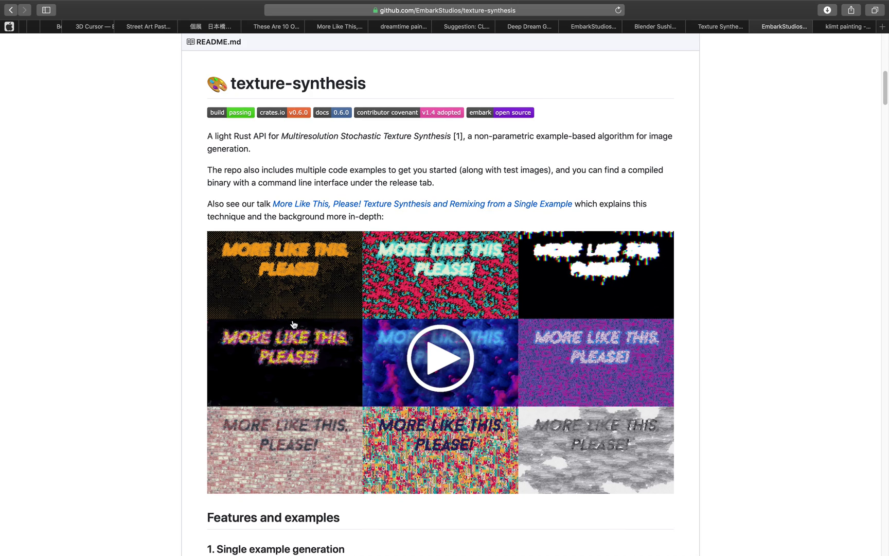
pyautogui.scroll(-1, 214, 343)
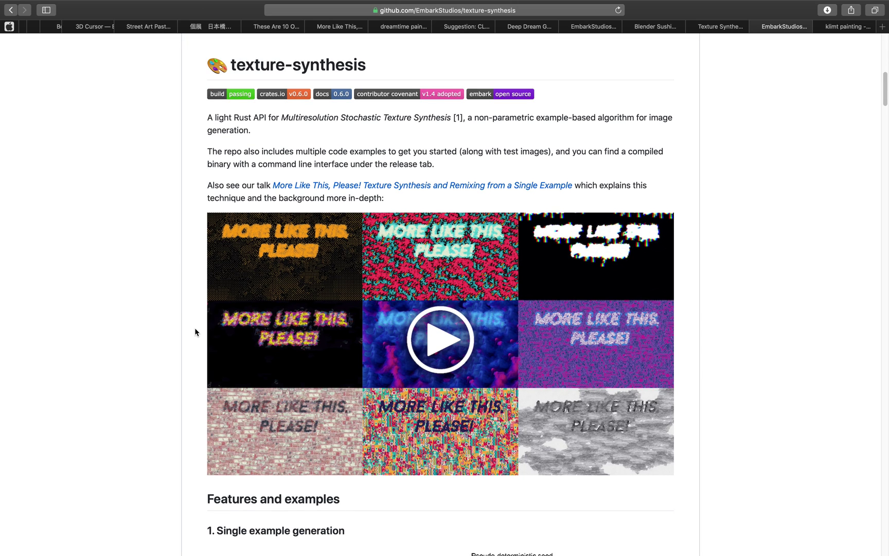
pyautogui.scroll(-1, 195, 331)
pyautogui.scroll(-1, 191, 329)
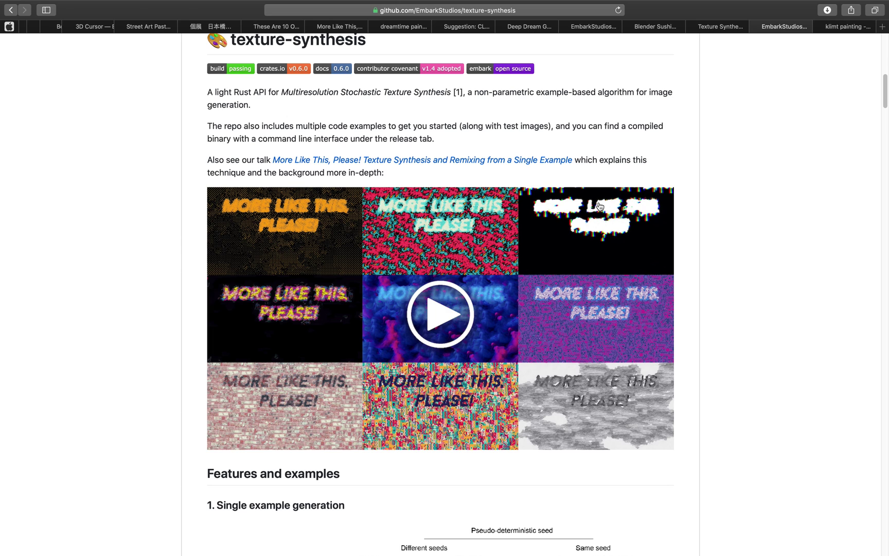
pyautogui.scroll(-2, 717, 234)
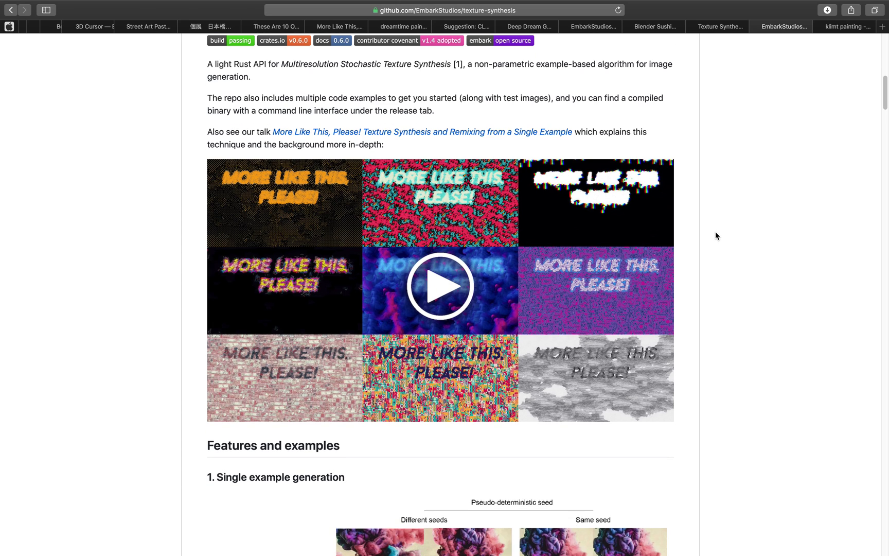
pyautogui.scroll(-3, 715, 232)
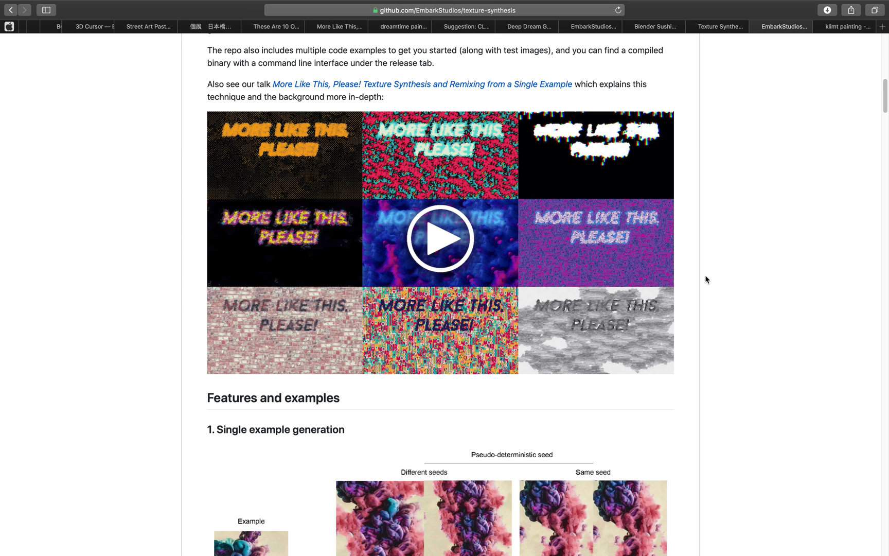
pyautogui.scroll(-5, 704, 283)
pyautogui.scroll(-5, 702, 289)
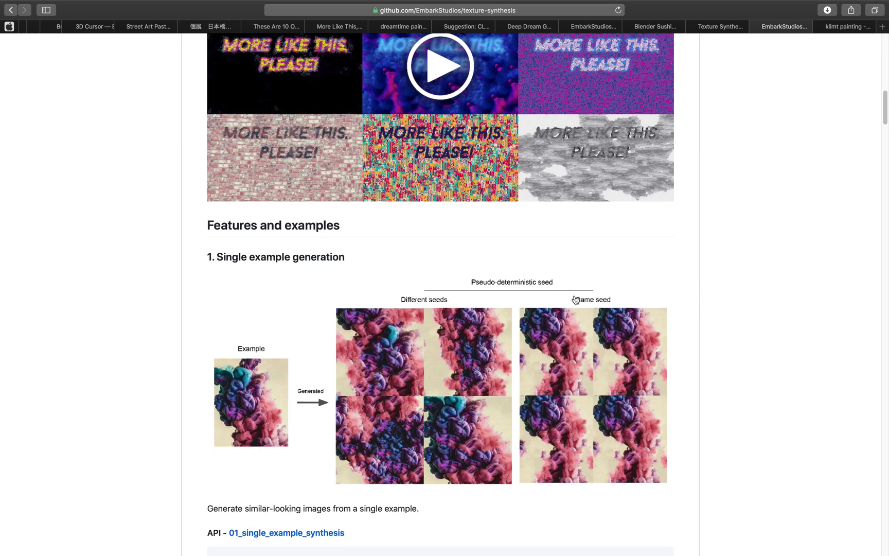
pyautogui.scroll(-1, 412, 352)
pyautogui.scroll(-2, 427, 353)
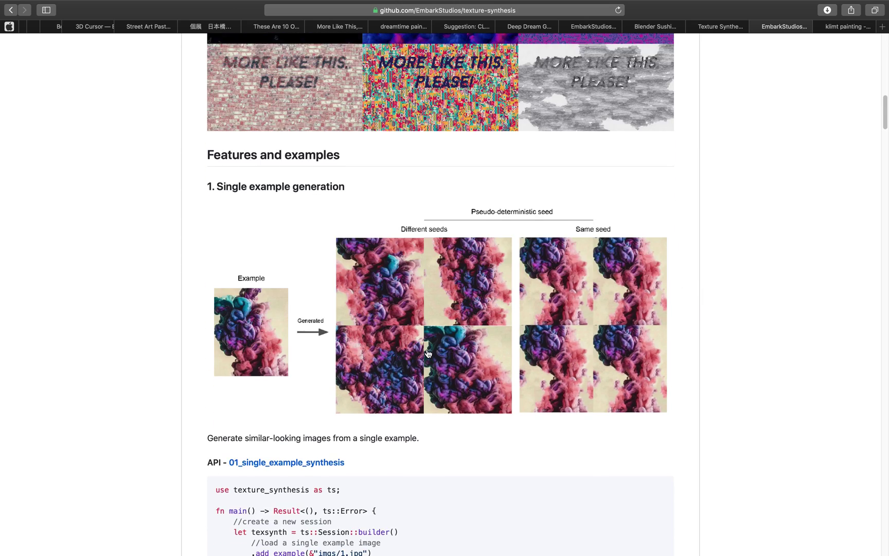
pyautogui.scroll(-1, 427, 353)
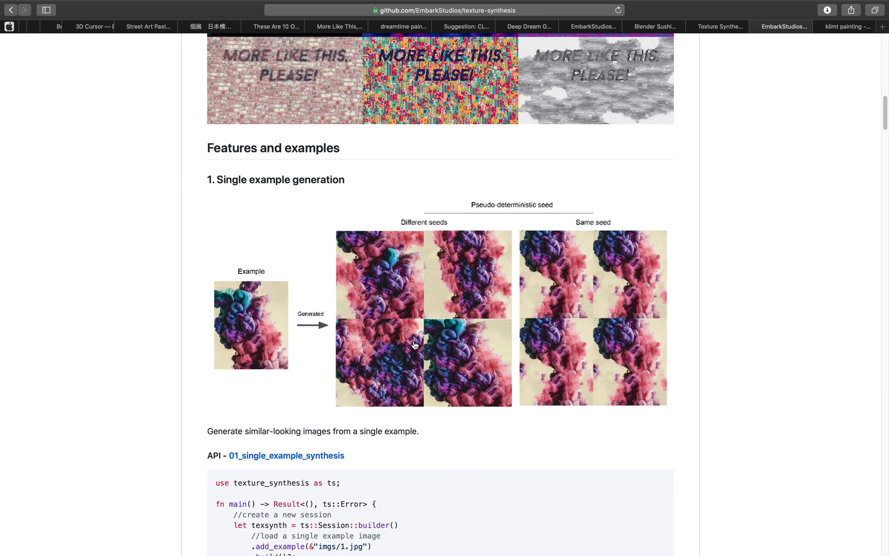
pyautogui.scroll(-1, 448, 299)
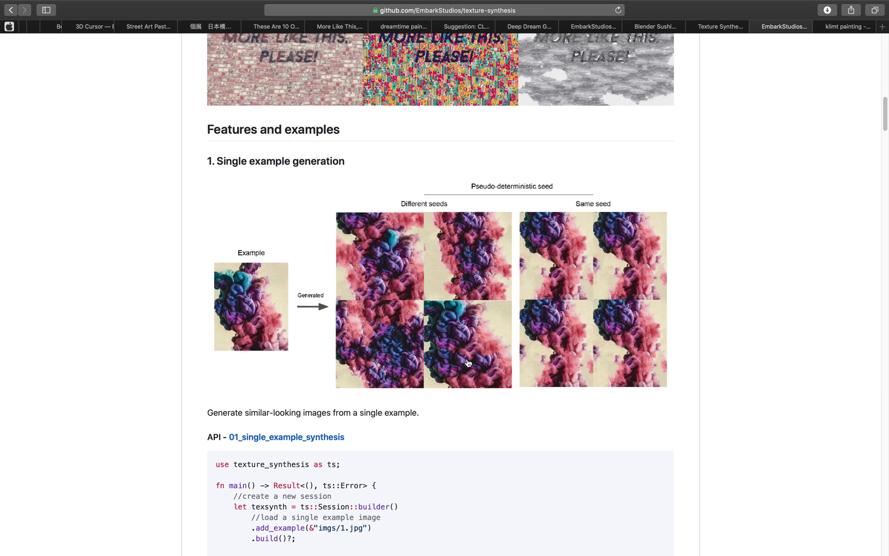
pyautogui.scroll(-1, 455, 378)
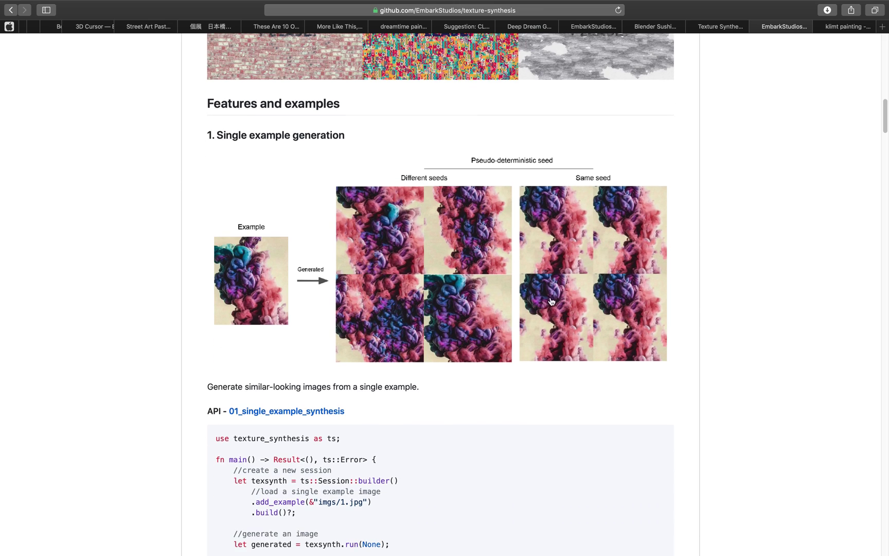
pyautogui.scroll(-10, 649, 276)
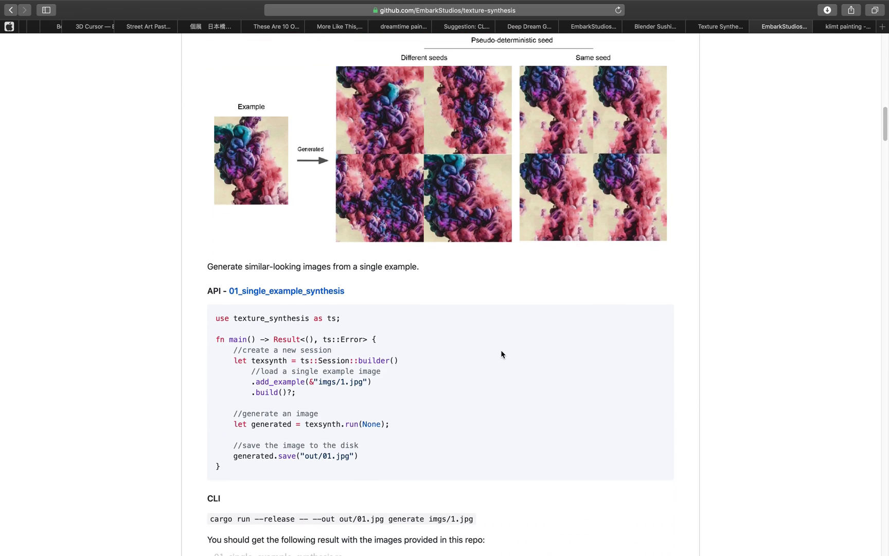
pyautogui.scroll(-9, 416, 342)
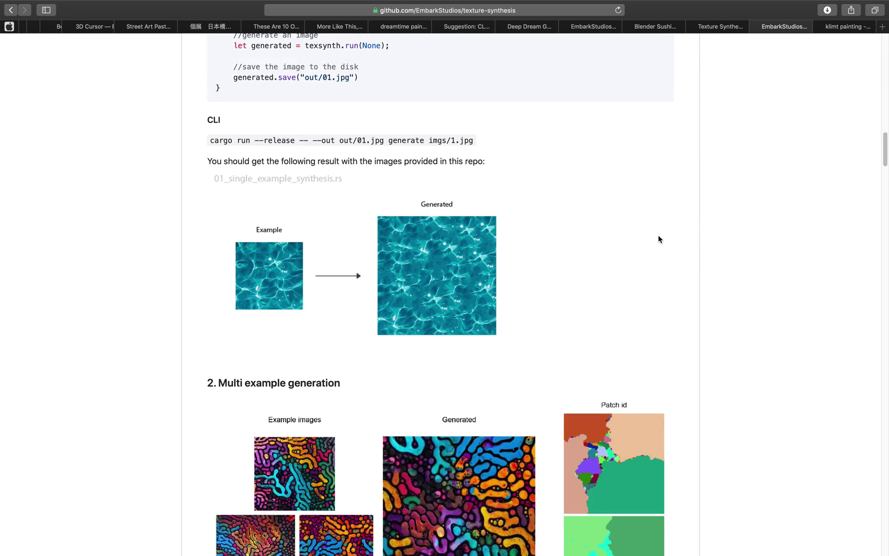
pyautogui.scroll(-20, 590, 235)
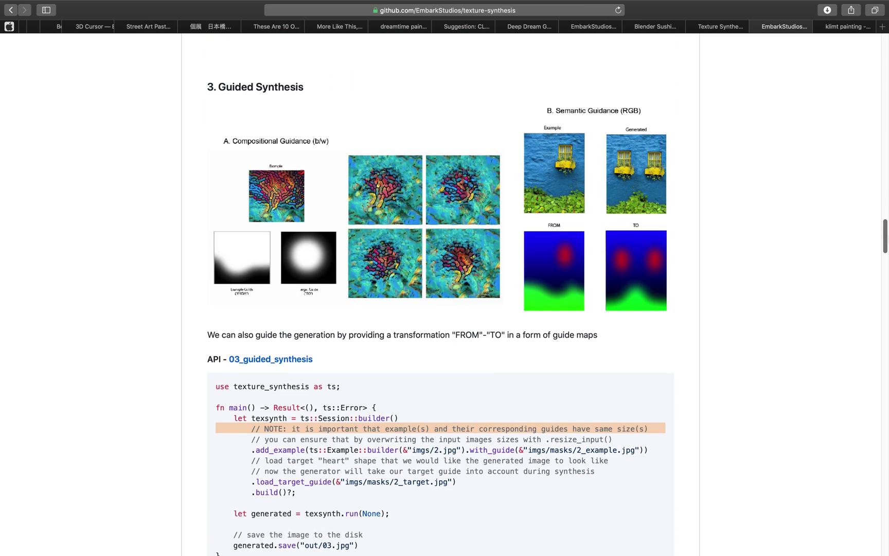
pyautogui.scroll(-20, 443, 293)
pyautogui.scroll(8, 442, 293)
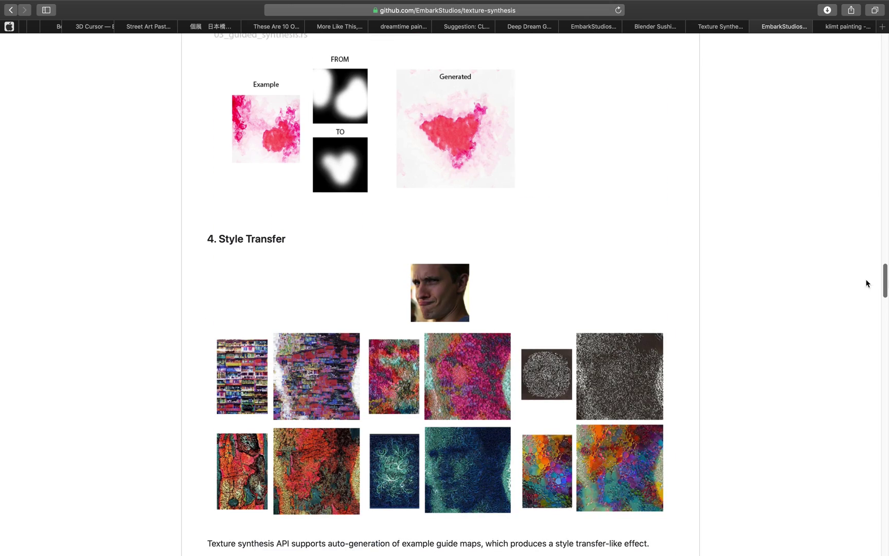
pyautogui.scroll(-3, 260, 270)
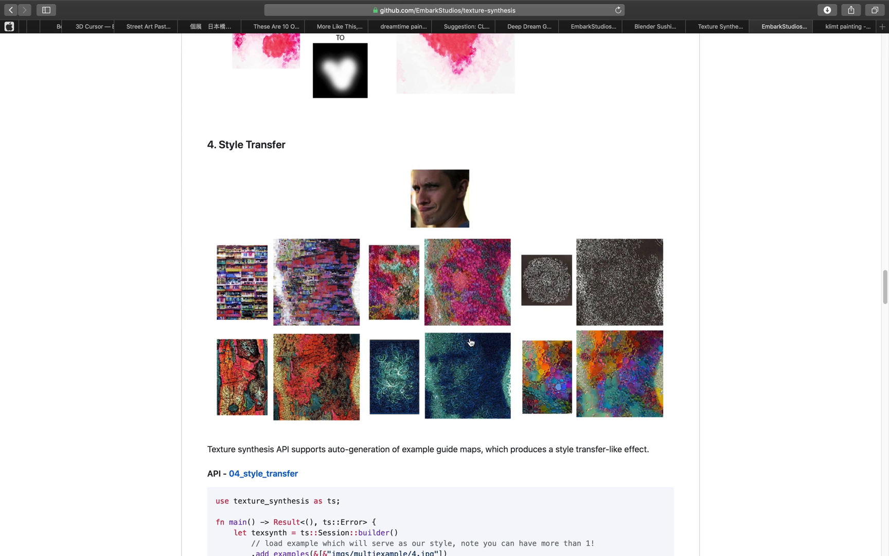
pyautogui.scroll(-1, 575, 303)
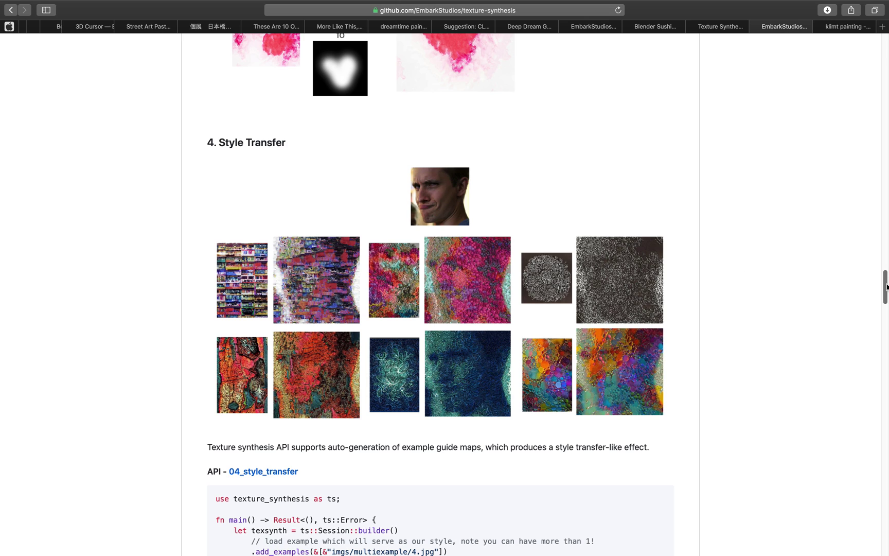
pyautogui.scroll(-1, 886, 287)
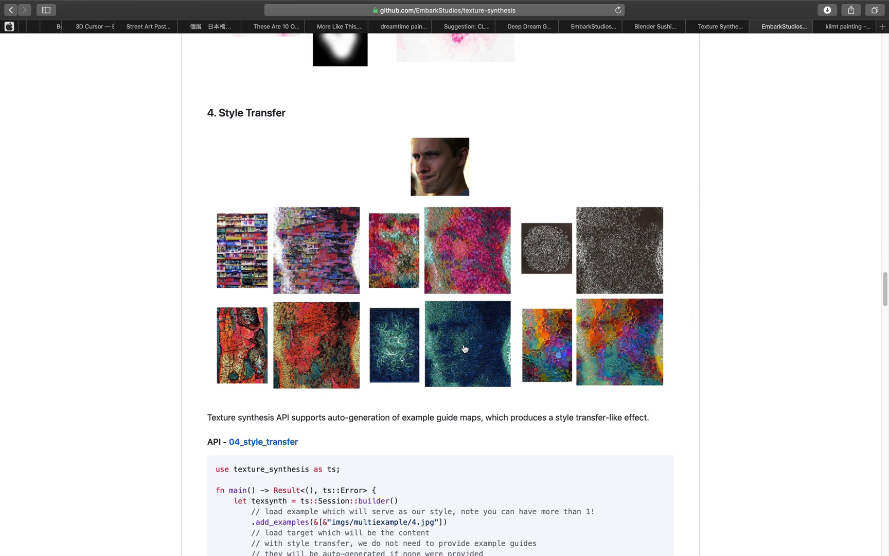
pyautogui.scroll(-2, 464, 349)
pyautogui.scroll(-12, 463, 341)
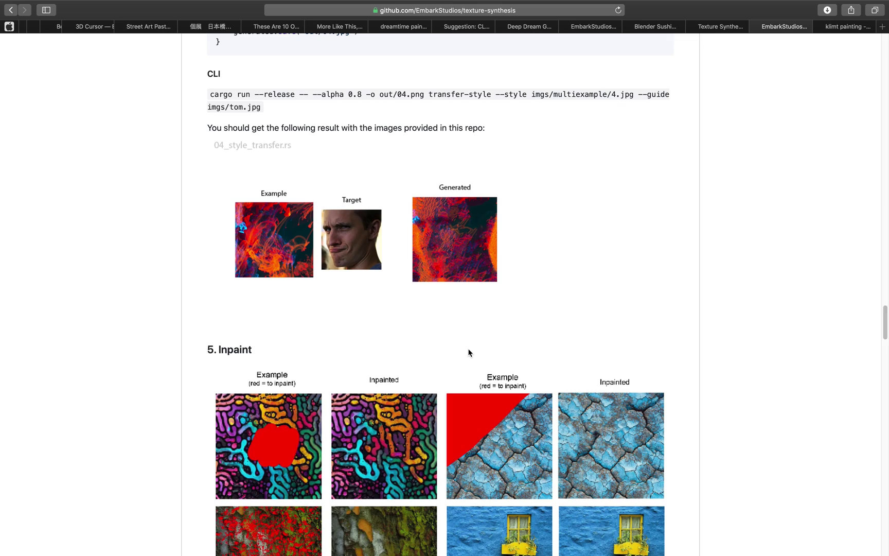
pyautogui.scroll(-2, 468, 352)
pyautogui.scroll(7, 540, 246)
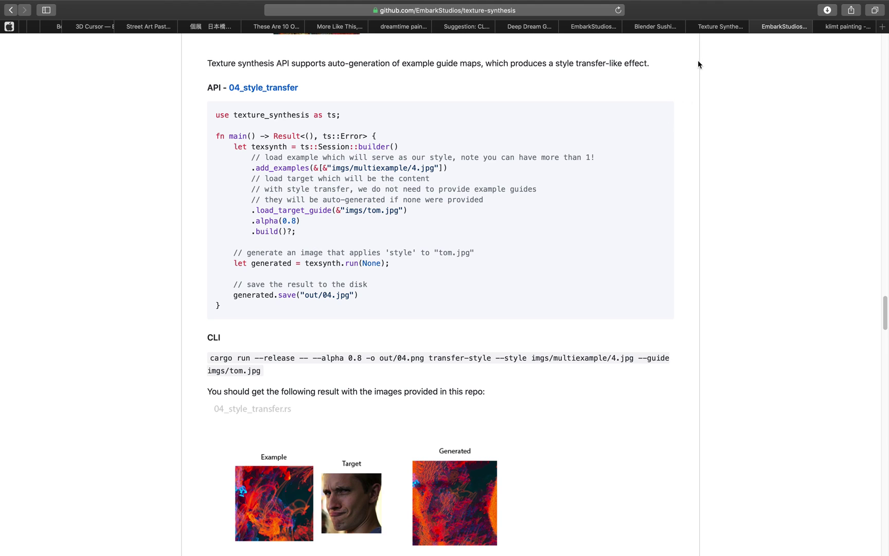
# From the forum thread, open the texture-synthesis and add-on repository links in new tabs.
pyautogui.click(713, 31)
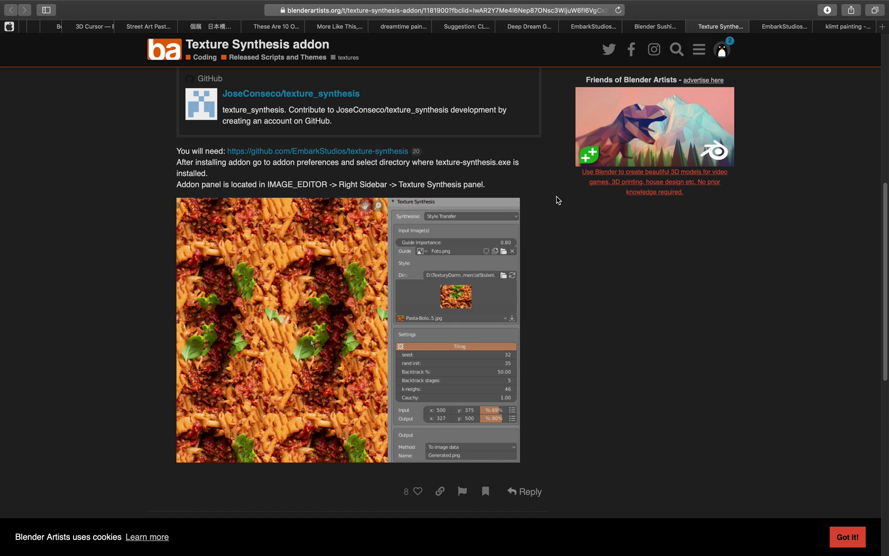
pyautogui.scroll(-10, 472, 225)
pyautogui.scroll(1, 489, 233)
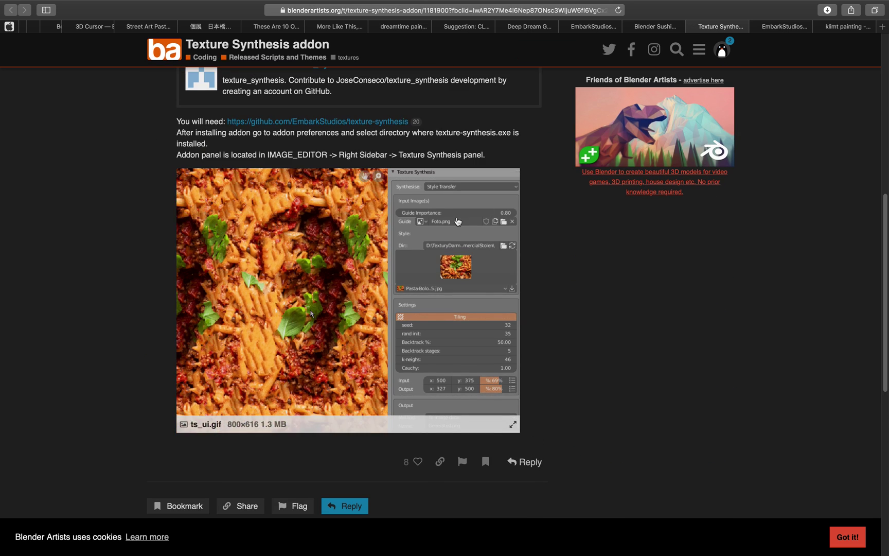
pyautogui.moveTo(720, 27); pyautogui.dragTo(839, 42)
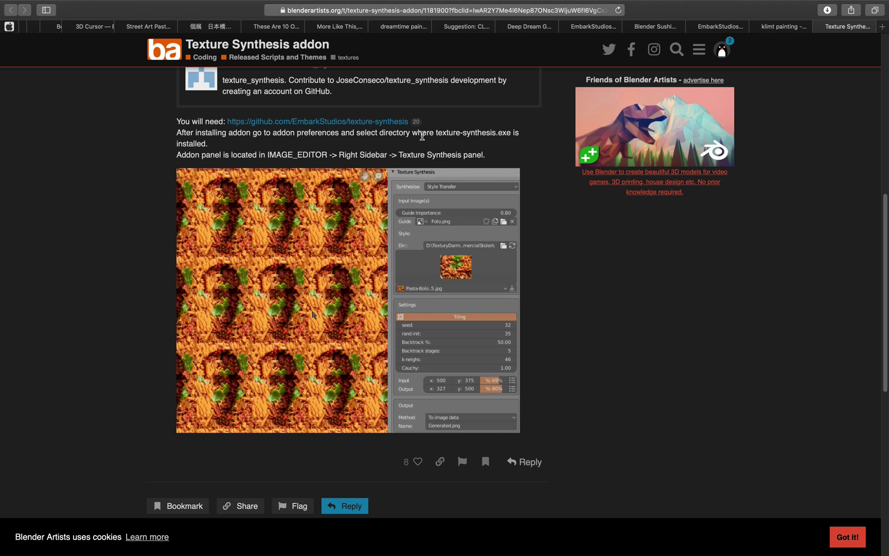
pyautogui.rightClick(402, 122)
pyautogui.click(422, 131)
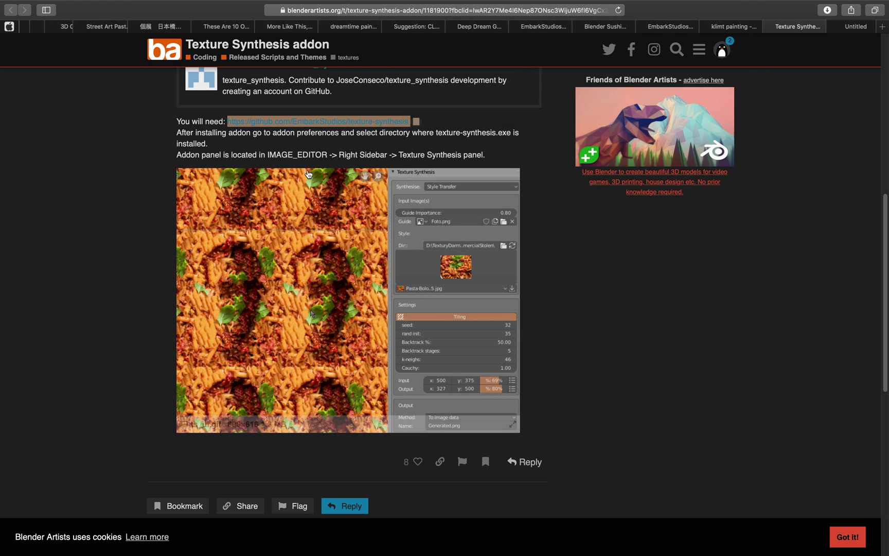
pyautogui.scroll(3, 391, 155)
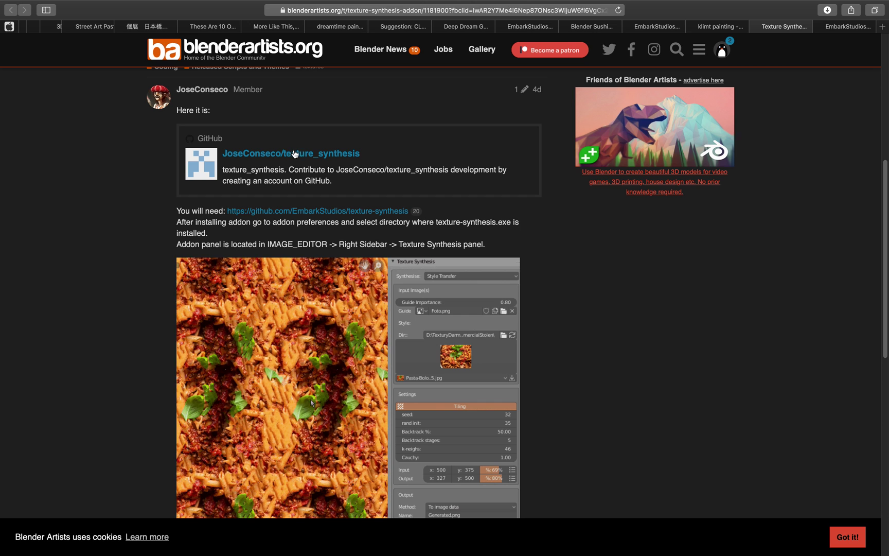
pyautogui.rightClick(298, 155)
pyautogui.click(344, 157)
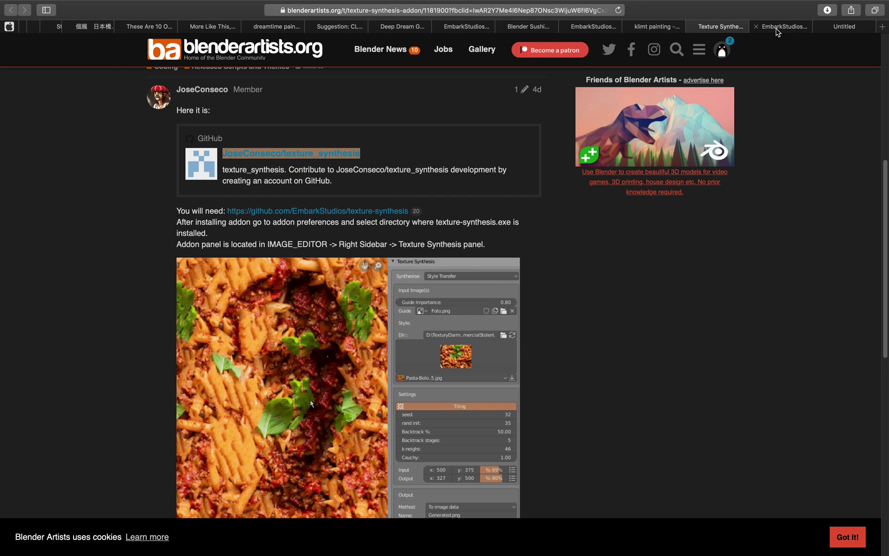
# Place the add-on repository tab ahead of the EmbarkStudios tab.
pyautogui.click(779, 29)
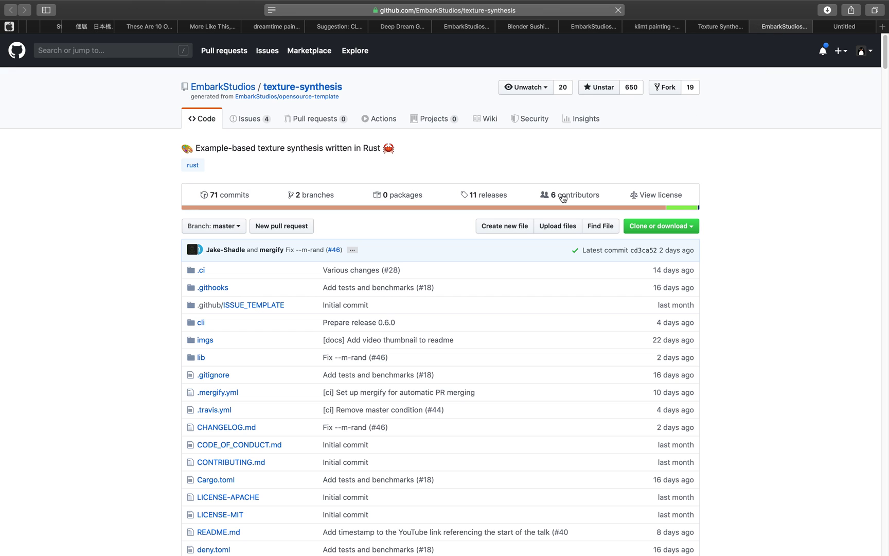
pyautogui.click(834, 29)
pyautogui.moveTo(835, 28); pyautogui.dragTo(779, 28)
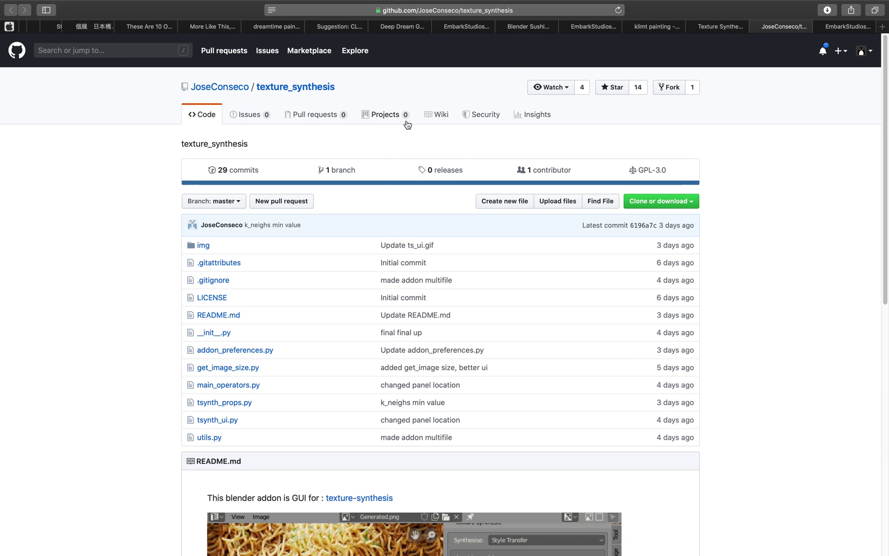
# Star the add-on's texture_synthesis repository, bringing it to 15 stars, and check its download options.
pyautogui.click(611, 91)
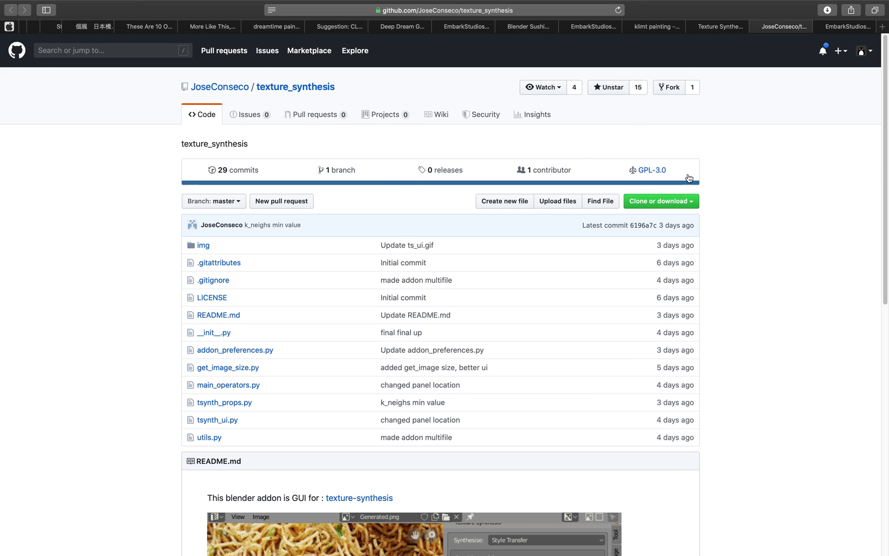
pyautogui.click(663, 203)
pyautogui.click(748, 288)
pyautogui.scroll(-5, 720, 303)
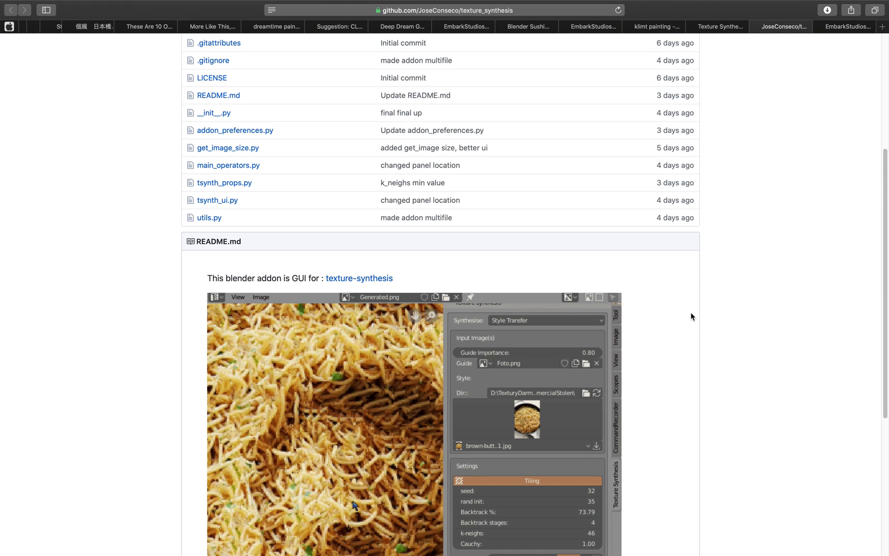
pyautogui.scroll(-2, 689, 309)
pyautogui.scroll(-1, 643, 316)
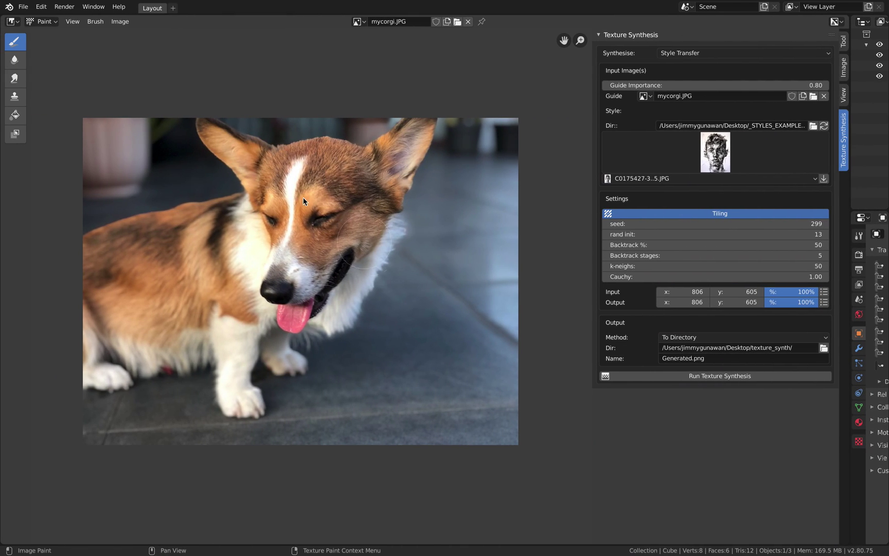
# In Add-ons preferences, browse Downloads to texture_synthesis-master.zip, then cancel without installing.
pyautogui.click(40, 7)
pyautogui.click(73, 148)
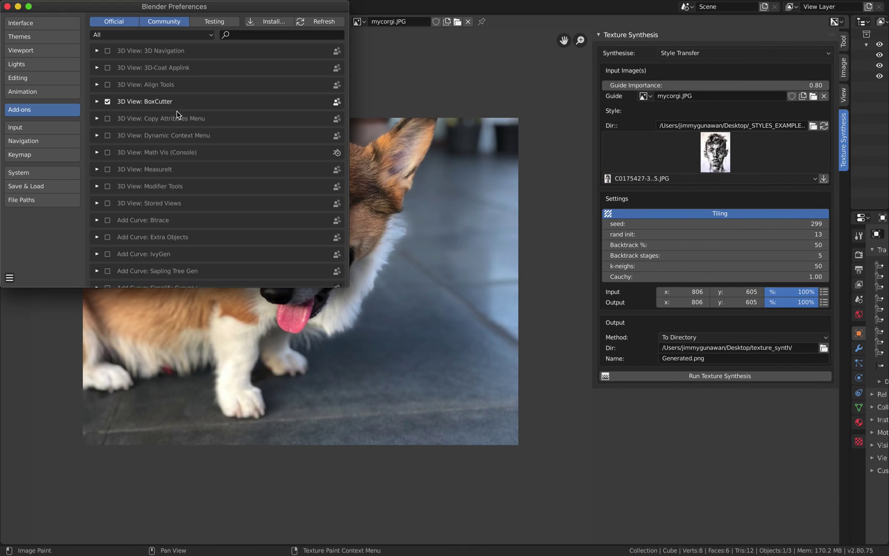
pyautogui.click(261, 35)
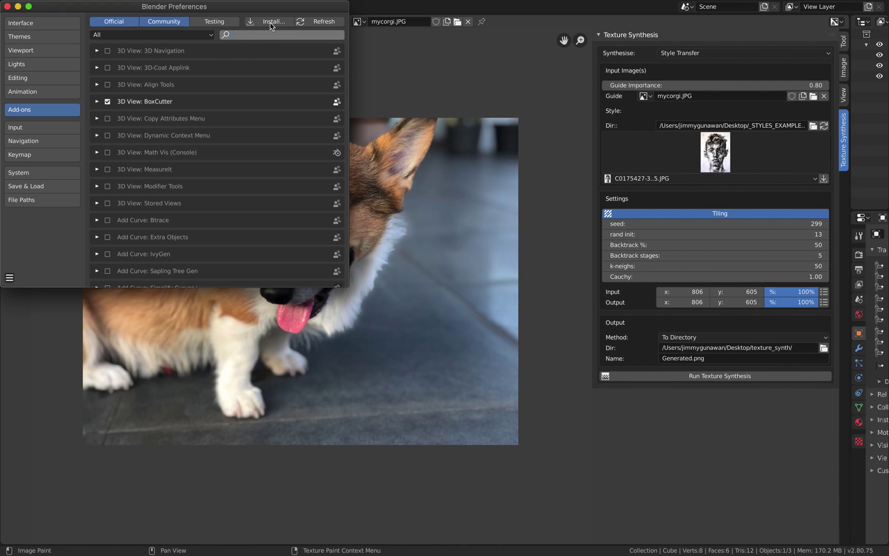
pyautogui.click(271, 23)
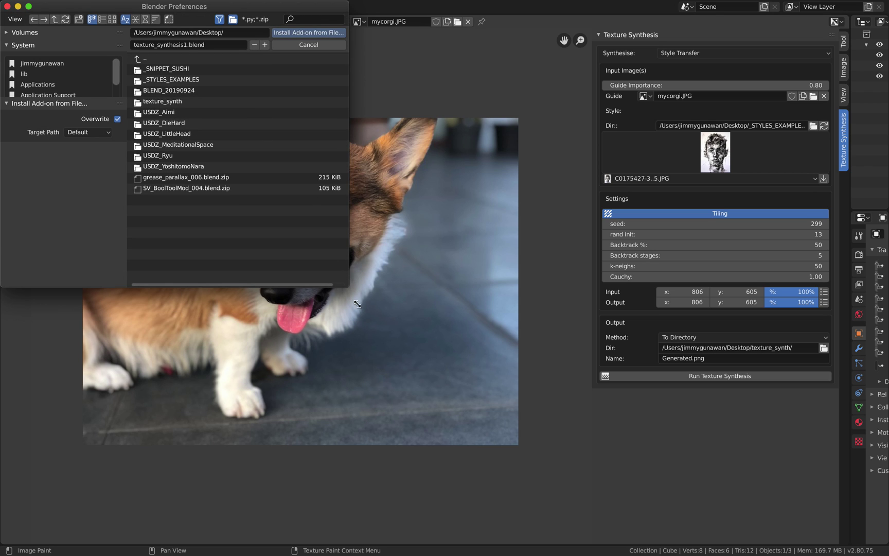
pyautogui.moveTo(357, 304); pyautogui.dragTo(458, 417)
pyautogui.click(49, 127)
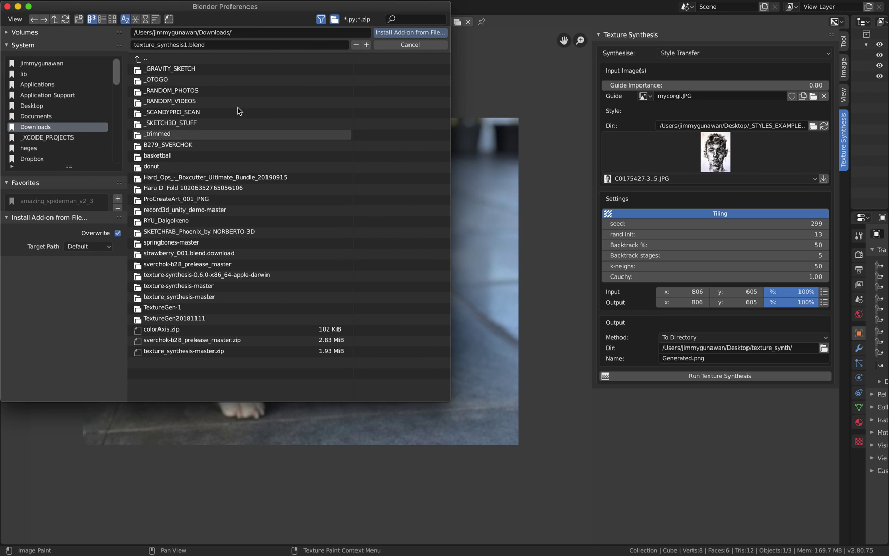
pyautogui.click(145, 19)
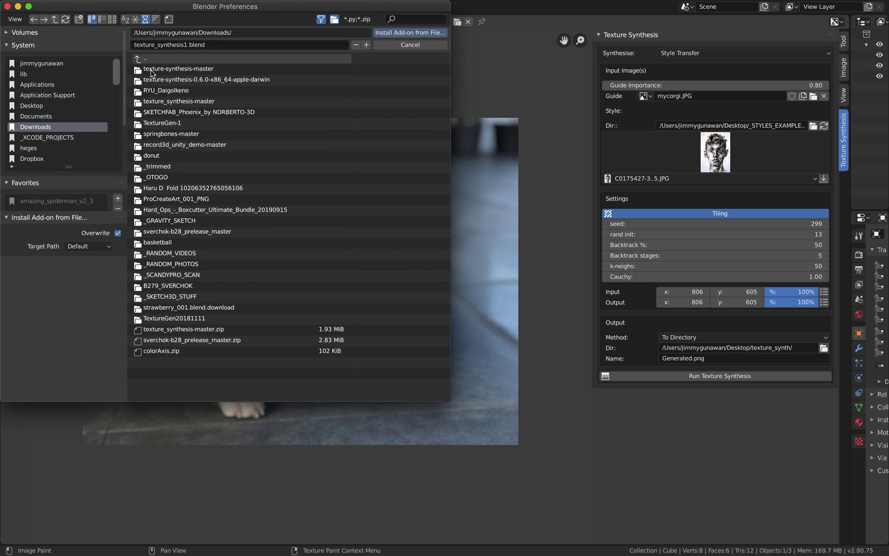
pyautogui.click(191, 333)
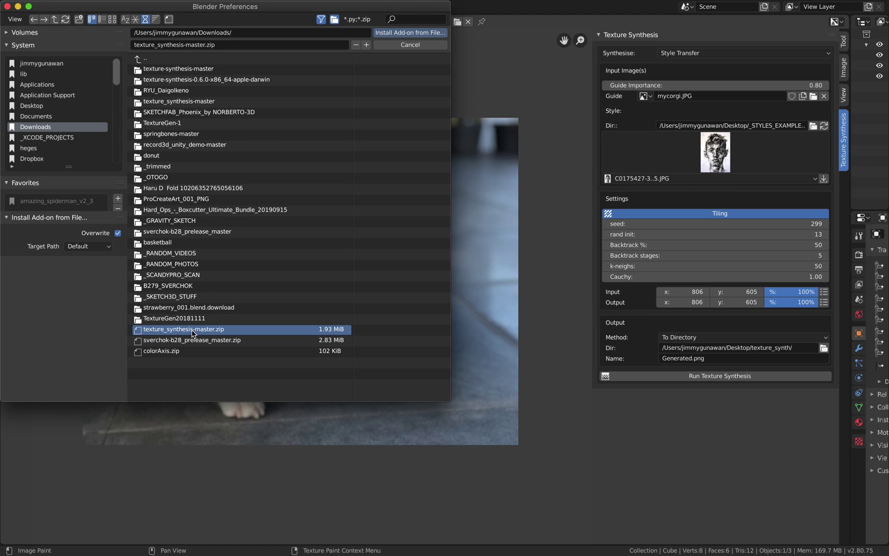
pyautogui.click(413, 45)
# Filter add-ons by 'textu' and widen the Preferences window to show the executable path.
pyautogui.write('textu')
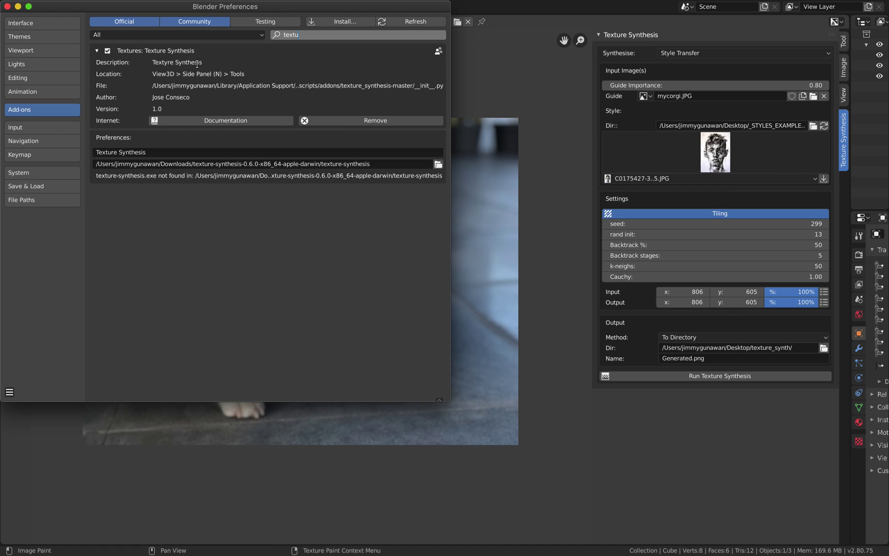
pyautogui.moveTo(249, 6); pyautogui.dragTo(359, 56)
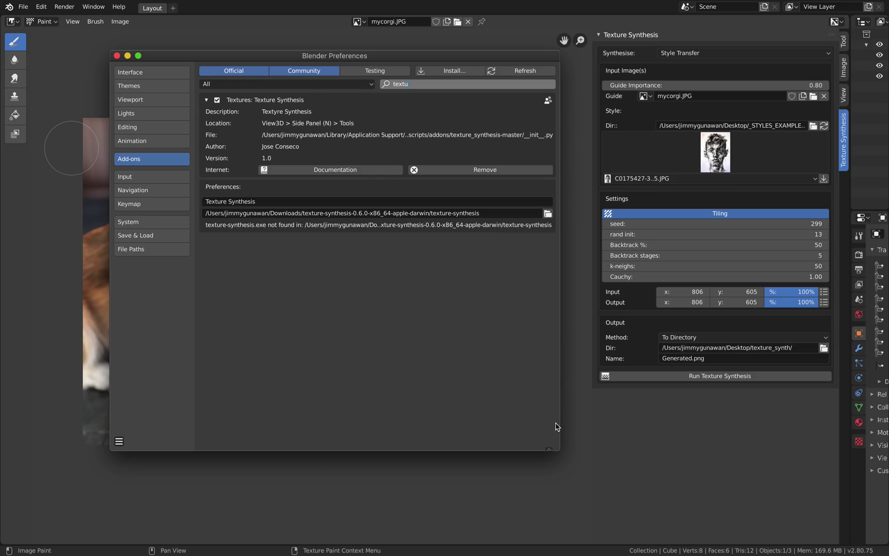
pyautogui.moveTo(555, 448); pyautogui.dragTo(602, 448)
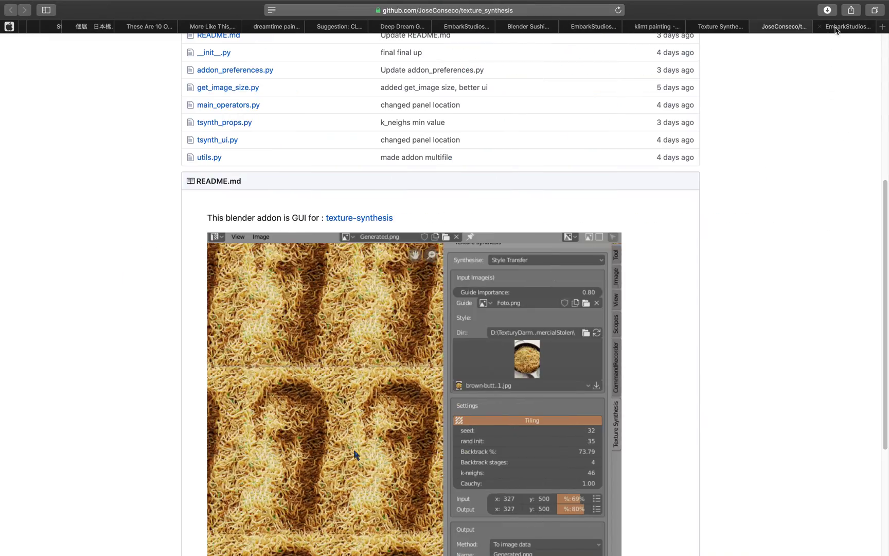
# From the README's Command line binary section, open the 0.6.0 releases listing the apple-darwin tar.gz build.
pyautogui.click(841, 26)
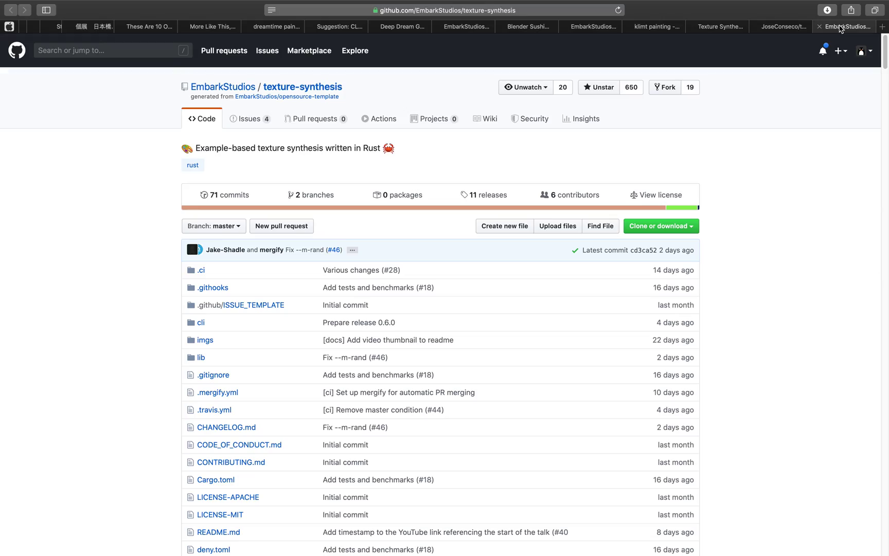
pyautogui.scroll(-8, 479, 321)
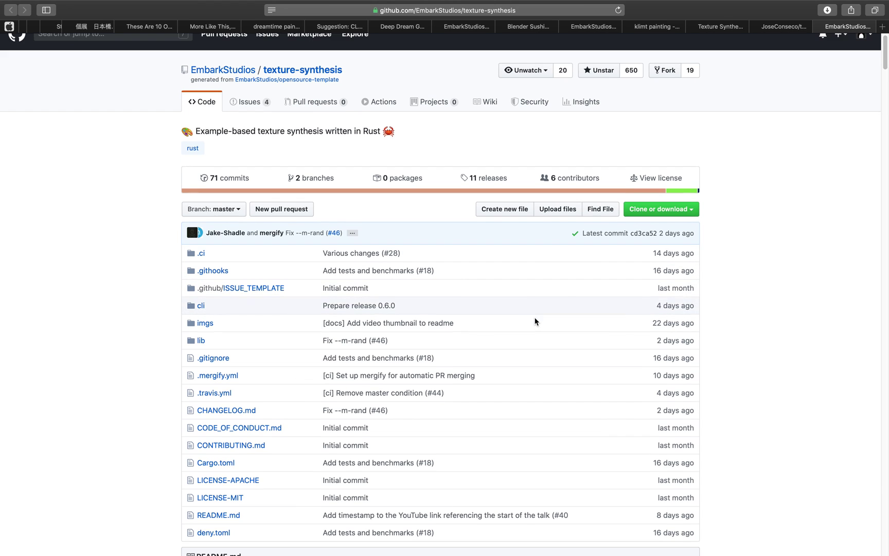
pyautogui.scroll(8, 418, 266)
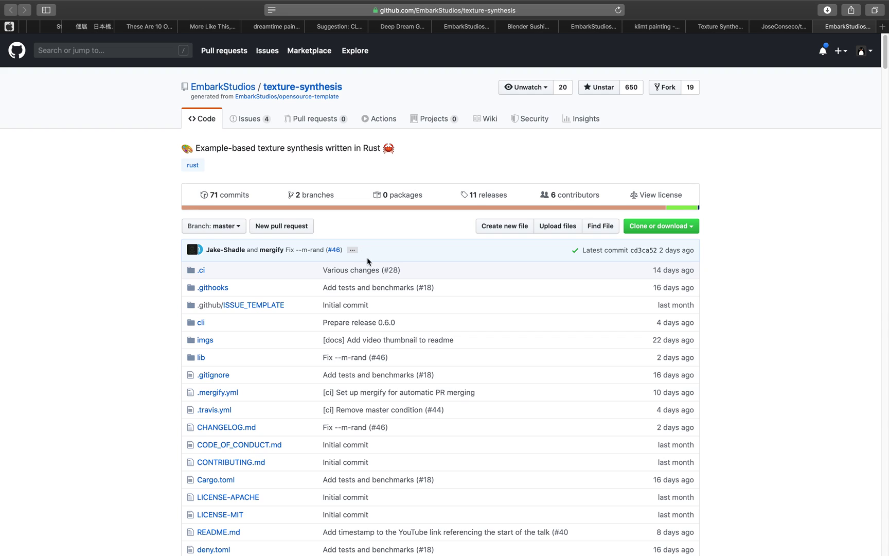
pyautogui.scroll(-15, 401, 273)
pyautogui.scroll(-1, 412, 294)
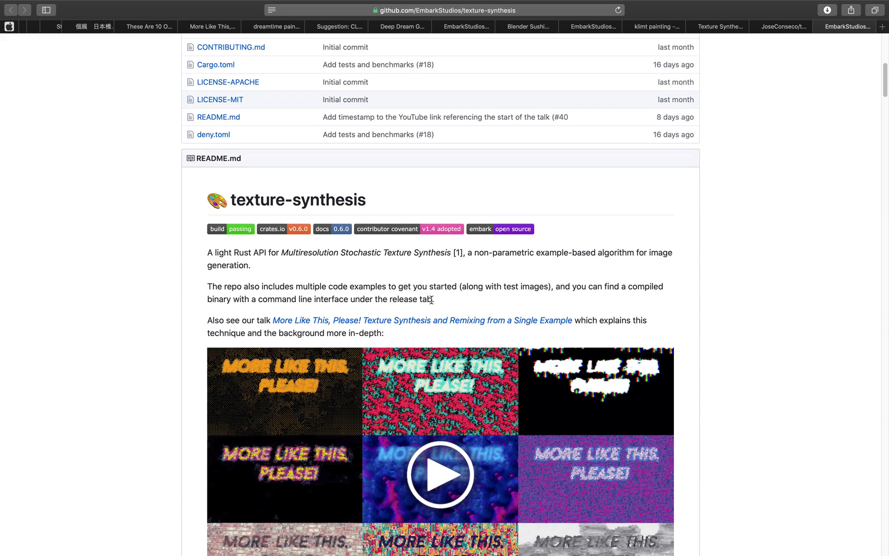
pyautogui.scroll(-20, 448, 299)
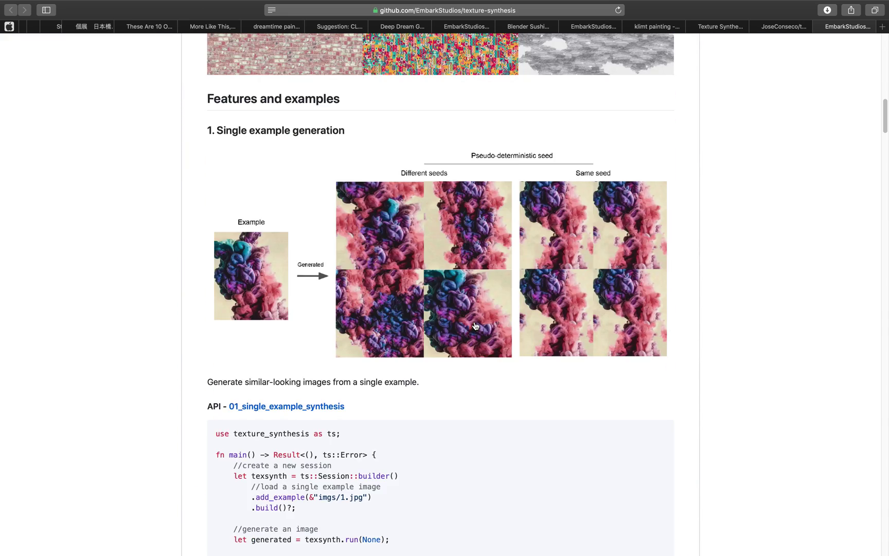
pyautogui.scroll(15, 476, 326)
pyautogui.scroll(4, 373, 273)
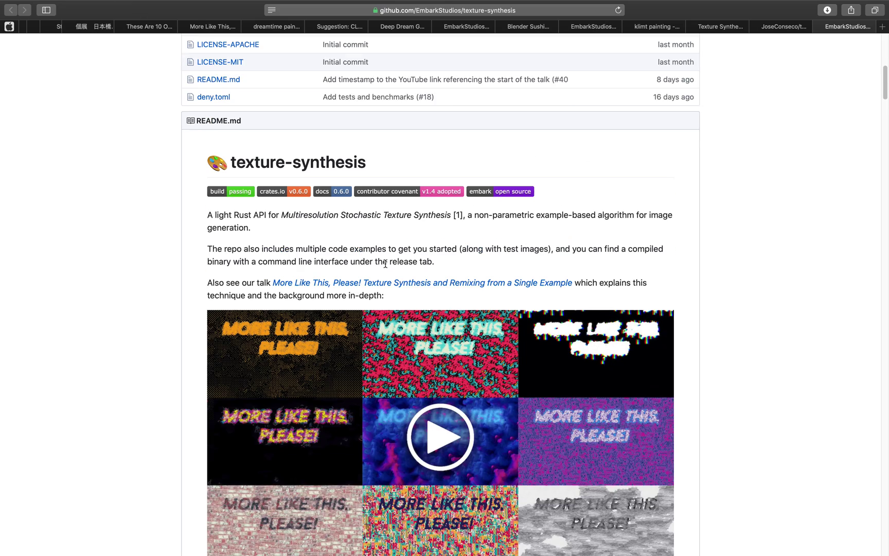
pyautogui.scroll(-8, 380, 258)
pyautogui.moveTo(885, 103); pyautogui.dragTo(887, 535)
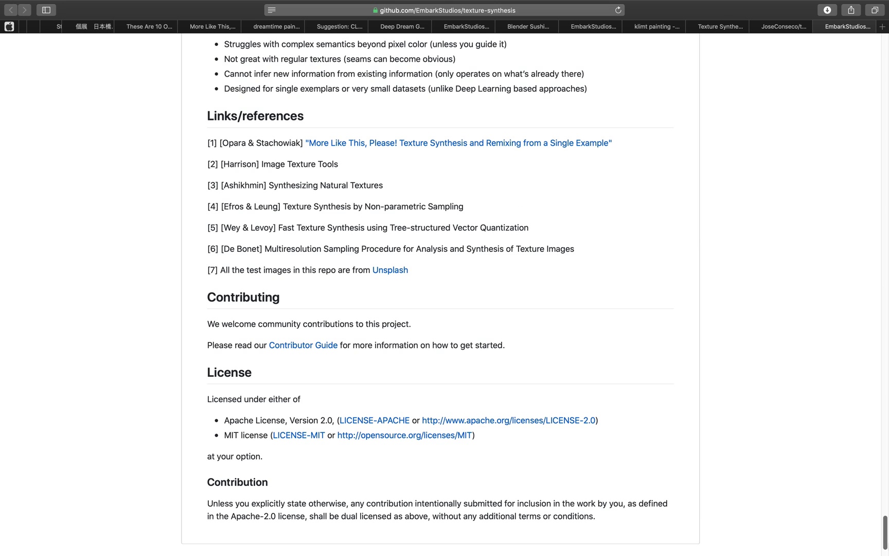
pyautogui.scroll(5, 380, 266)
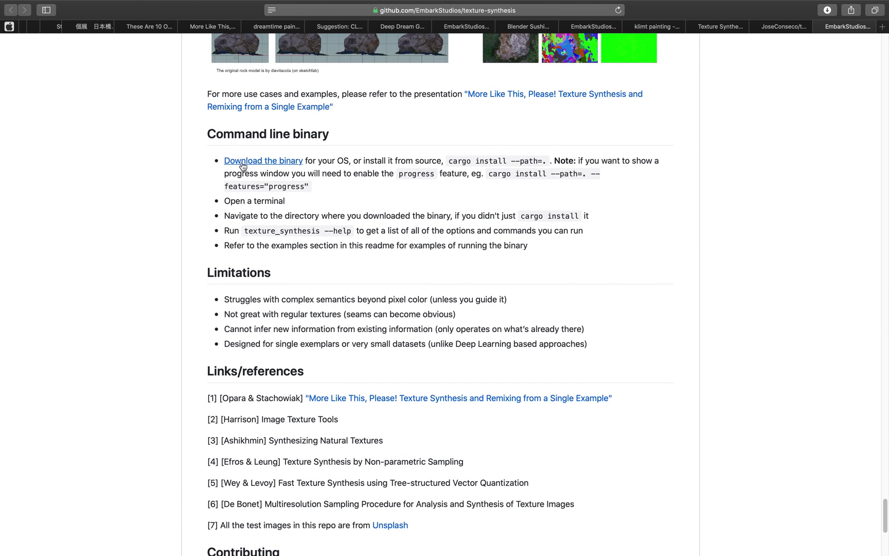
pyautogui.scroll(1, 234, 149)
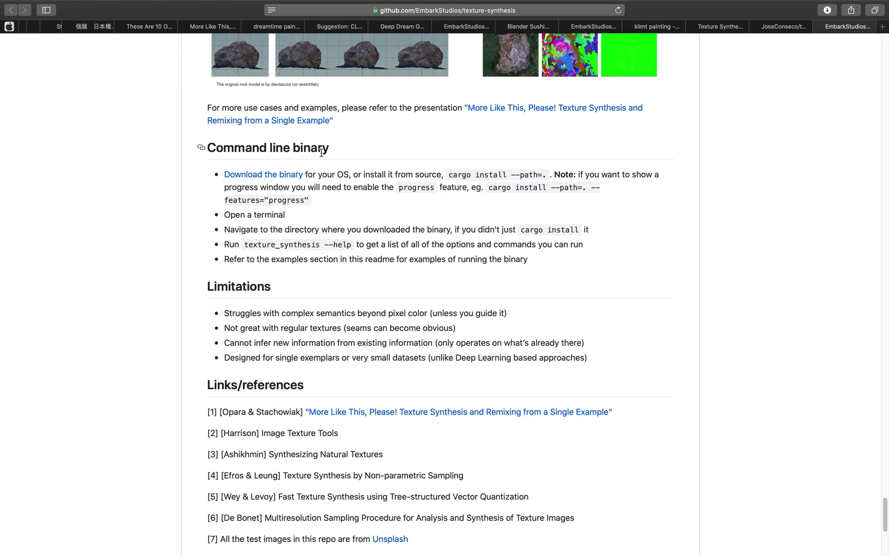
pyautogui.click(273, 177)
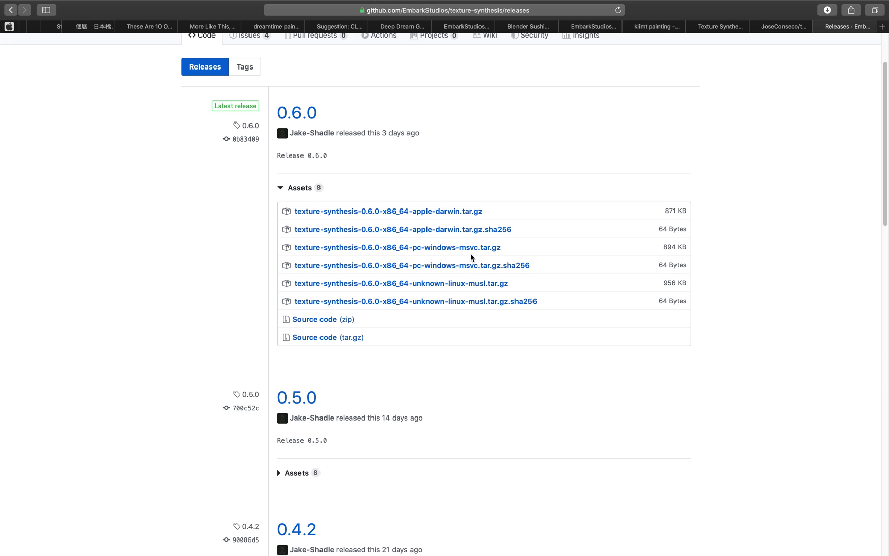
pyautogui.click(16, 10)
# Enlarge Blender's Preferences window to show the full executable path, then show Downloads in Finder.
pyautogui.hotkey('ctrl', 'Left')
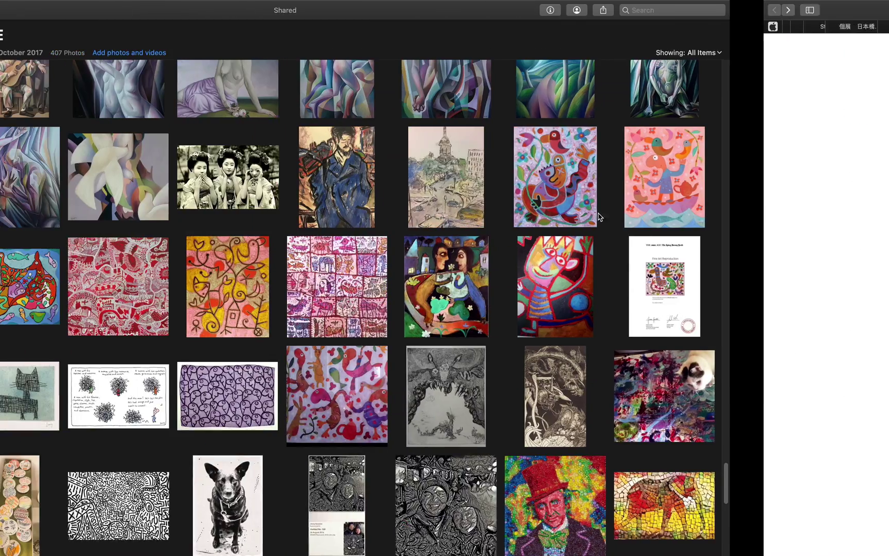
pyautogui.hotkey('ctrl', 'Left')
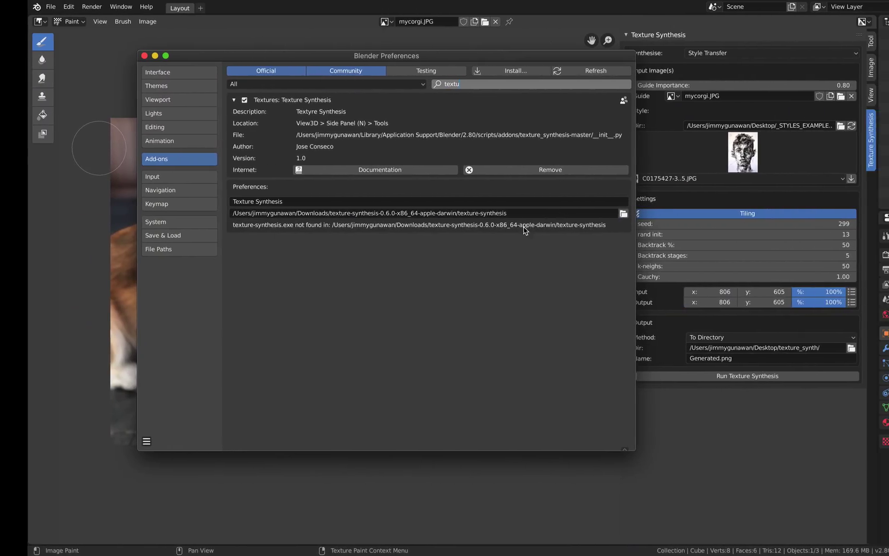
pyautogui.moveTo(609, 443); pyautogui.dragTo(751, 474)
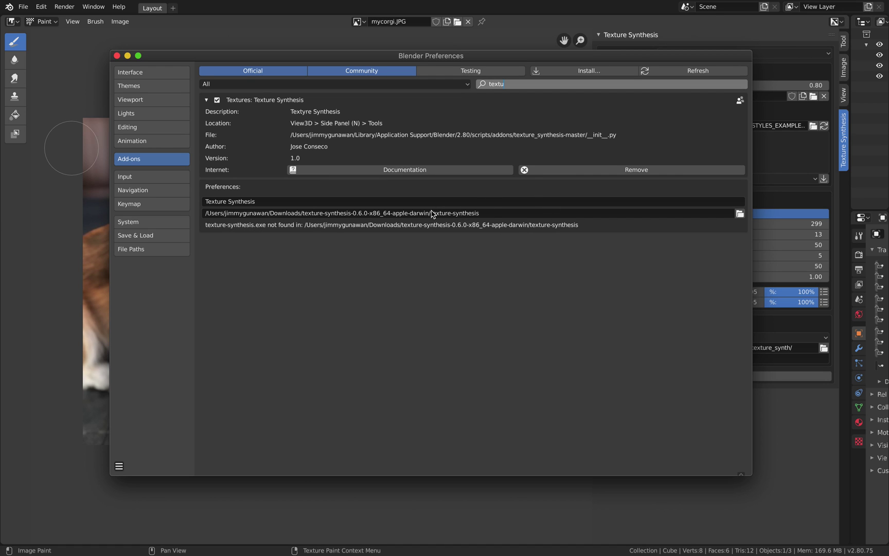
pyautogui.hotkey('ctrl', 'Left')
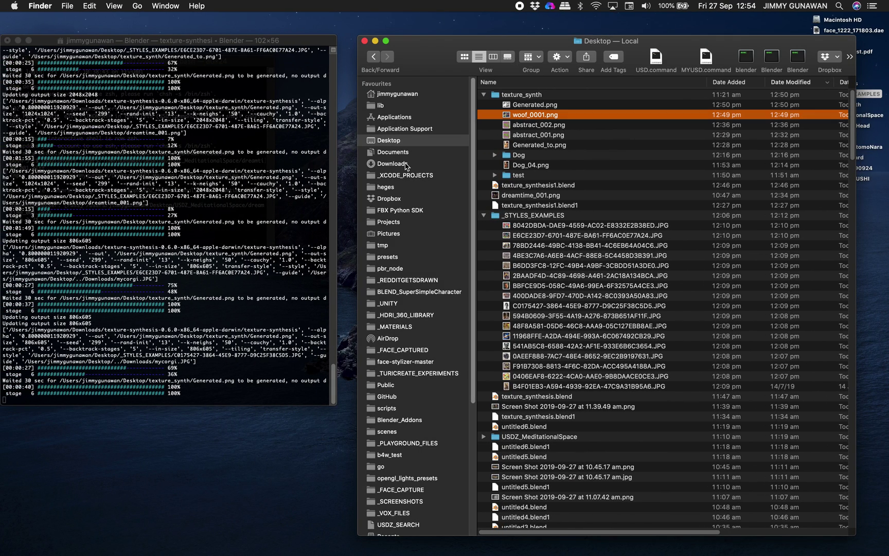
pyautogui.click(392, 163)
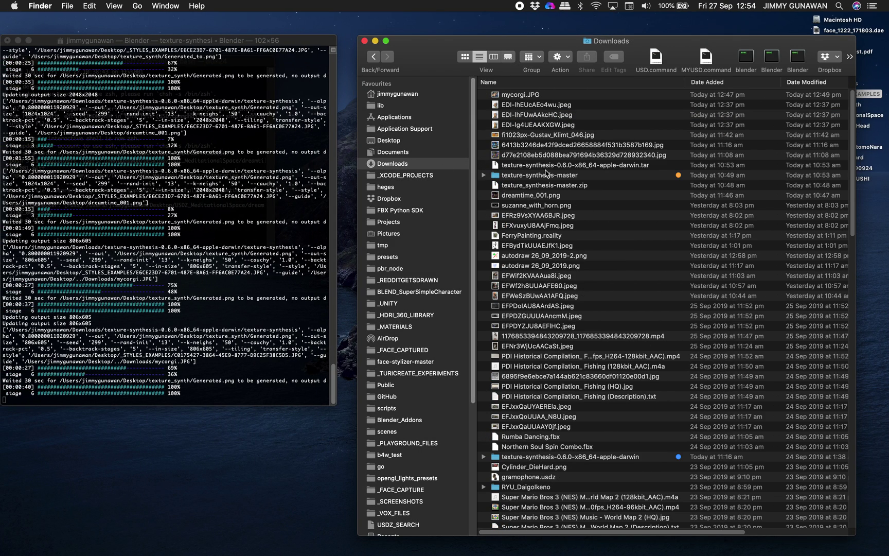
# Open the texture-synthesis-0.6.0-x86_64-apple-darwin folder and select its texture-synthesis executable.
pyautogui.click(522, 176)
pyautogui.scroll(-5, 560, 299)
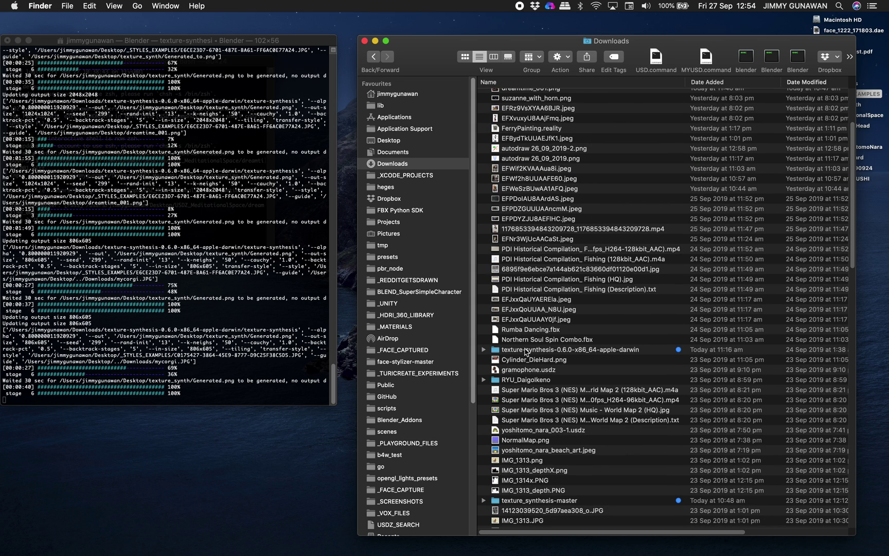
pyautogui.doubleClick(612, 350)
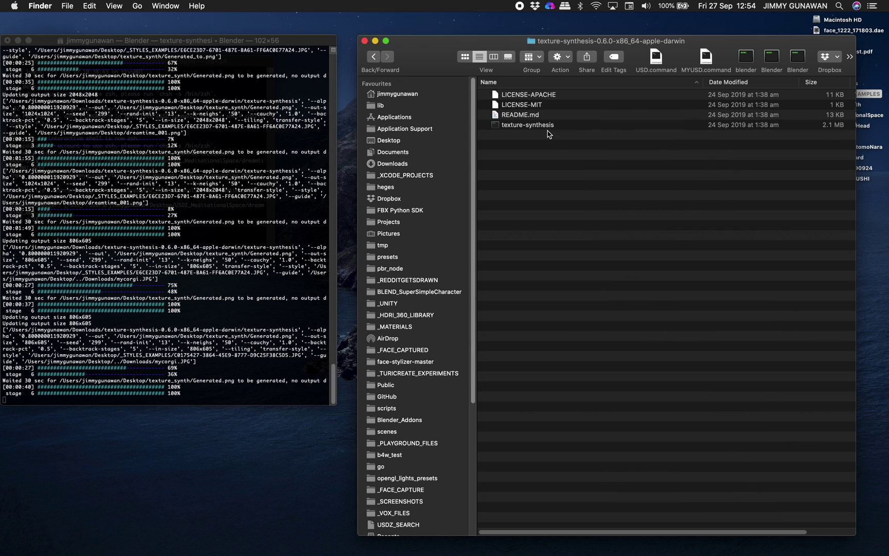
pyautogui.click(540, 127)
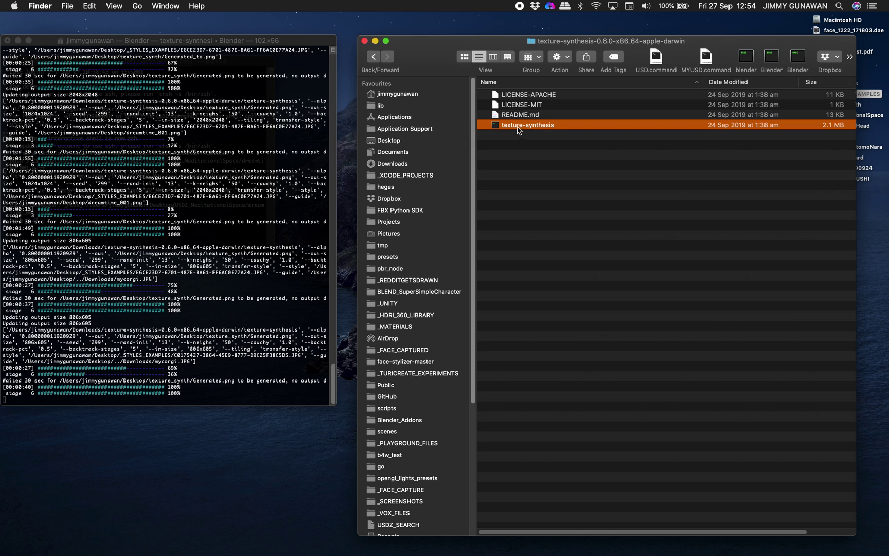
pyautogui.hotkey('ctrl', 'Right')
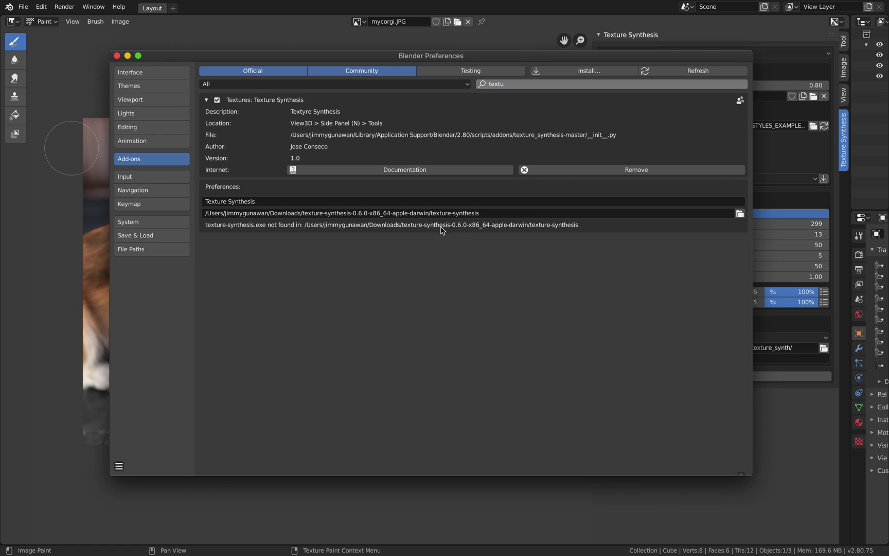
# Narrow and shift the Preferences window, then close it to reveal the corgi photo.
pyautogui.moveTo(751, 236); pyautogui.dragTo(667, 229)
pyautogui.moveTo(560, 58); pyautogui.dragTo(581, 58)
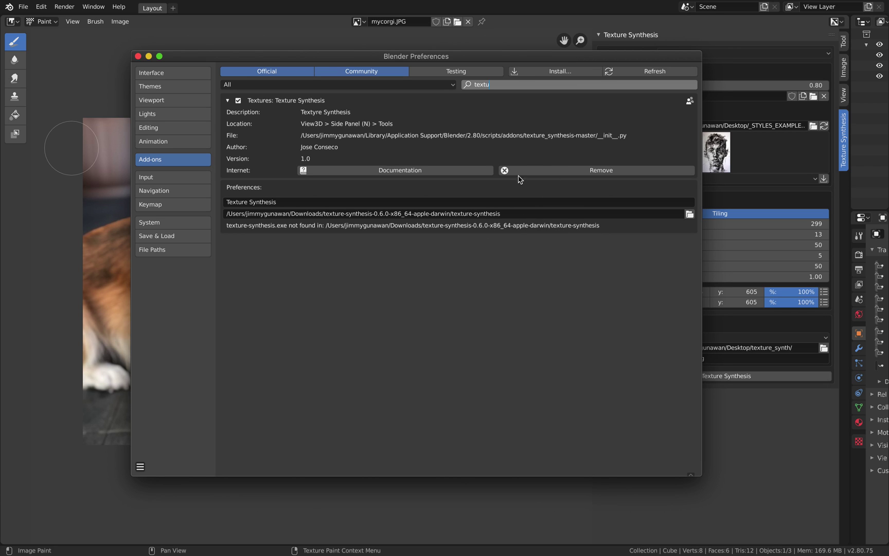
pyautogui.click(139, 57)
pyautogui.click(13, 22)
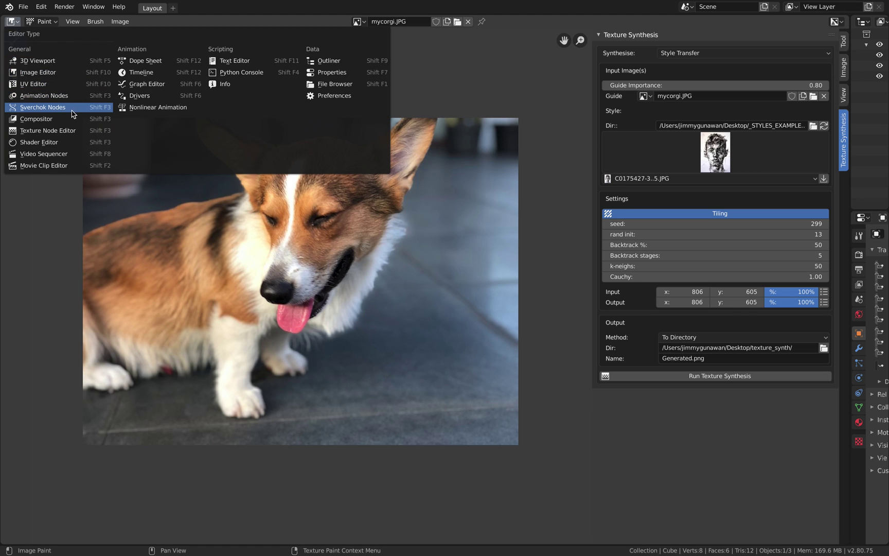
pyautogui.click(49, 72)
pyautogui.click(45, 21)
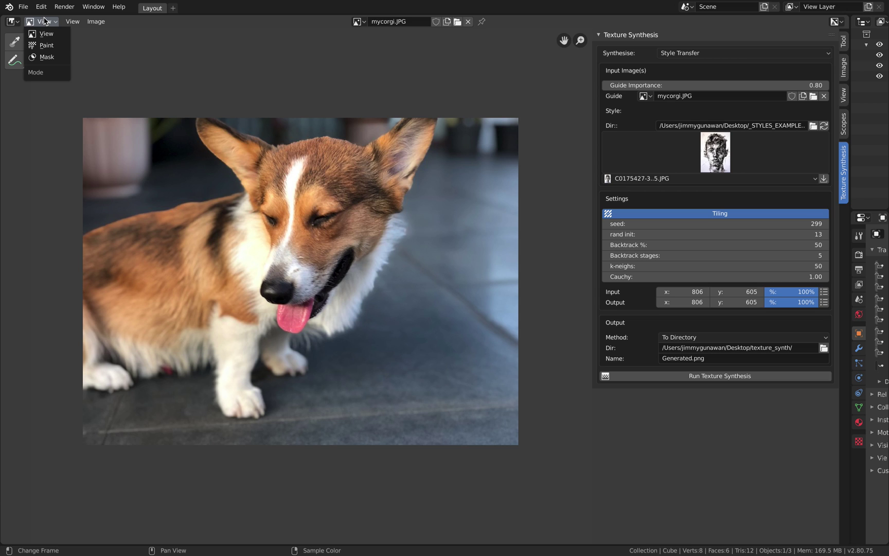
pyautogui.click(52, 46)
pyautogui.moveTo(238, 139); pyautogui.dragTo(236, 148, button='middle')
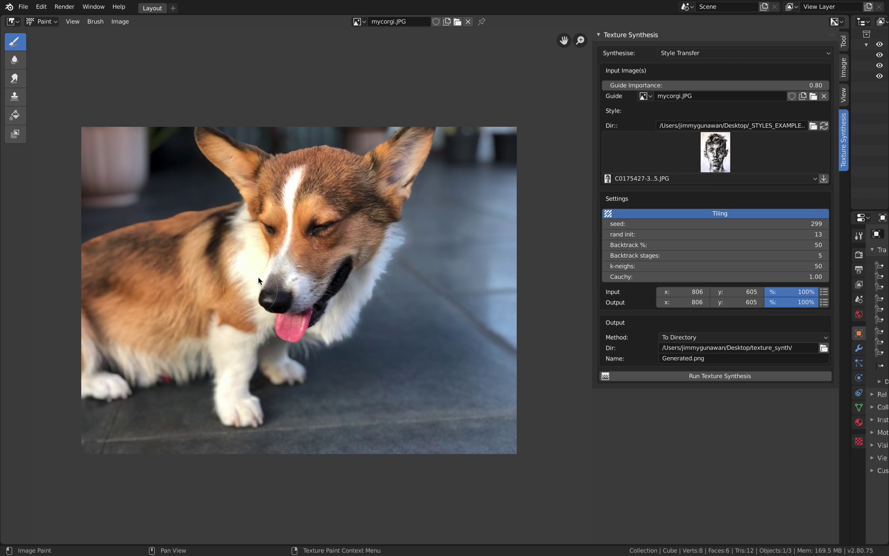
pyautogui.moveTo(396, 304); pyautogui.dragTo(418, 296, button='middle')
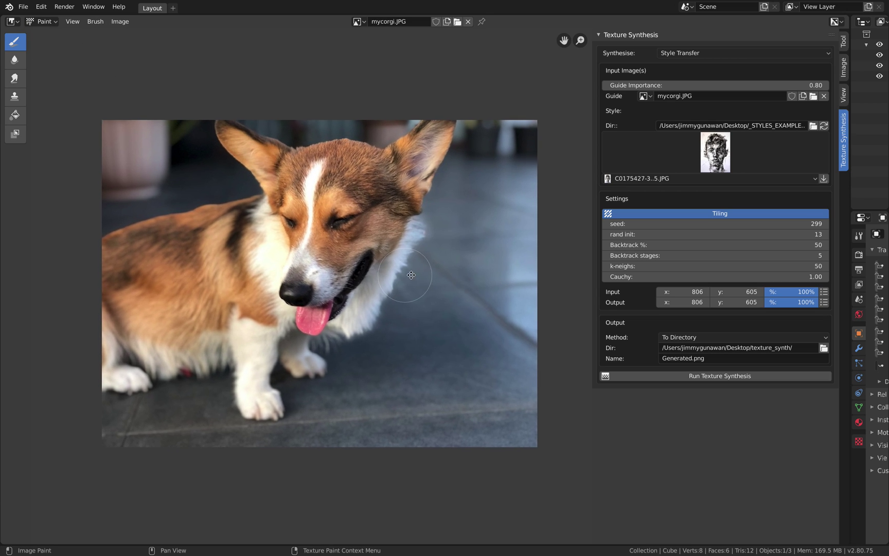
pyautogui.scroll(1, 393, 262)
pyautogui.scroll(-1, 389, 262)
pyautogui.moveTo(388, 258); pyautogui.dragTo(390, 260, button='middle')
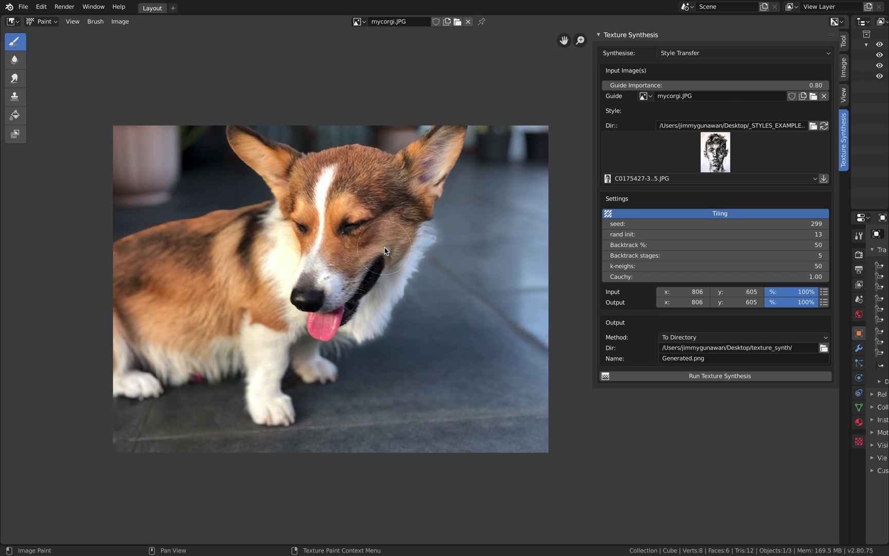
pyautogui.click(680, 54)
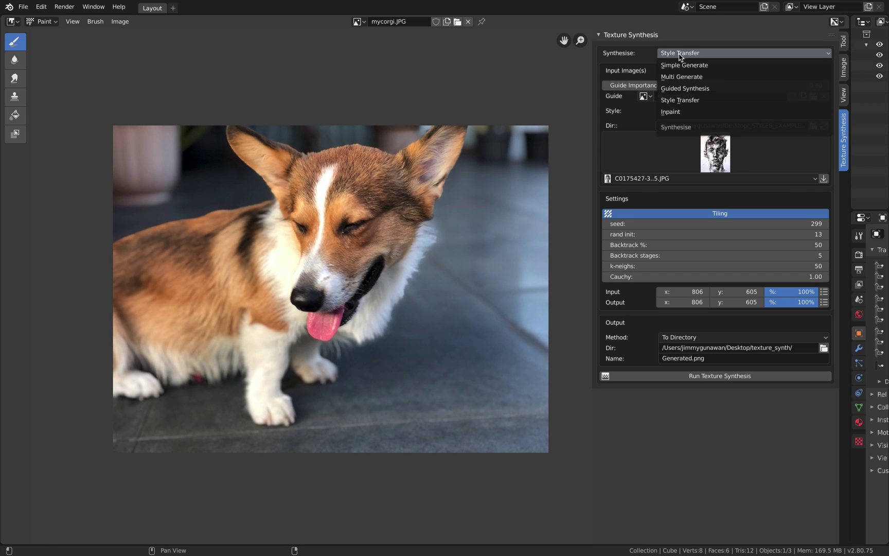
pyautogui.click(692, 101)
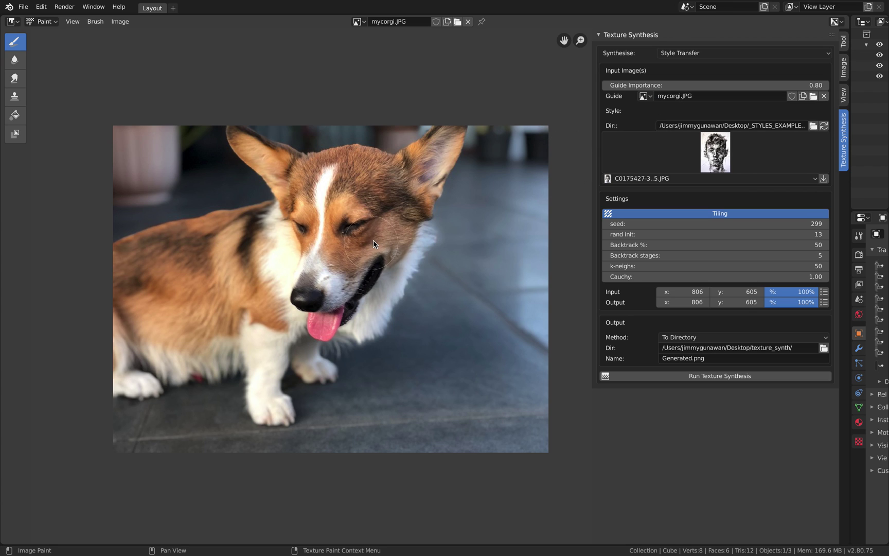
pyautogui.scroll(1, 425, 291)
pyautogui.scroll(-1, 425, 291)
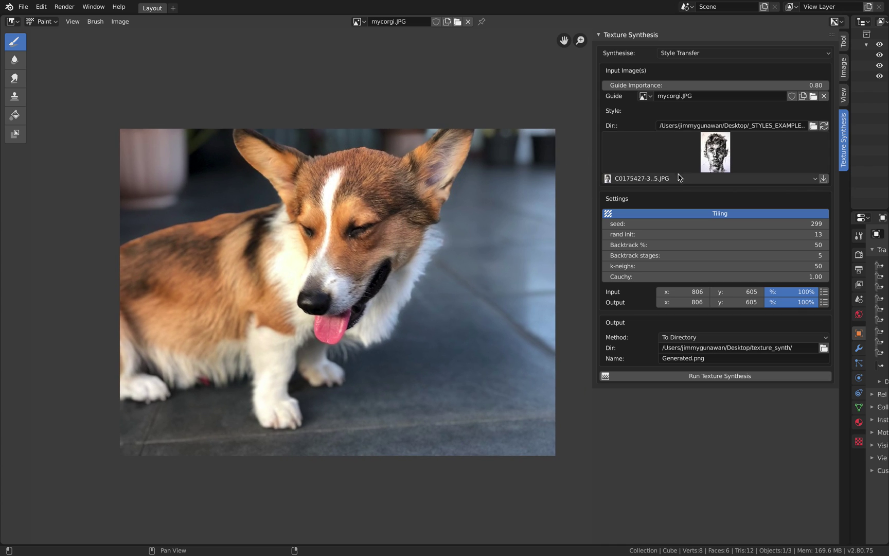
pyautogui.click(813, 126)
pyautogui.moveTo(812, 128); pyautogui.dragTo(611, 273)
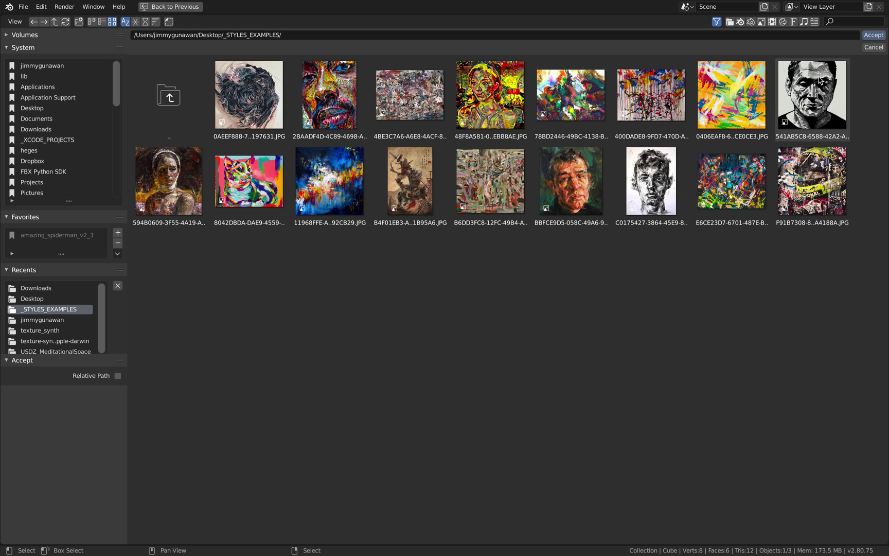
pyautogui.click(869, 47)
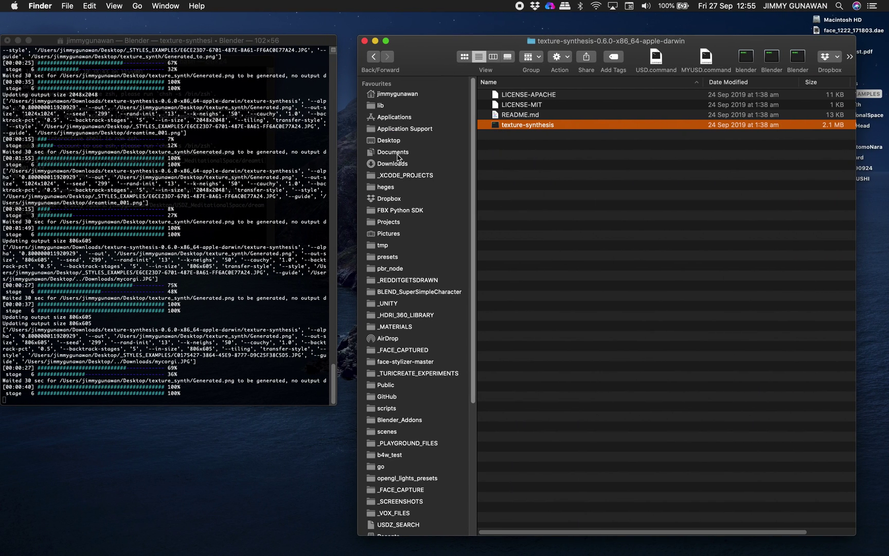
# Rename the newest Generated.png on the Desktop to woof_0002.png.
pyautogui.click(391, 140)
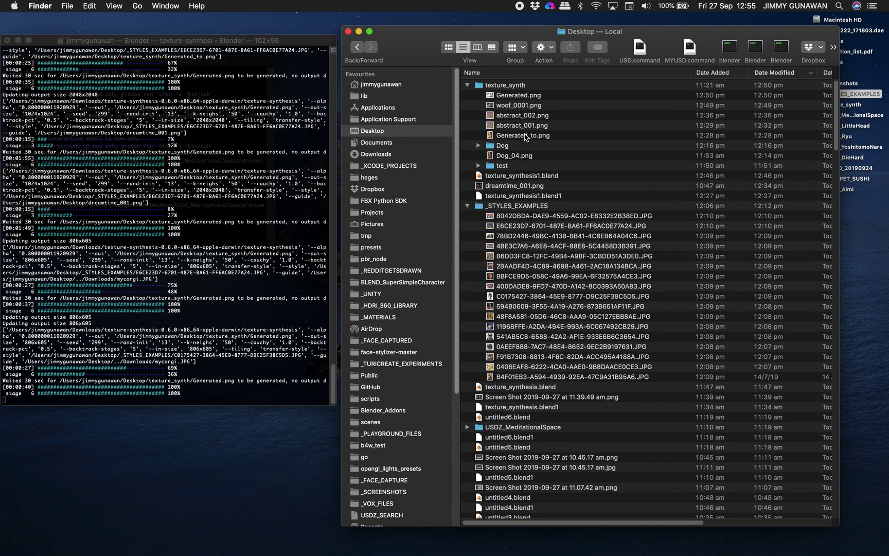
pyautogui.click(515, 105)
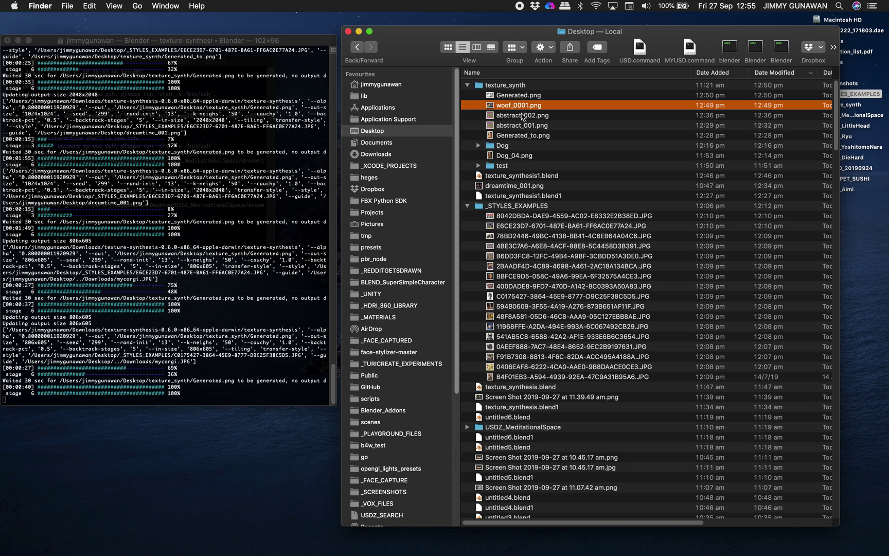
pyautogui.click(521, 97)
pyautogui.press('Return')
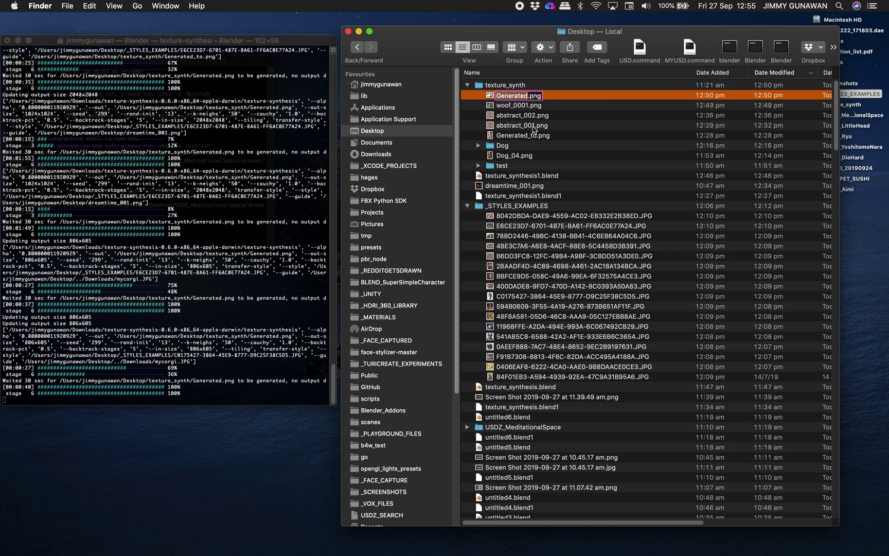
pyautogui.write('woof_0002')
pyautogui.press('Return')
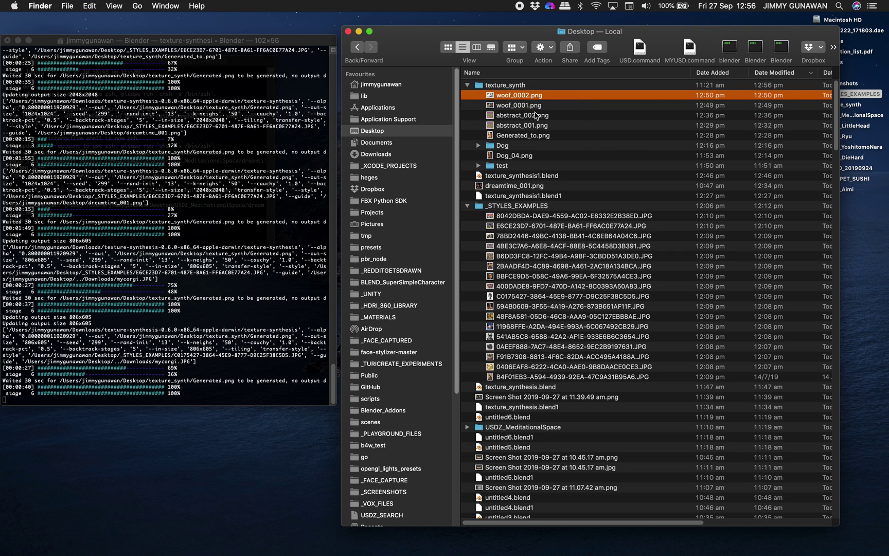
# Quick Look woof_0002.png and compare it back and forth with the colourful woof_0001.png.
pyautogui.press('super+Tab')
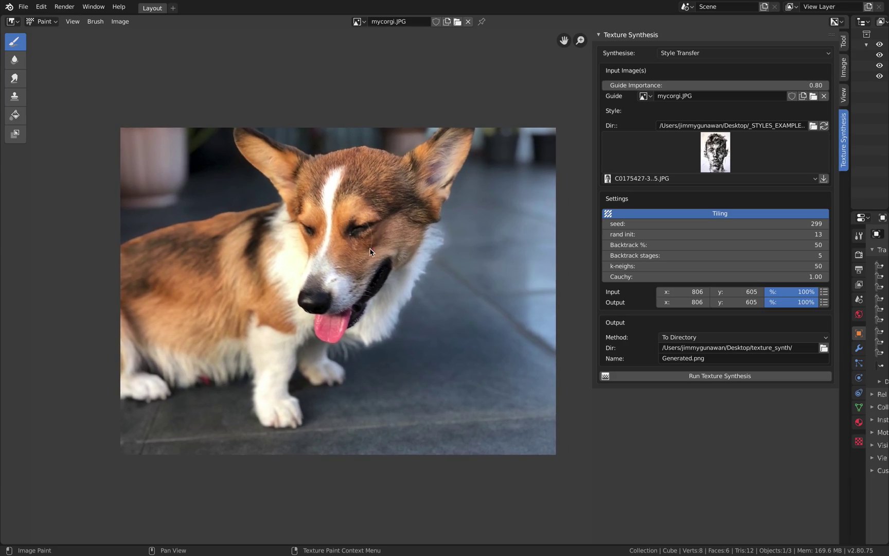
pyautogui.press('super+Tab')
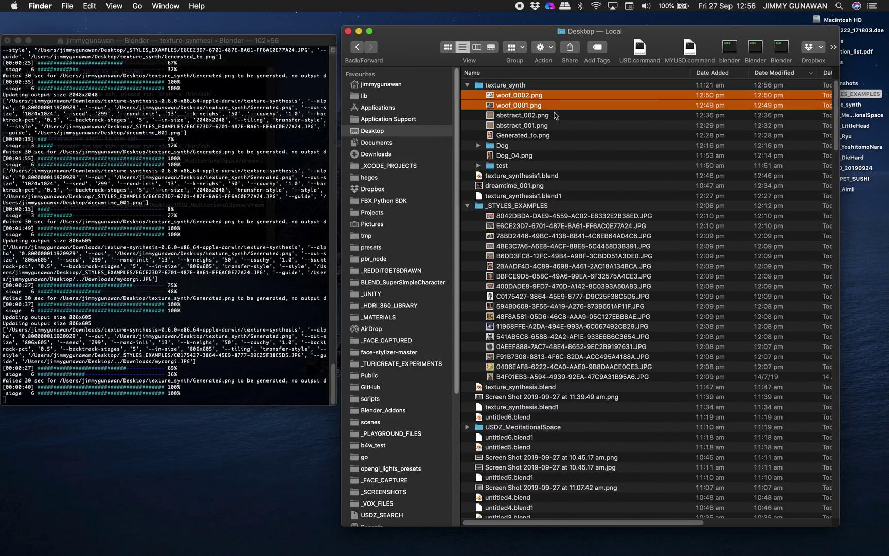
pyautogui.press('space')
pyautogui.press('Down')
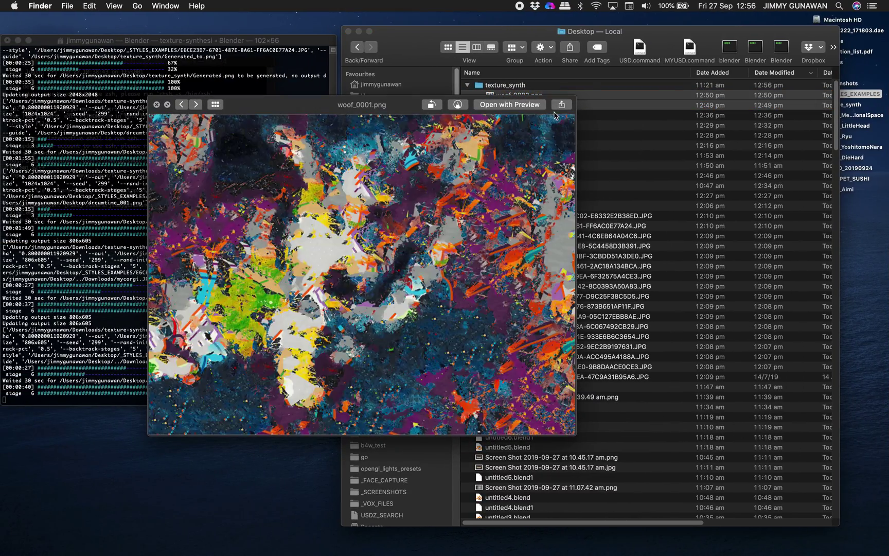
pyautogui.press('Up')
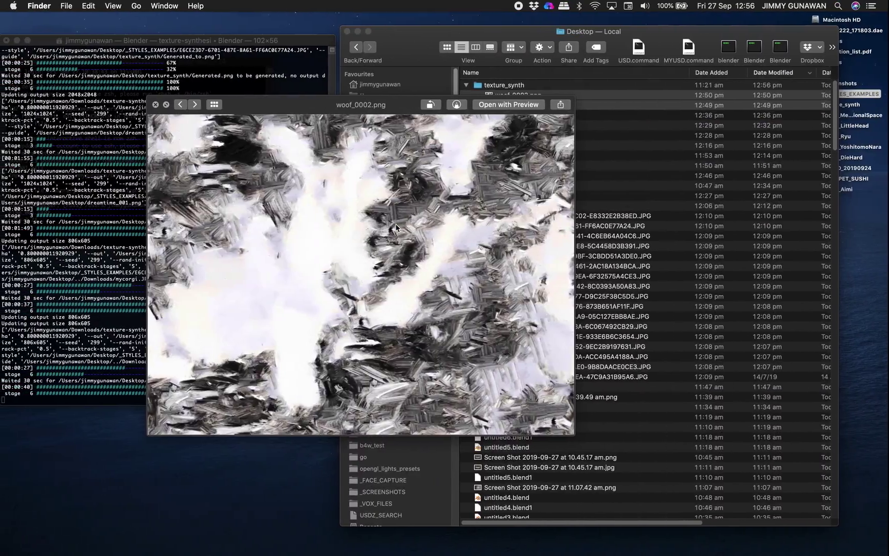
pyautogui.press('Down')
pyautogui.press('Up')
pyautogui.press('Down')
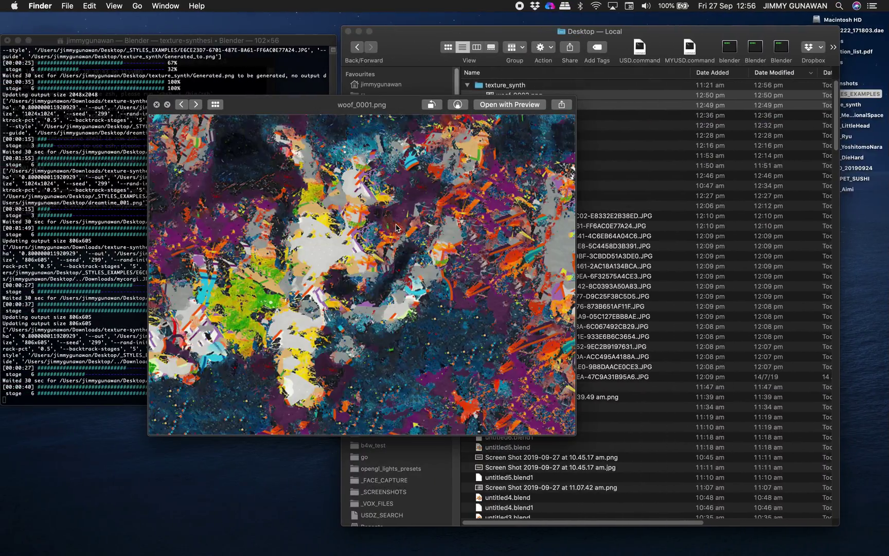
pyautogui.press('Up')
pyautogui.press('Down')
pyautogui.press('Up')
pyautogui.press('Down')
pyautogui.press('Up')
pyautogui.press('Down')
pyautogui.press('Up')
pyautogui.press('Down')
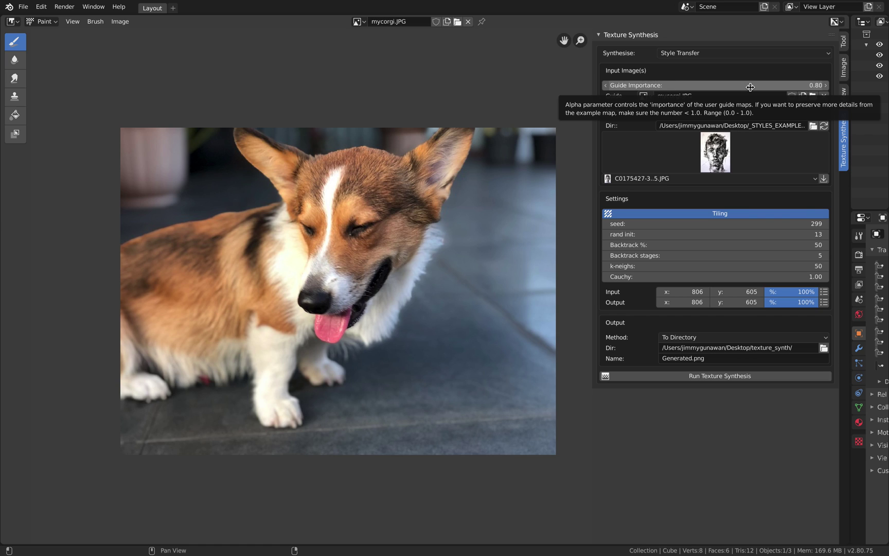
# Set Guide Importance to 0.40, pick the colourful collage F91B7308 style, and set output to 50%.
pyautogui.click(750, 85)
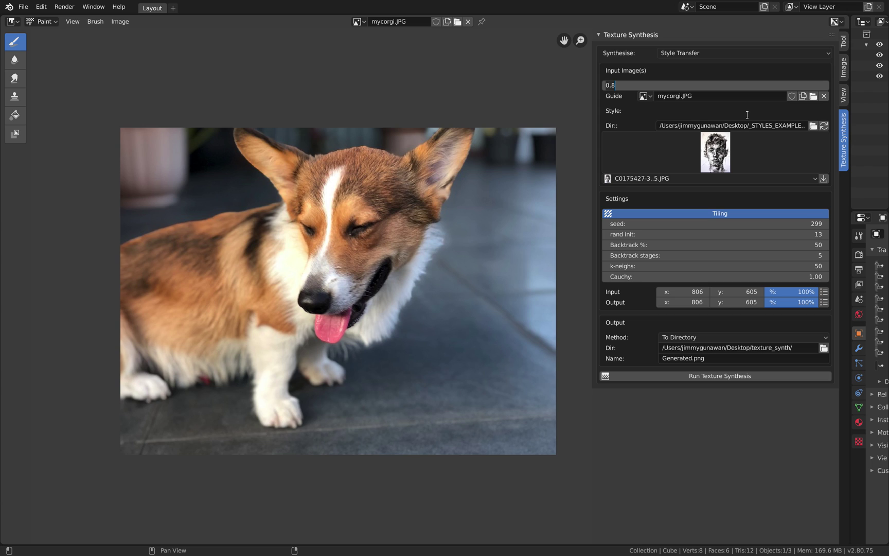
pyautogui.write('.4')
pyautogui.press('Return')
pyautogui.click(725, 150)
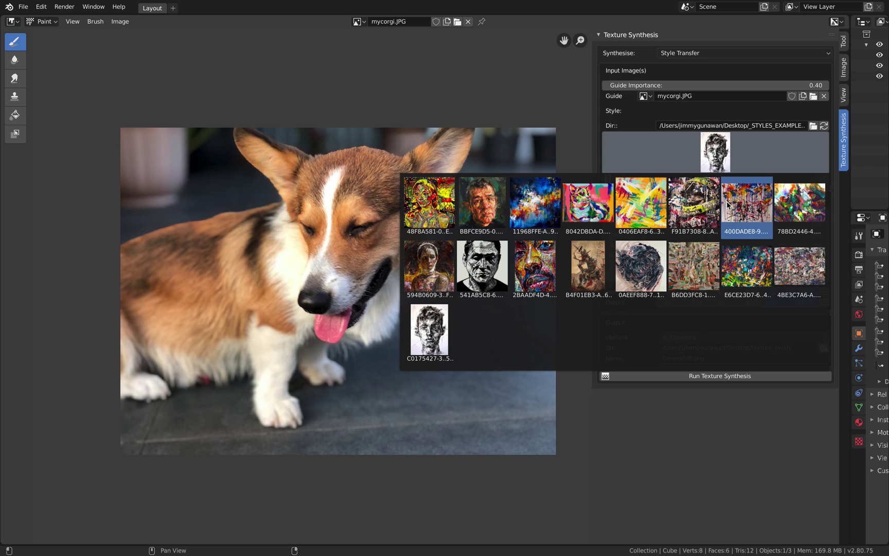
pyautogui.click(692, 207)
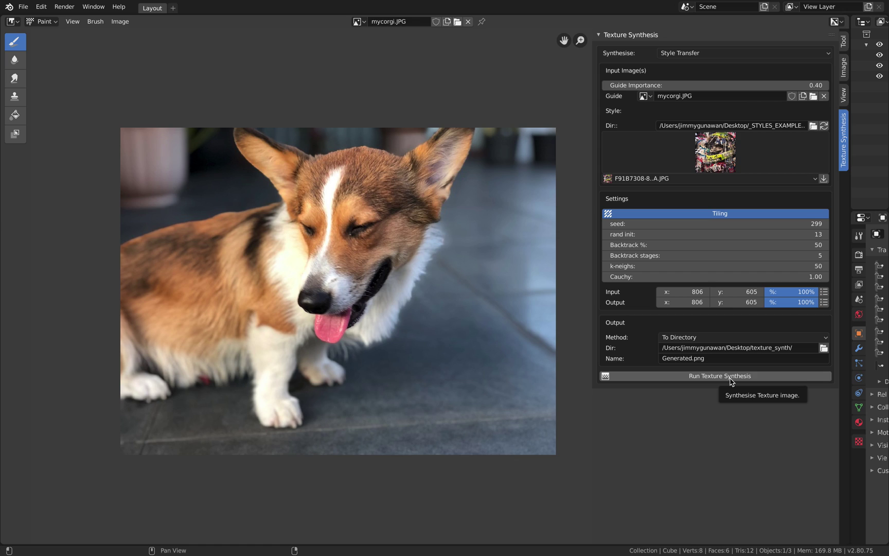
pyautogui.click(786, 304)
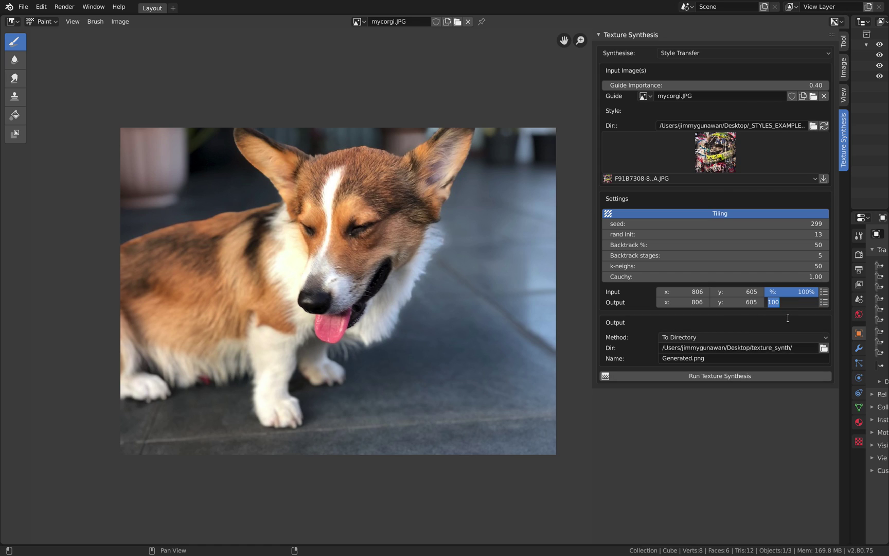
pyautogui.write('50')
pyautogui.press('Return')
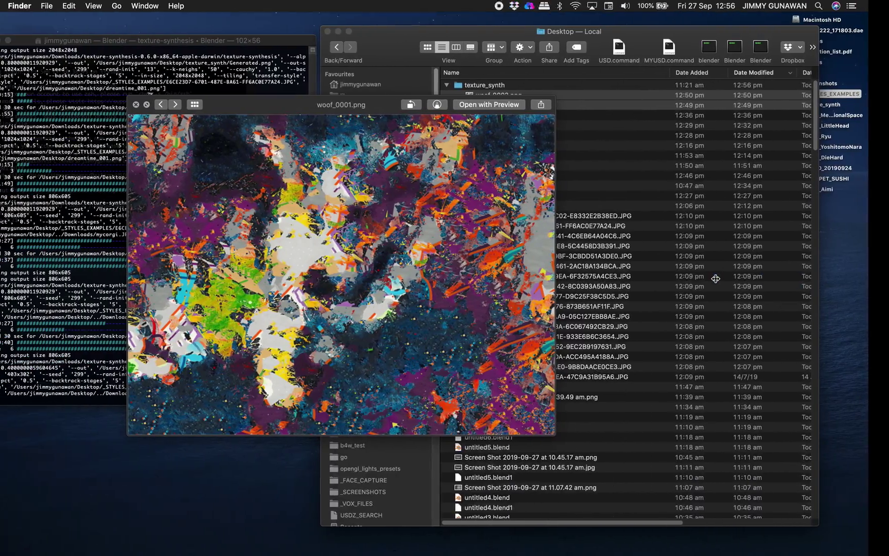
# Close the woof_0001.png preview, make the Terminal log taller, and select the latest run's command.
pyautogui.click(97, 236)
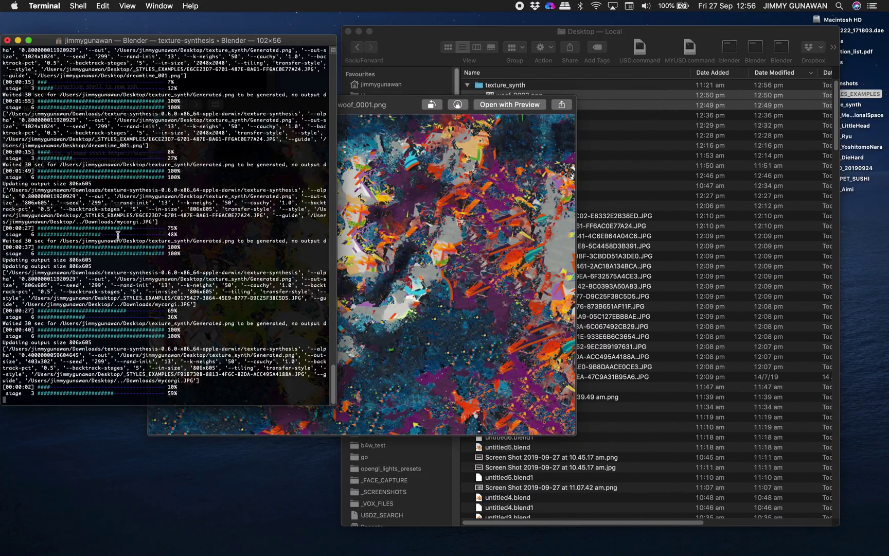
pyautogui.moveTo(387, 104); pyautogui.dragTo(430, 107)
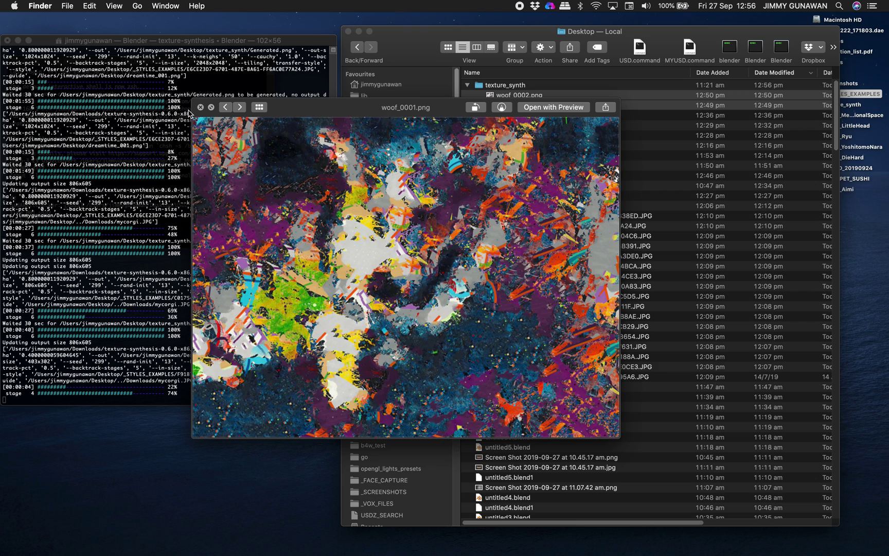
pyautogui.click(200, 107)
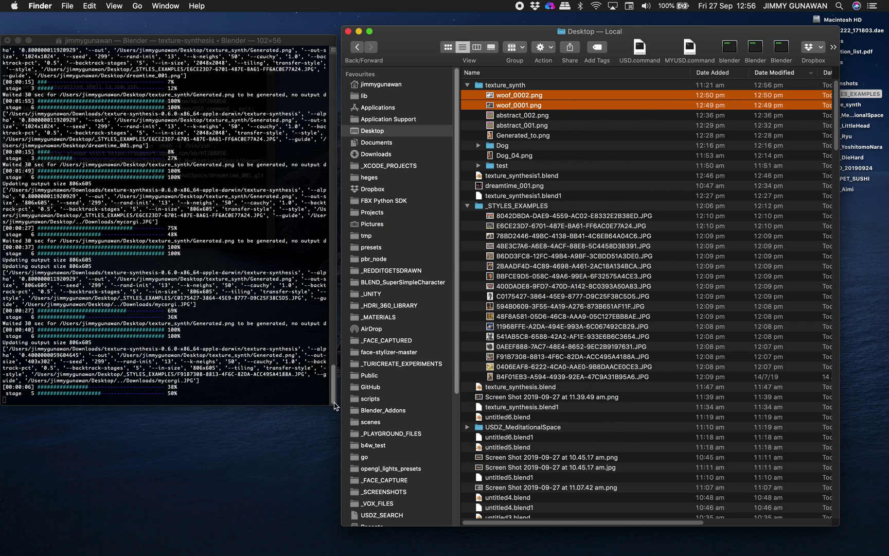
pyautogui.moveTo(334, 406); pyautogui.dragTo(335, 482)
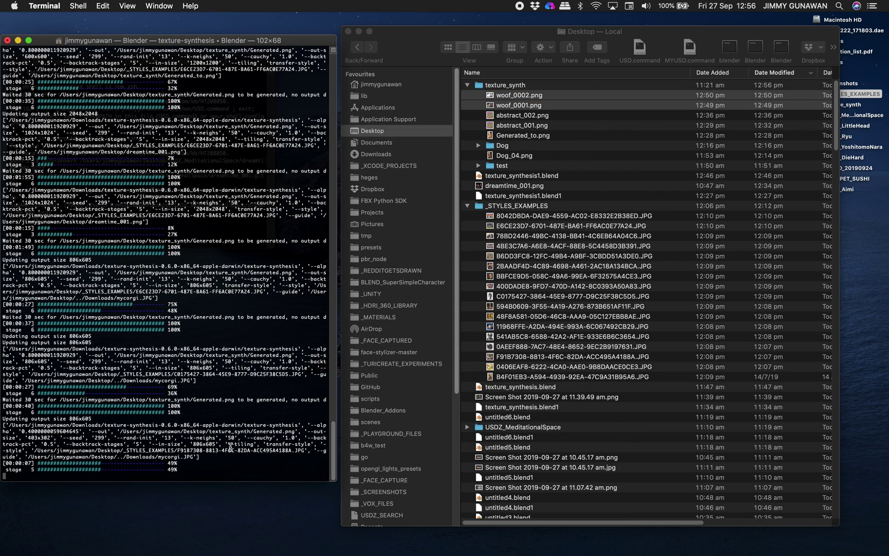
pyautogui.hotkey('ctrl', 'Right')
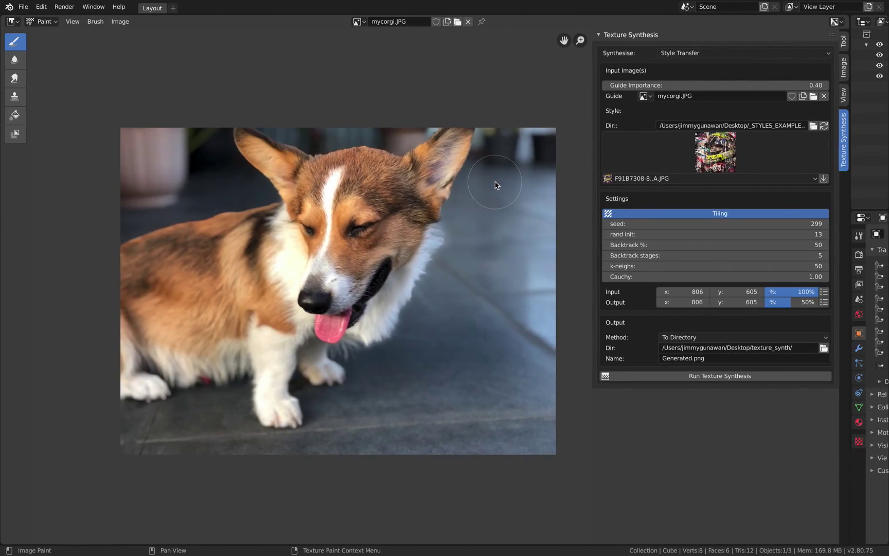
pyautogui.hotkey('ctrl', 'Left')
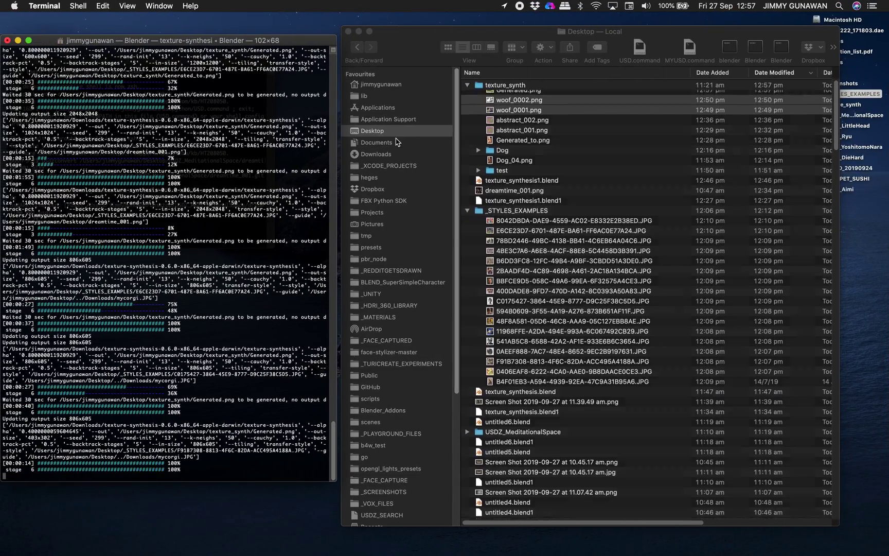
pyautogui.click(203, 459)
pyautogui.moveTo(200, 457); pyautogui.dragTo(3, 425)
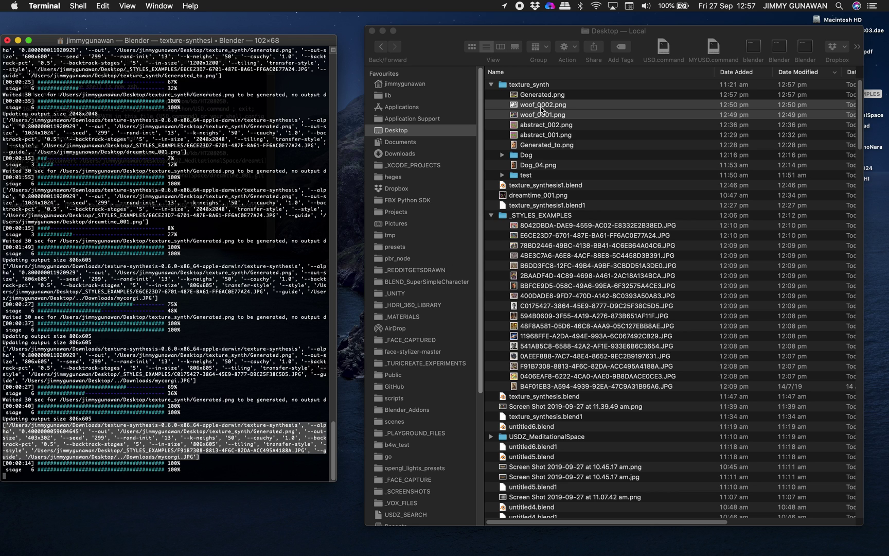
# Quick Look the newly generated Generated.png in Finder.
pyautogui.click(542, 109)
pyautogui.click(548, 97)
pyautogui.press('space')
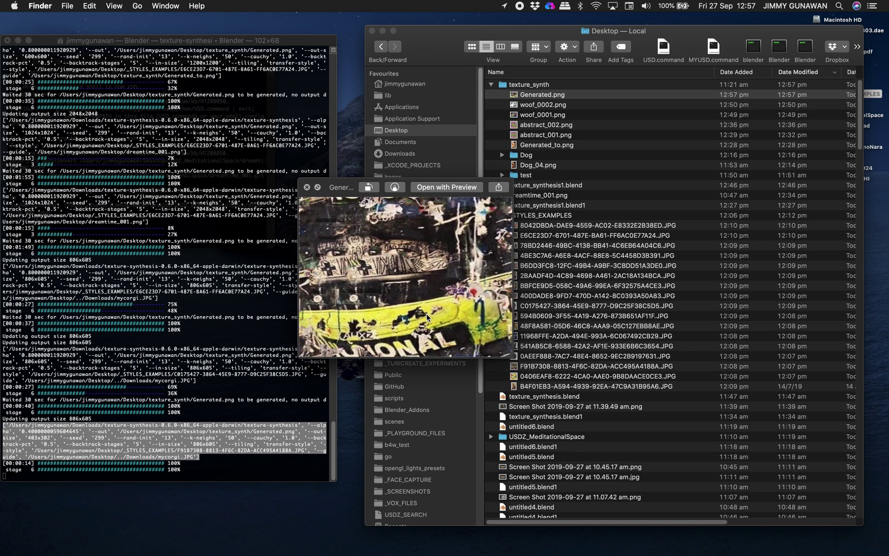
# Close the Generated.png preview and rename Generated.png to woof_0003.png.
pyautogui.moveTo(511, 356); pyautogui.dragTo(577, 432)
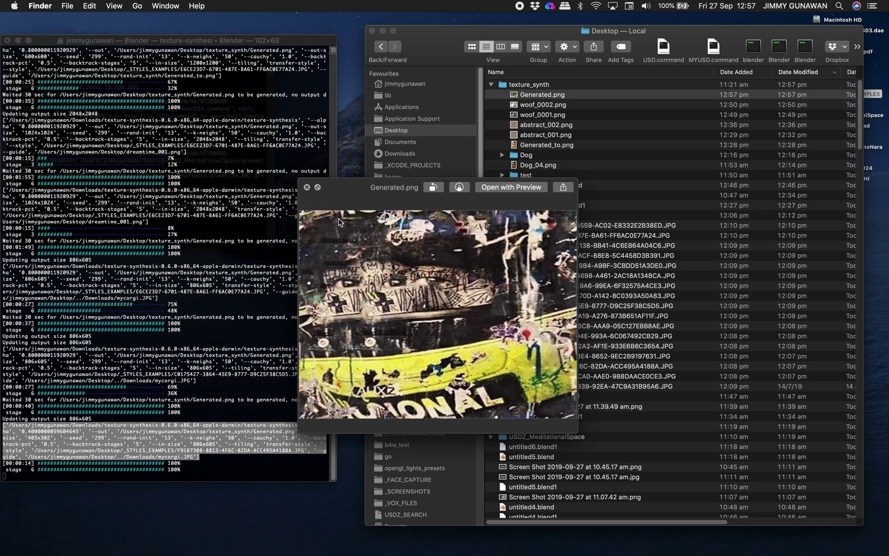
pyautogui.click(307, 187)
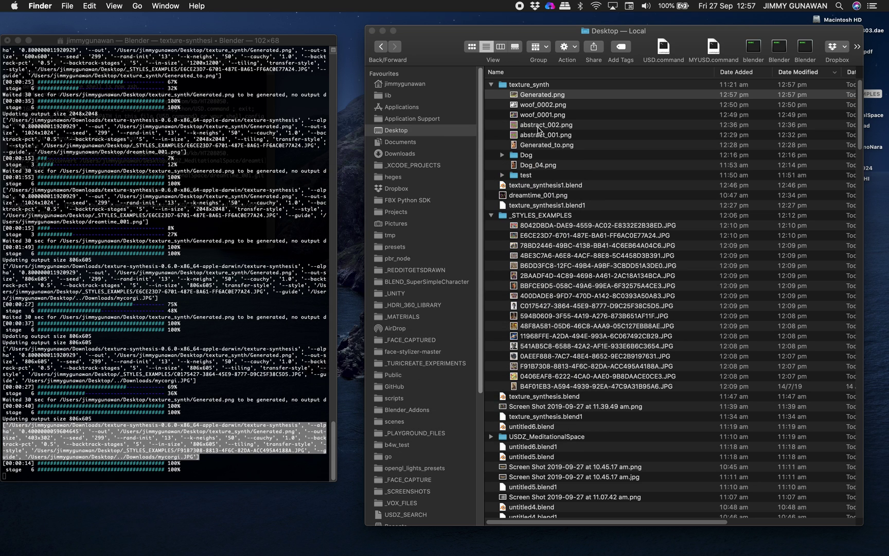
pyautogui.click(535, 105)
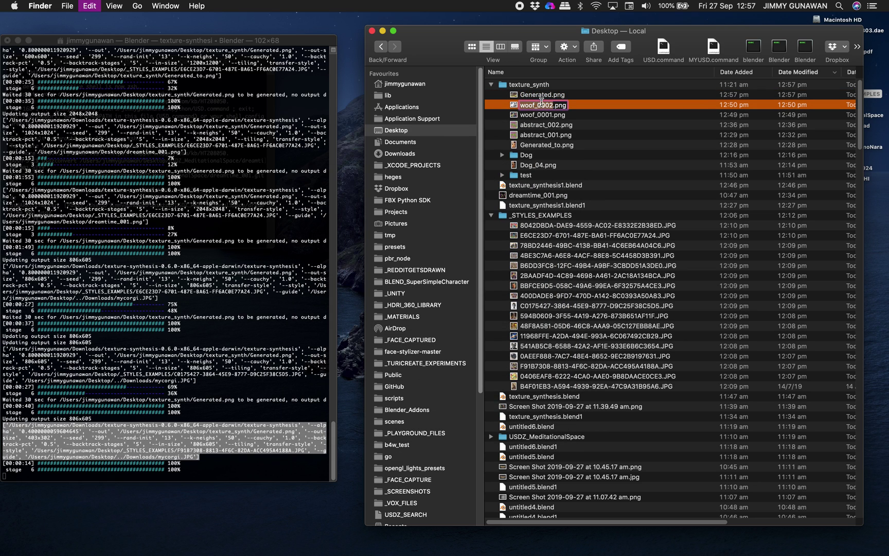
pyautogui.click(539, 97)
pyautogui.press('Return')
pyautogui.write('woof_0003')
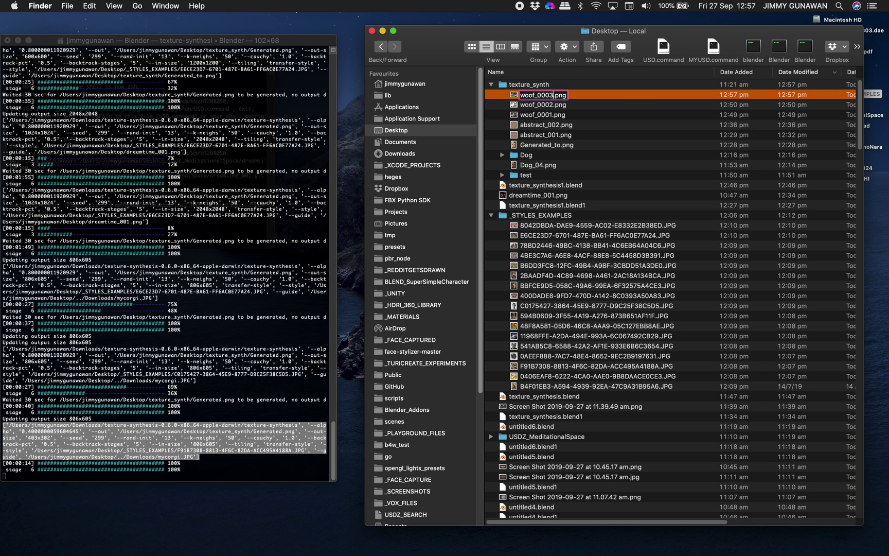
pyautogui.press('Return')
# Quick Look all three woof images together, stepping between them, then return to Blender.
pyautogui.keyDown('shift'); pyautogui.click(557, 114); pyautogui.keyUp('shift')
pyautogui.press('space')
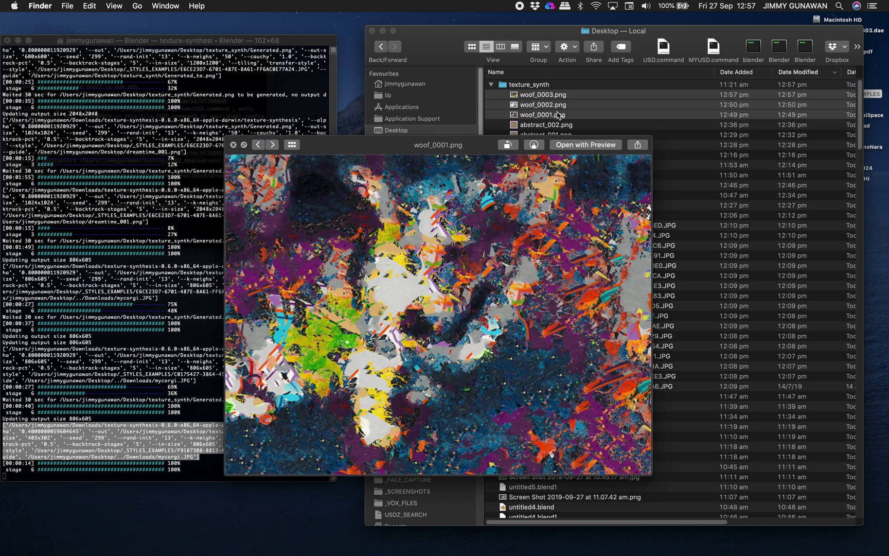
pyautogui.press('Right')
pyautogui.press('Right')
pyautogui.press('Left')
pyautogui.press('Left')
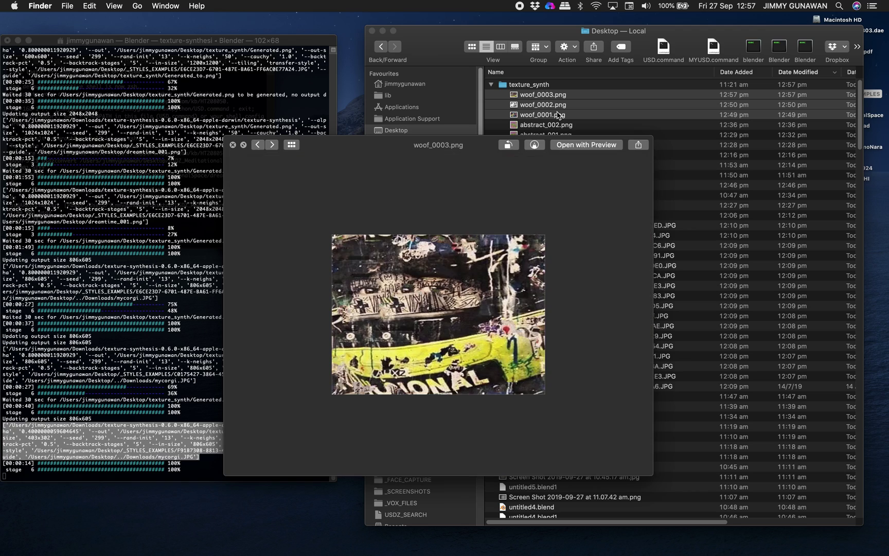
pyautogui.press('Right')
pyautogui.press('Right')
pyautogui.press('Right')
pyautogui.press('Right')
pyautogui.hotkey('ctrl', 'Right')
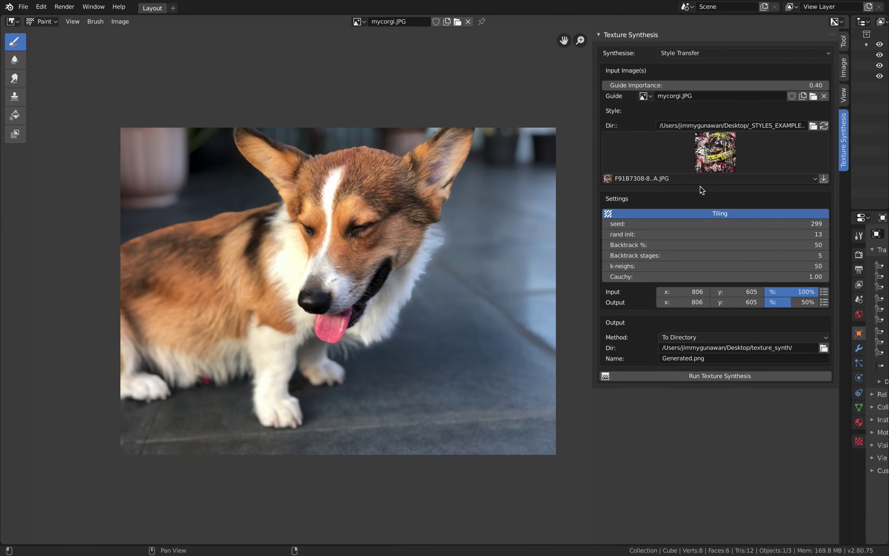
# Set Guide Importance to 0.90, save texture_synthesis1.blend, and start a new synthesis run.
pyautogui.click(771, 85)
pyautogui.write('.9')
pyautogui.press('Return')
pyautogui.hotkey('ctrl', 's')
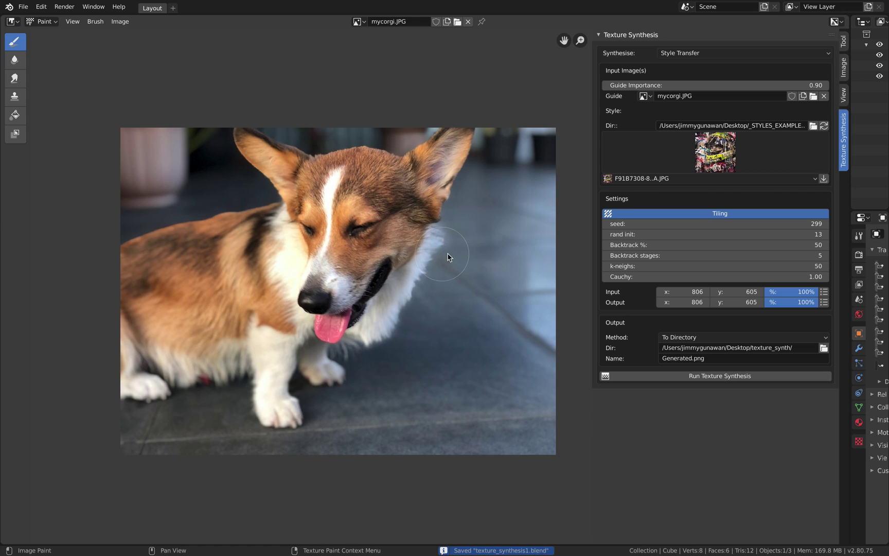
pyautogui.click(649, 376)
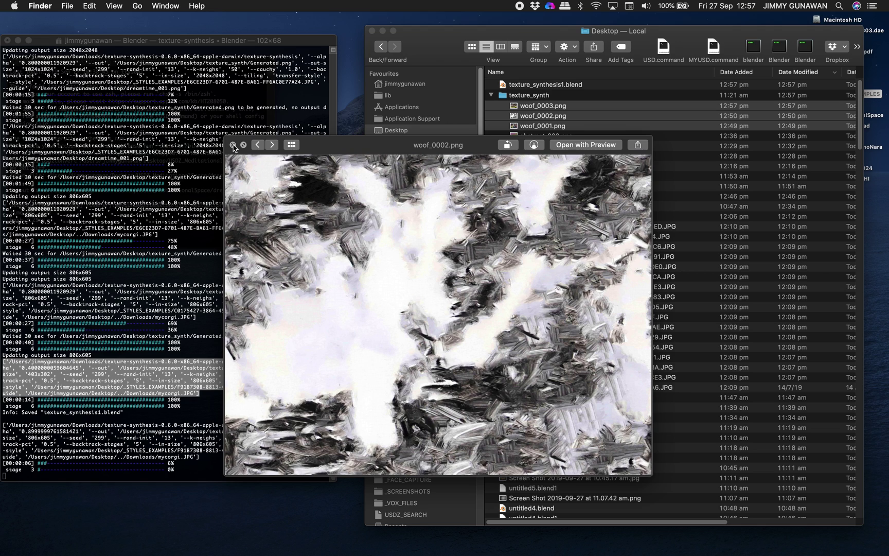
# Close the woof_0002.png preview and move Dog_04.png into the Dog folder.
pyautogui.click(233, 145)
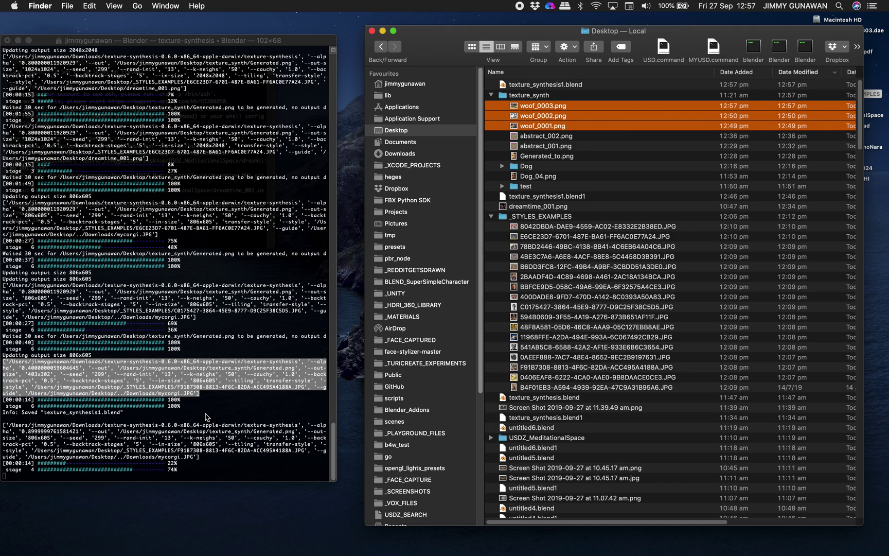
pyautogui.click(505, 170)
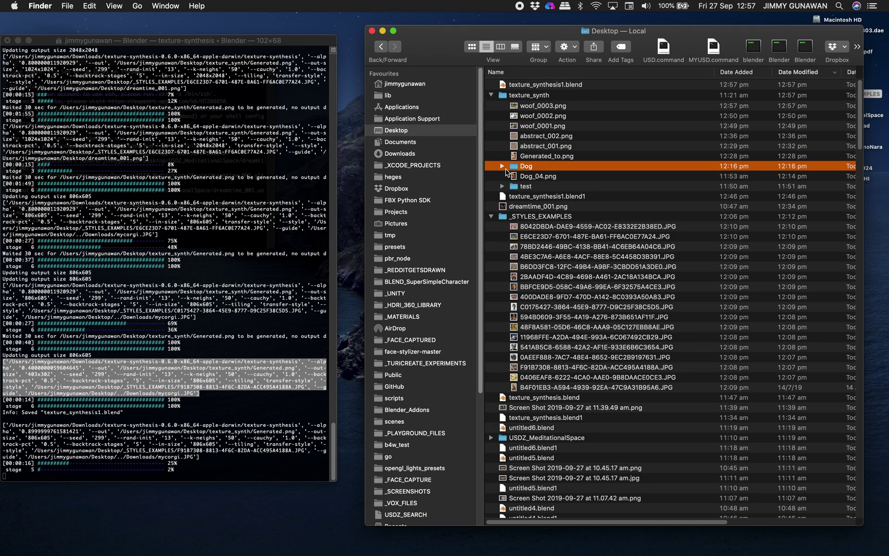
pyautogui.click(503, 166)
pyautogui.click(552, 206)
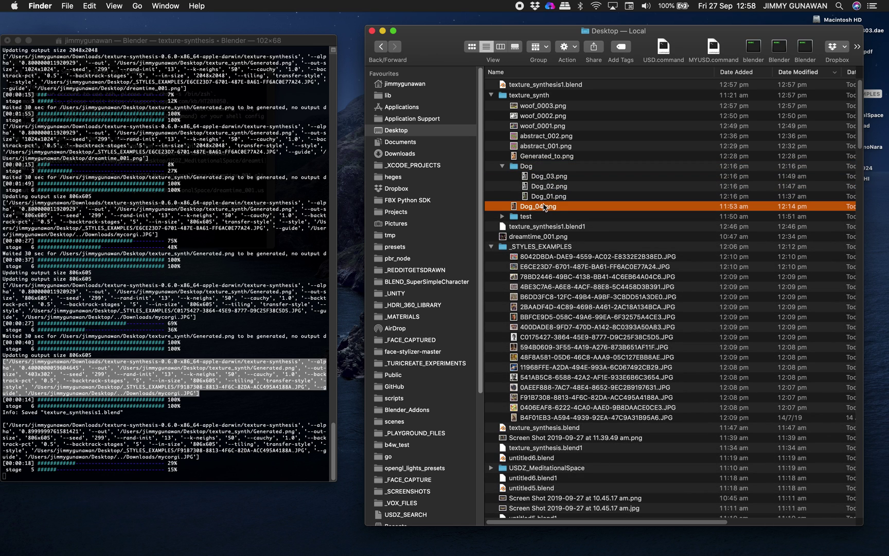
pyautogui.moveTo(543, 207); pyautogui.dragTo(535, 168)
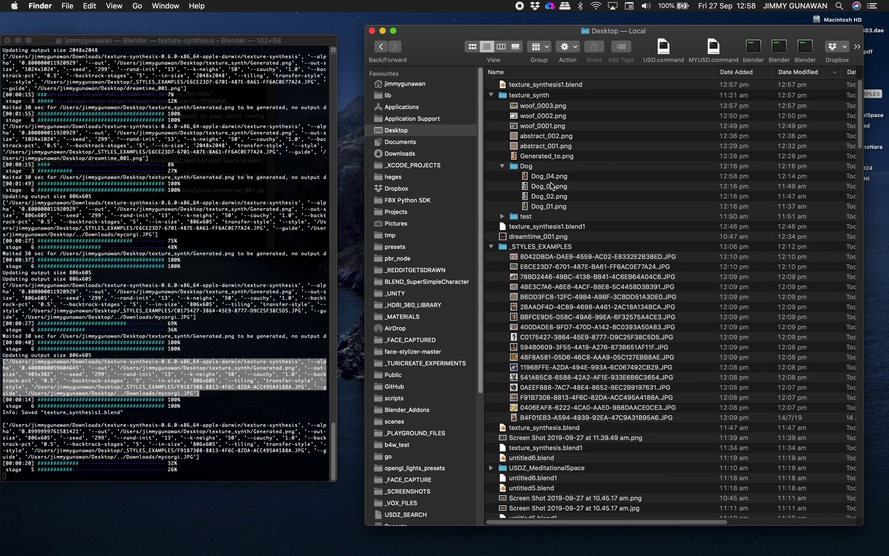
pyautogui.keyDown('shift'); pyautogui.click(551, 187); pyautogui.keyUp('shift')
pyautogui.press('space')
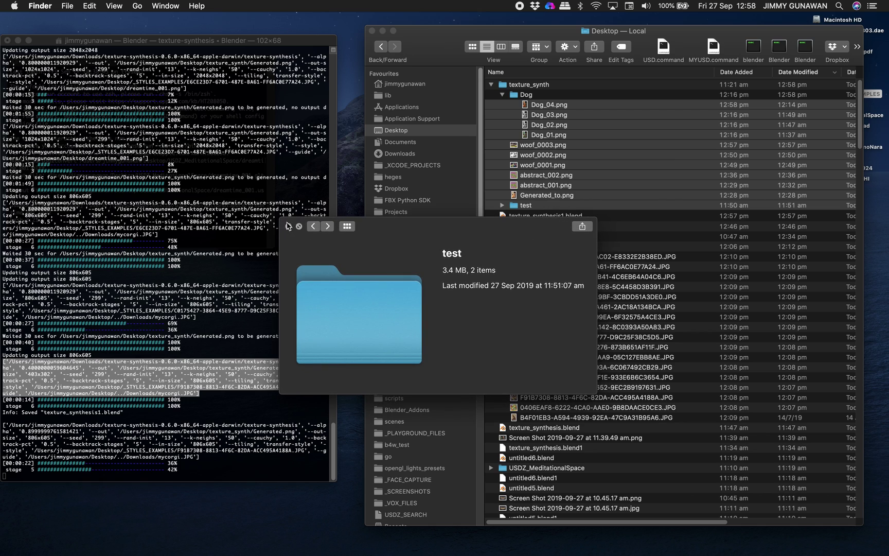
pyautogui.click(288, 226)
pyautogui.click(562, 142)
# Quick Look Dog_04 through Dog_01.png, stepping through each image, then close the preview.
pyautogui.click(562, 97)
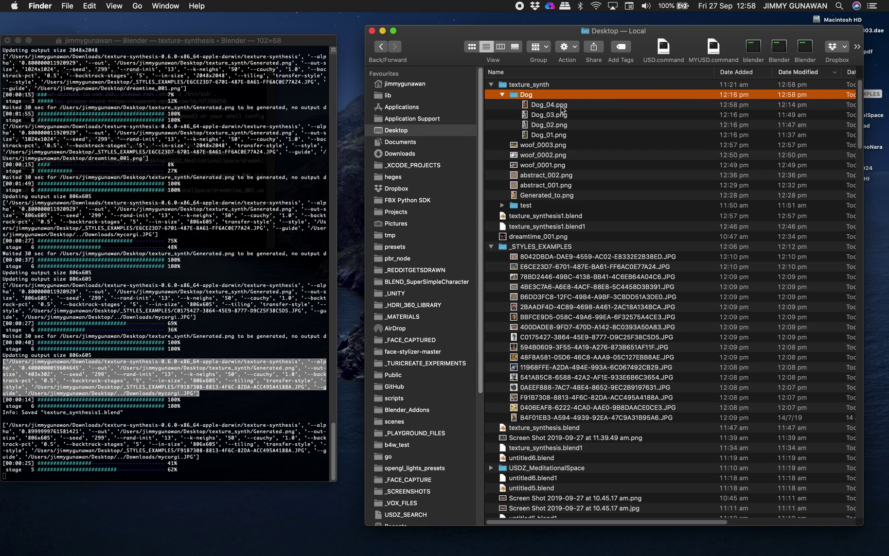
pyautogui.click(563, 105)
pyautogui.keyDown('shift'); pyautogui.click(566, 136); pyautogui.keyUp('shift')
pyautogui.press('space')
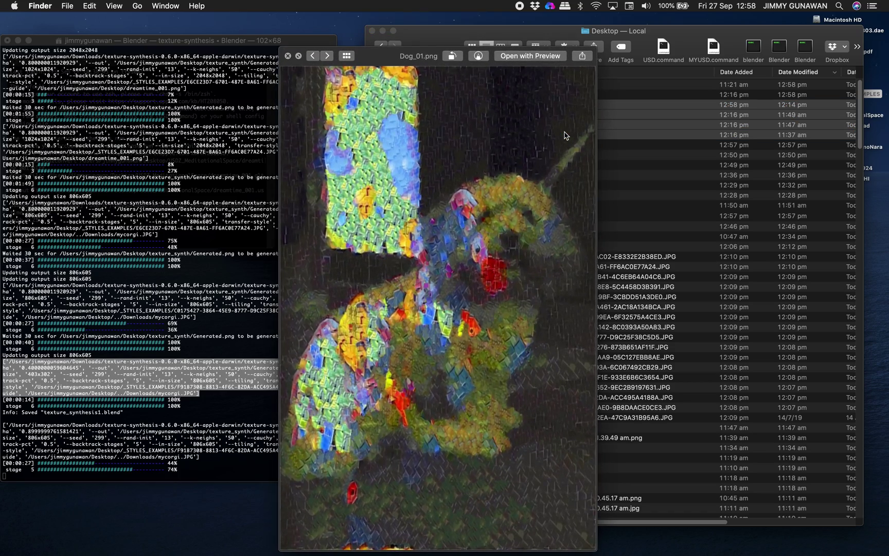
pyautogui.press('Right')
pyautogui.press('Left')
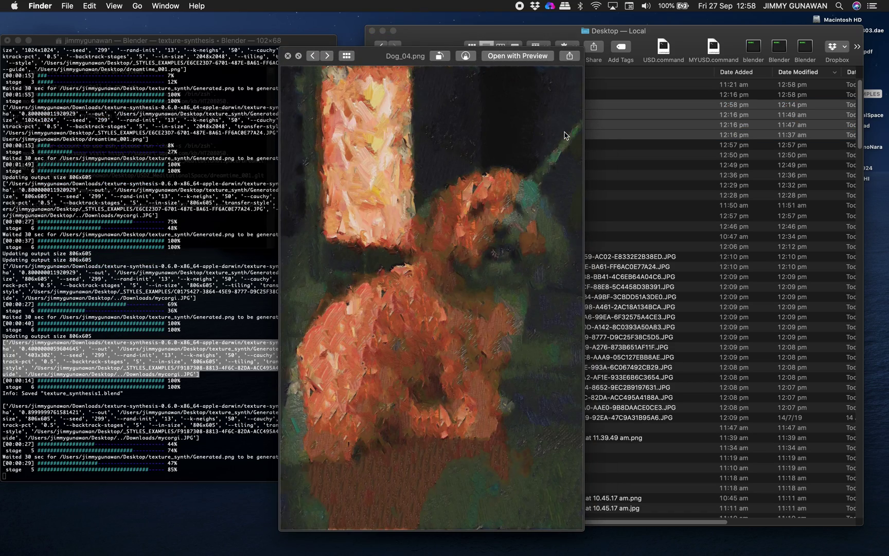
pyautogui.press('Right')
pyautogui.press('Right')
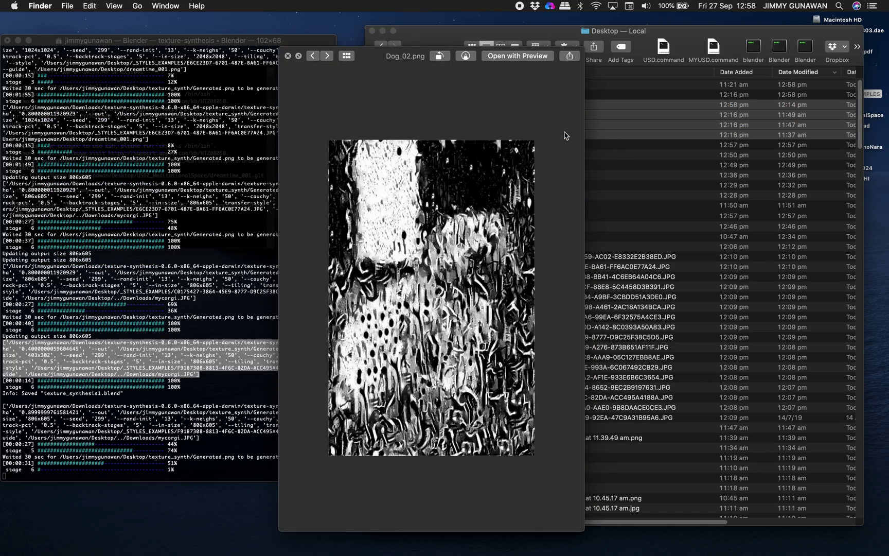
pyautogui.press('Right')
pyautogui.press('Left')
pyautogui.press('Left')
pyautogui.press('Right')
pyautogui.press('Left')
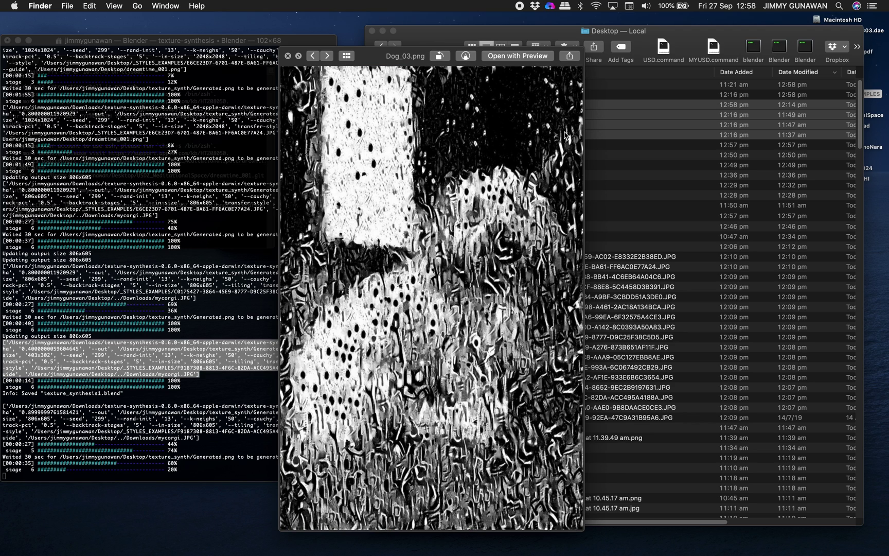
pyautogui.press('Right')
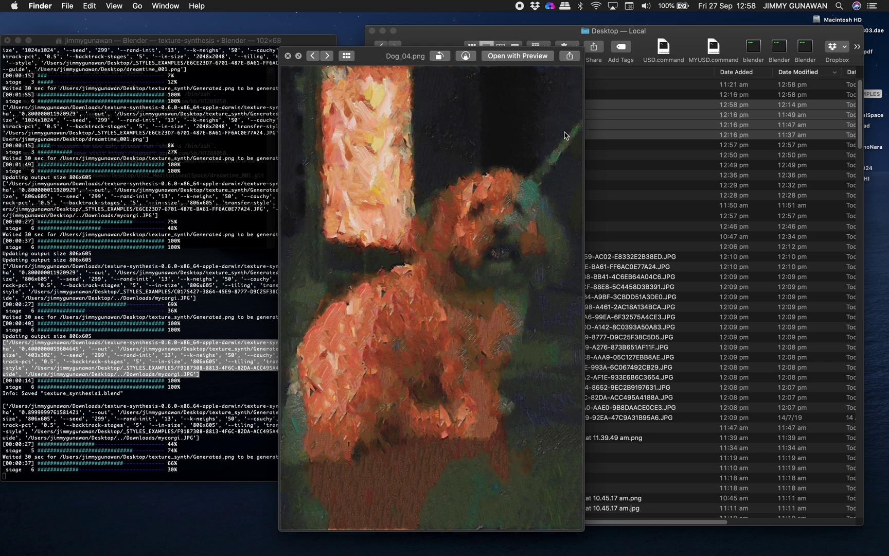
pyautogui.press('Left')
pyautogui.press('Left')
pyautogui.press('Left')
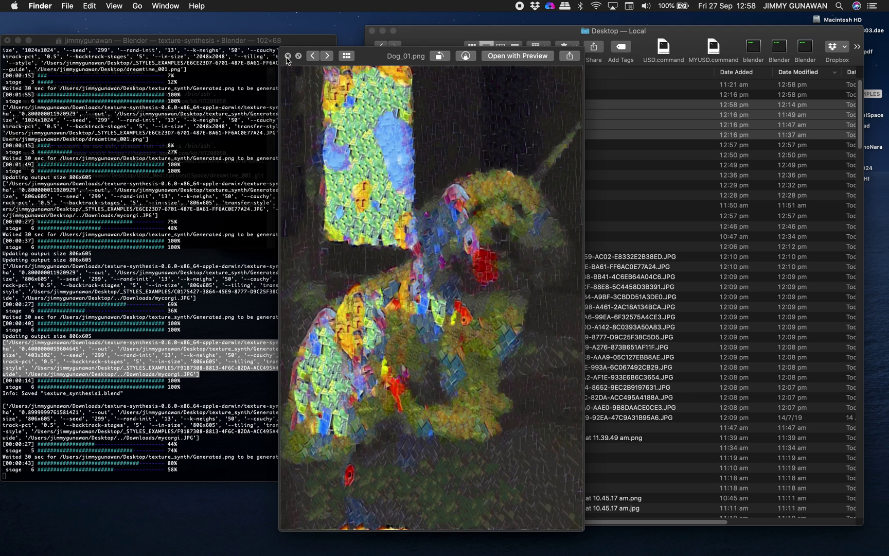
pyautogui.click(288, 56)
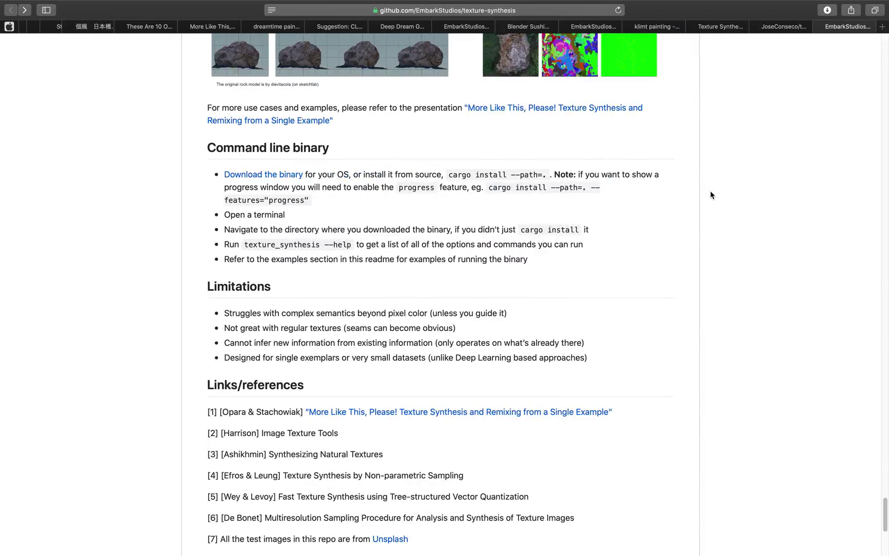
# Scroll through the texture-synthesis README examples, then return to the top of the repo page.
pyautogui.scroll(10, 710, 190)
pyautogui.scroll(15, 714, 207)
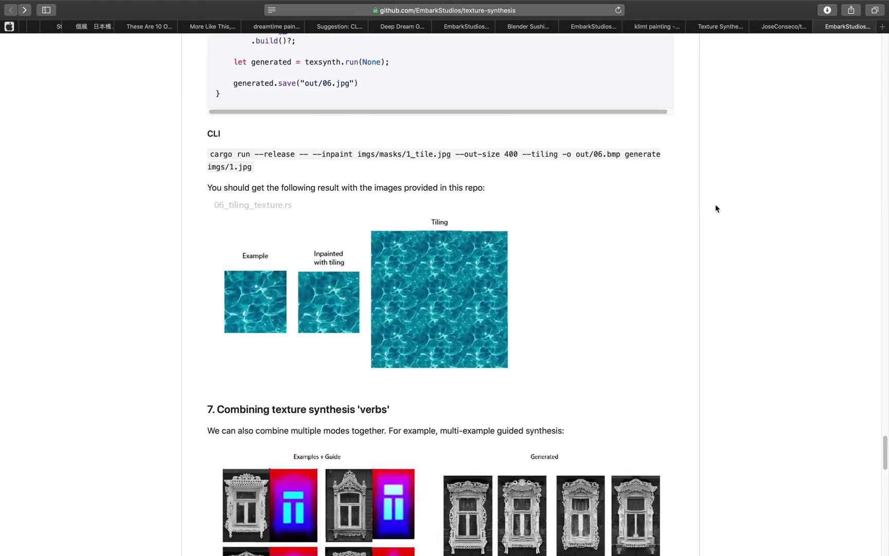
pyautogui.scroll(15, 888, 276)
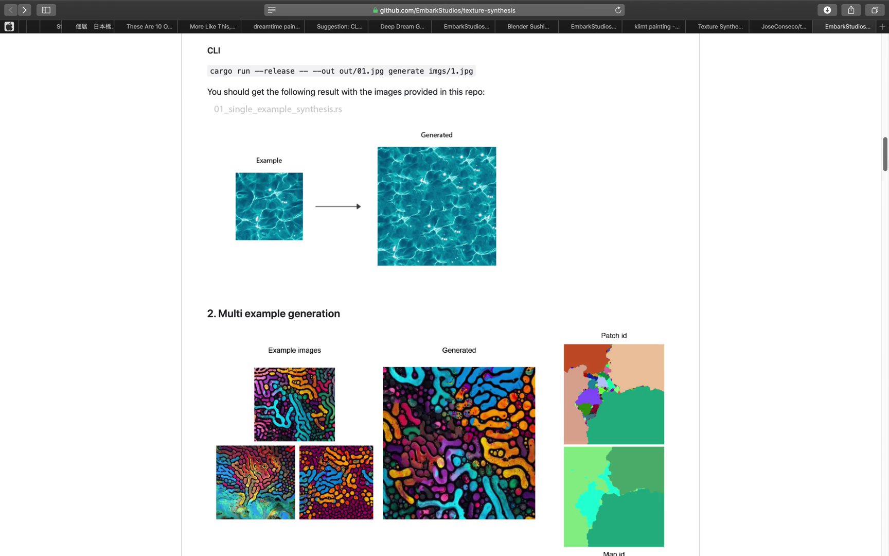
pyautogui.moveTo(887, 121); pyautogui.dragTo(885, 103)
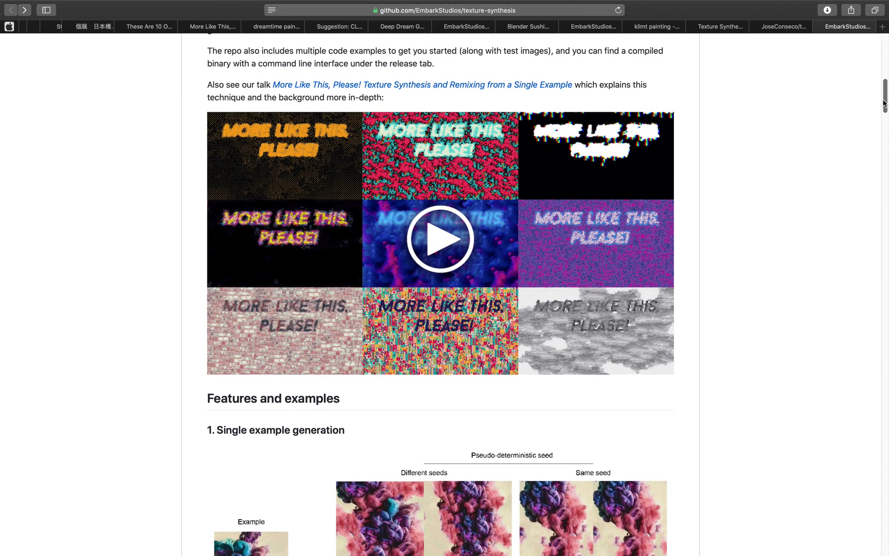
pyautogui.scroll(-3, 885, 103)
pyautogui.scroll(-8, 454, 381)
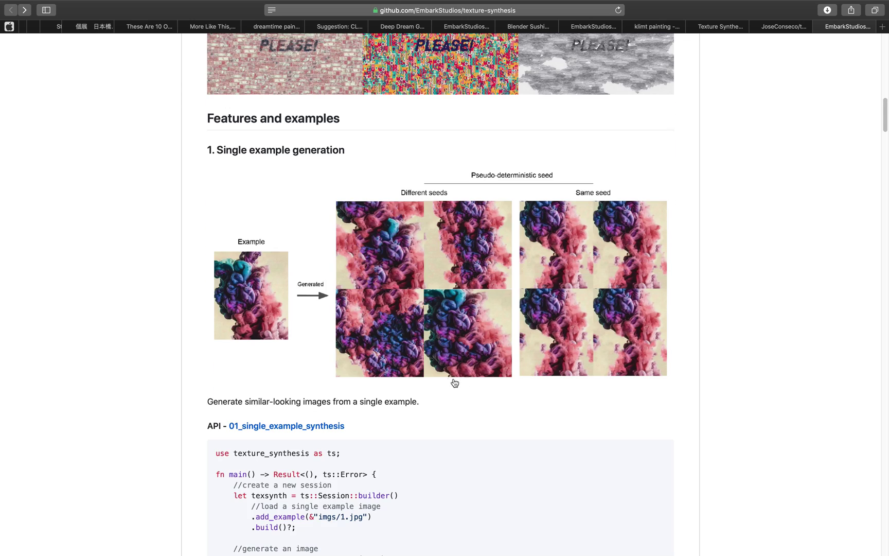
pyautogui.scroll(-1, 288, 278)
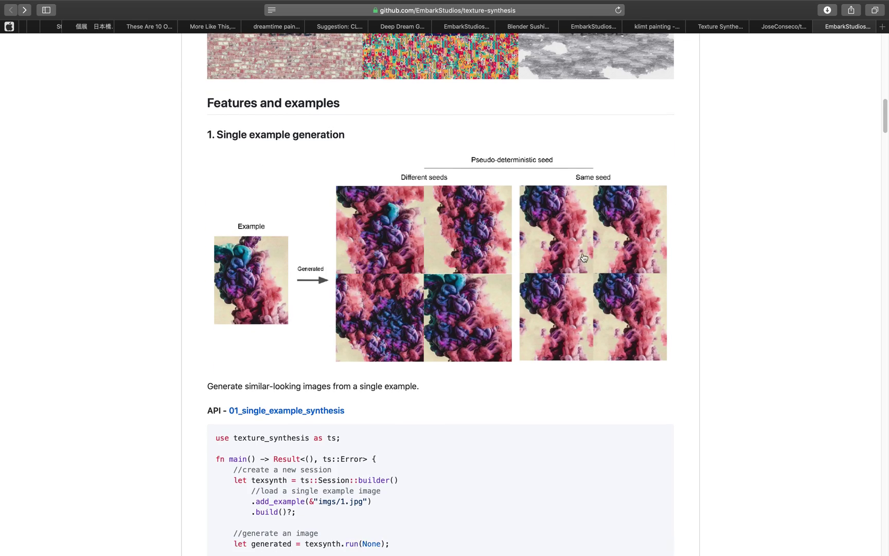
pyautogui.scroll(-3, 603, 369)
pyautogui.scroll(-10, 603, 375)
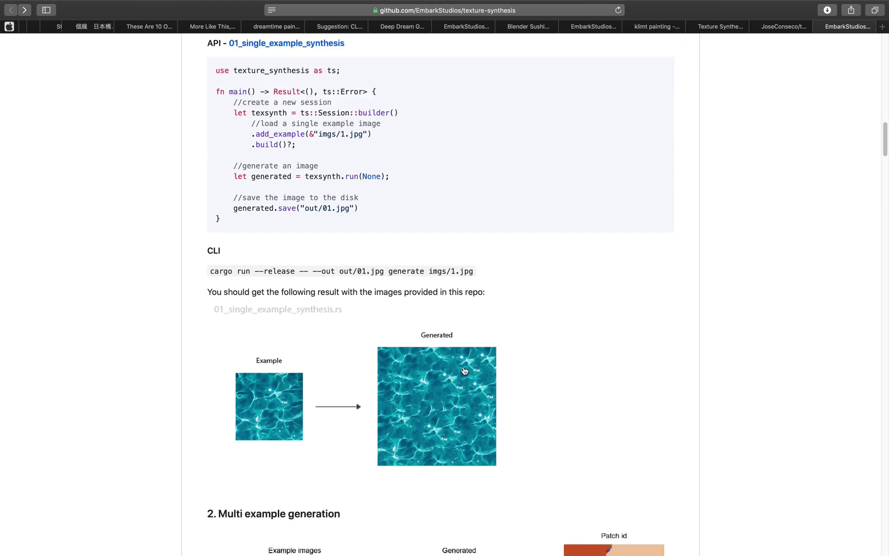
pyautogui.scroll(-4, 319, 410)
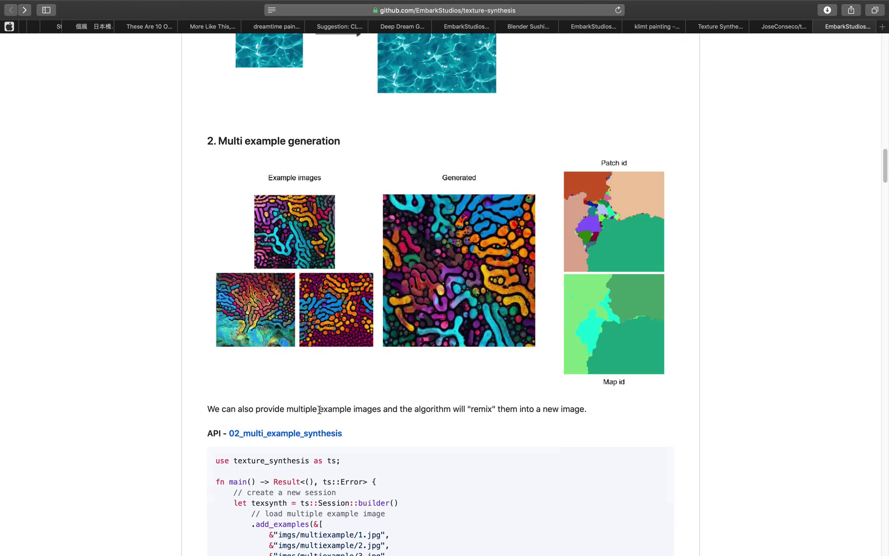
pyautogui.scroll(-15, 484, 347)
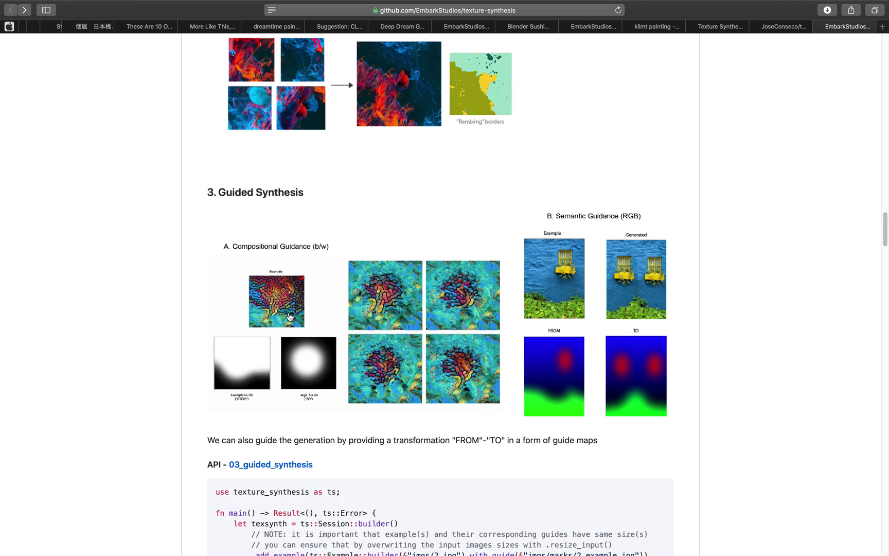
pyautogui.scroll(-1, 355, 221)
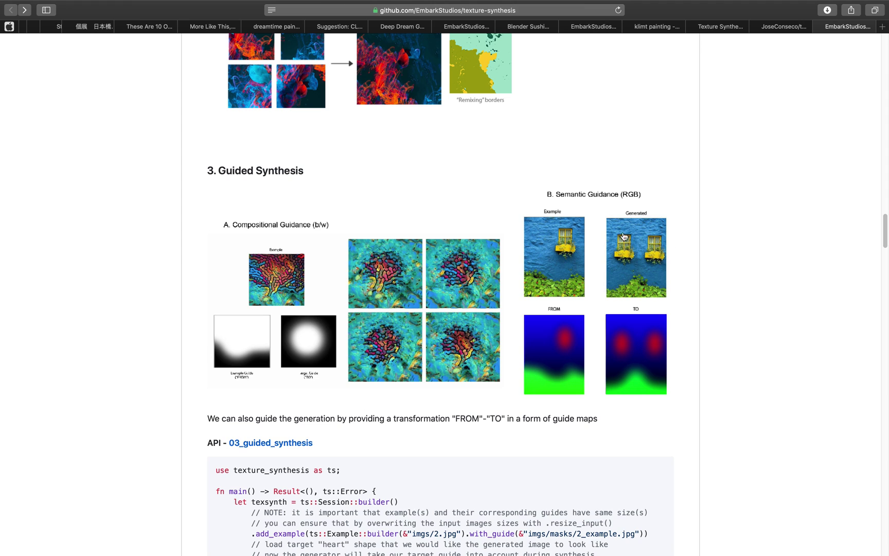
pyautogui.scroll(-15, 354, 338)
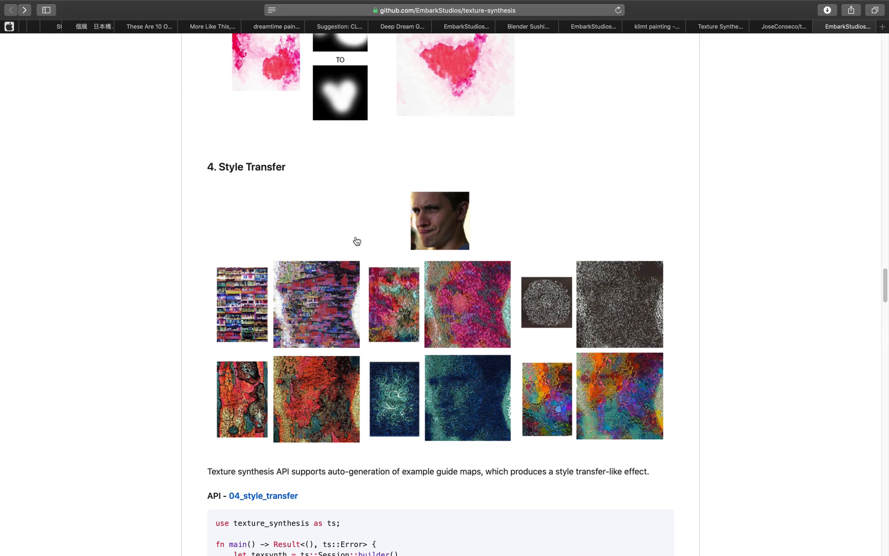
pyautogui.scroll(-3, 391, 294)
pyautogui.scroll(-15, 551, 332)
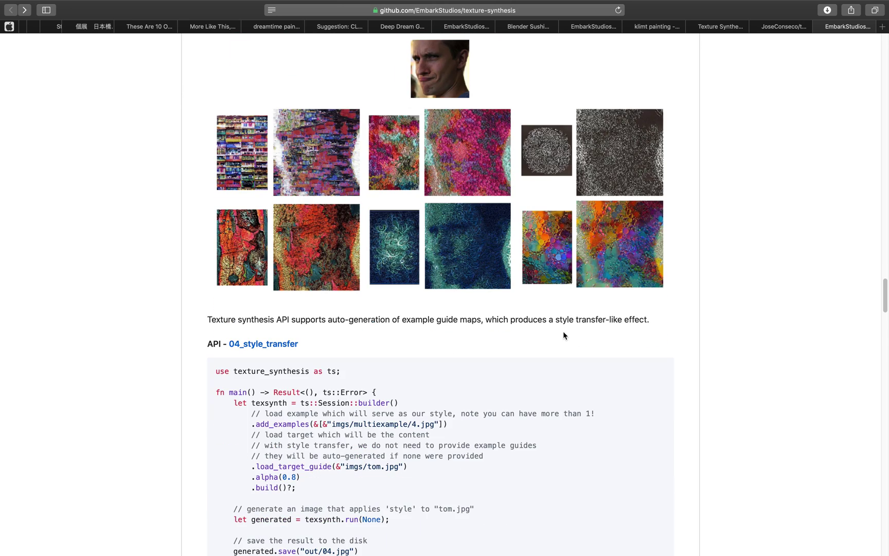
pyautogui.scroll(-10, 568, 354)
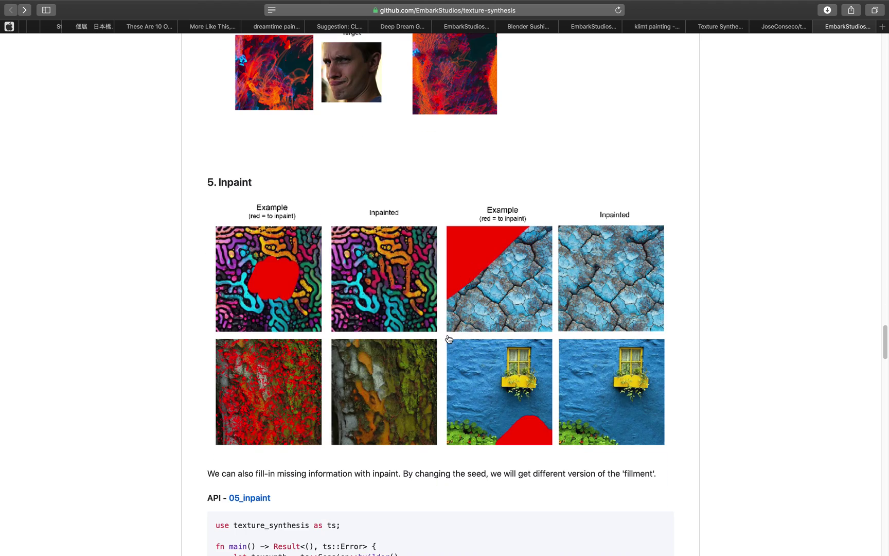
pyautogui.scroll(-3, 448, 350)
pyautogui.scroll(-20, 381, 360)
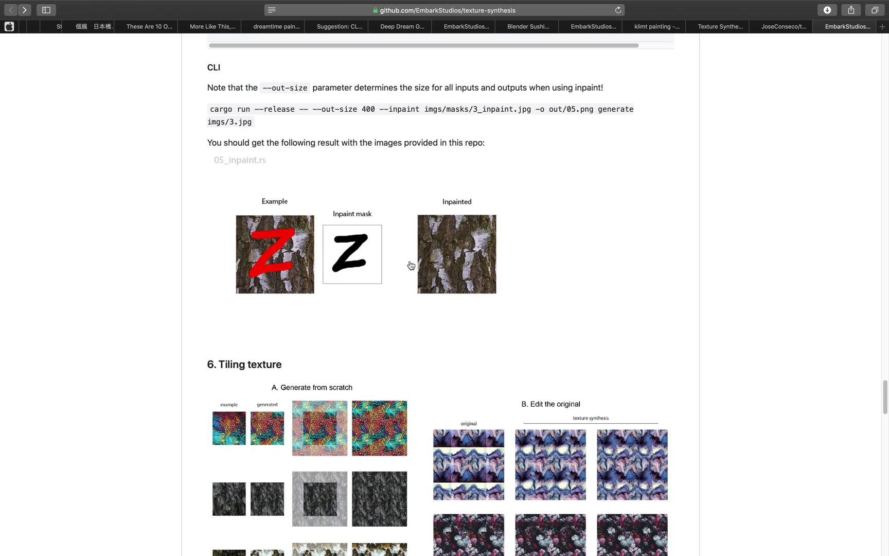
pyautogui.scroll(-10, 446, 298)
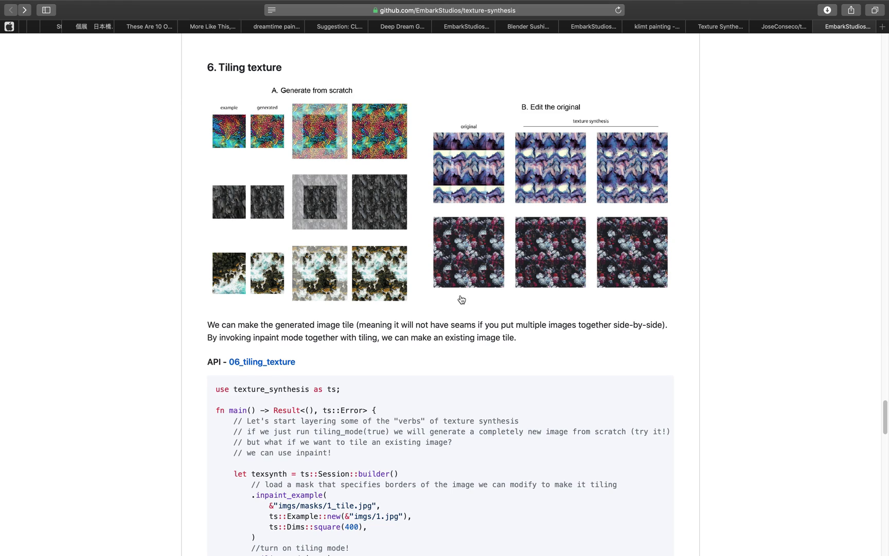
pyautogui.scroll(-20, 537, 310)
pyautogui.scroll(-4, 566, 343)
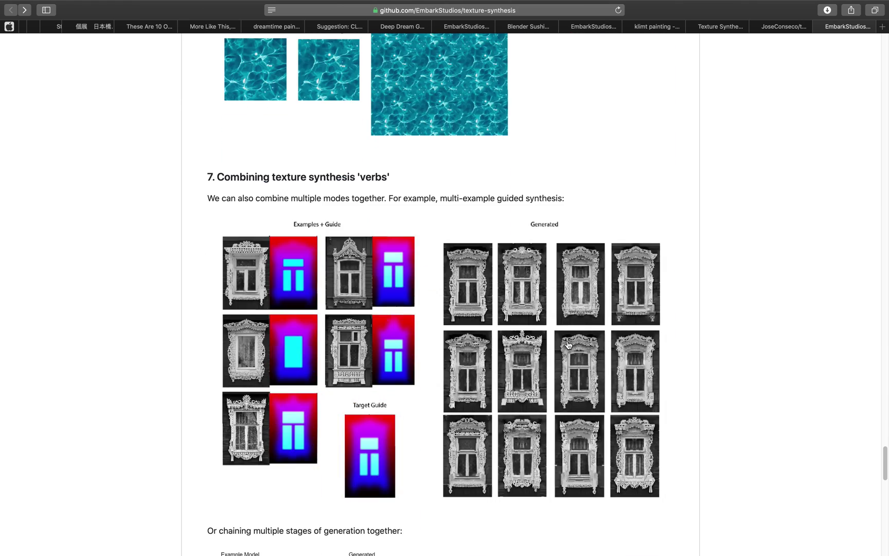
pyautogui.scroll(-7, 568, 343)
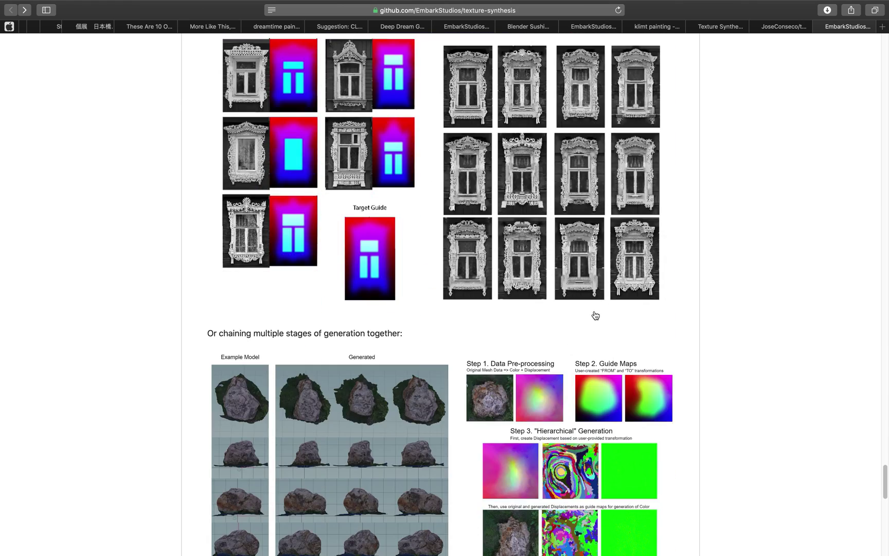
pyautogui.scroll(-3, 569, 343)
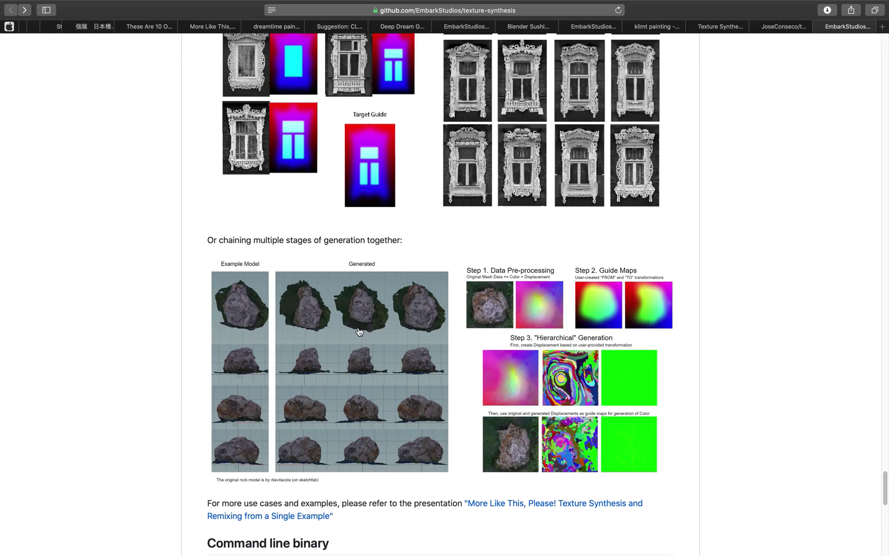
pyautogui.scroll(-10, 468, 365)
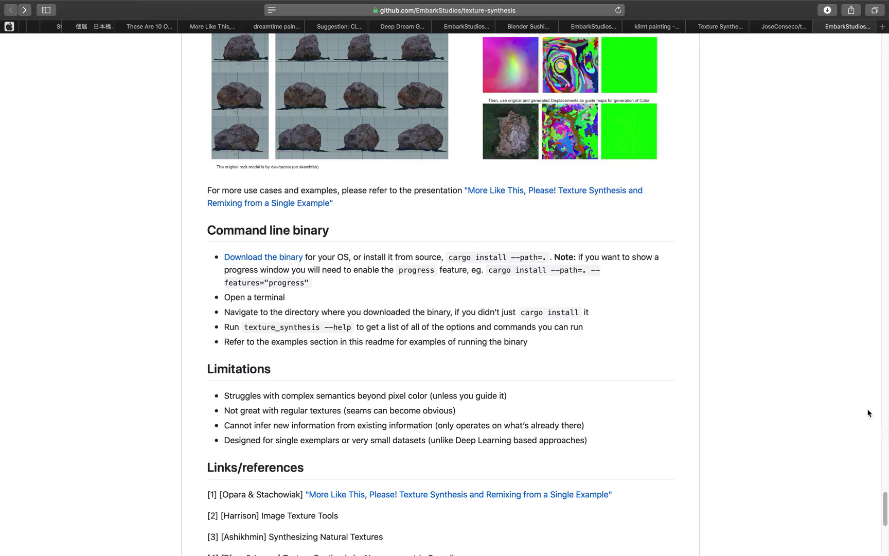
pyautogui.moveTo(885, 507); pyautogui.dragTo(885, 41)
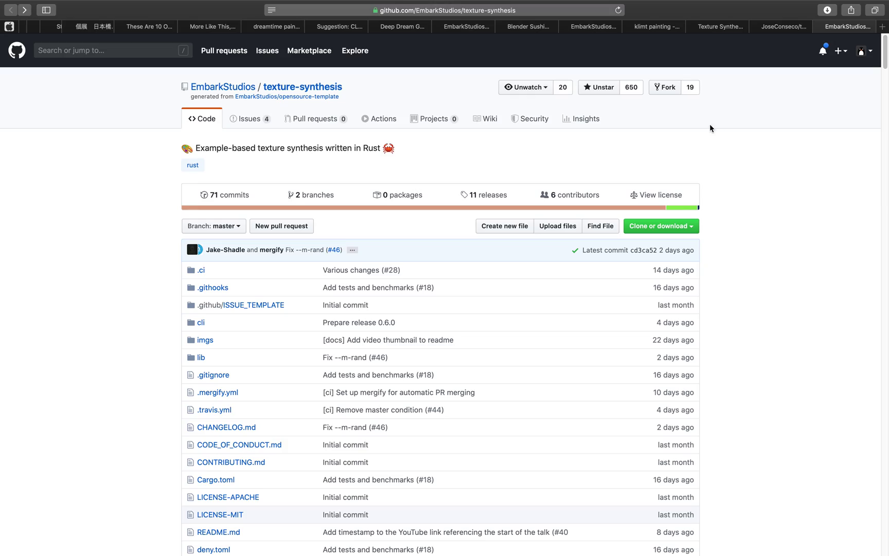
pyautogui.hotkey('ctrl', 'Left')
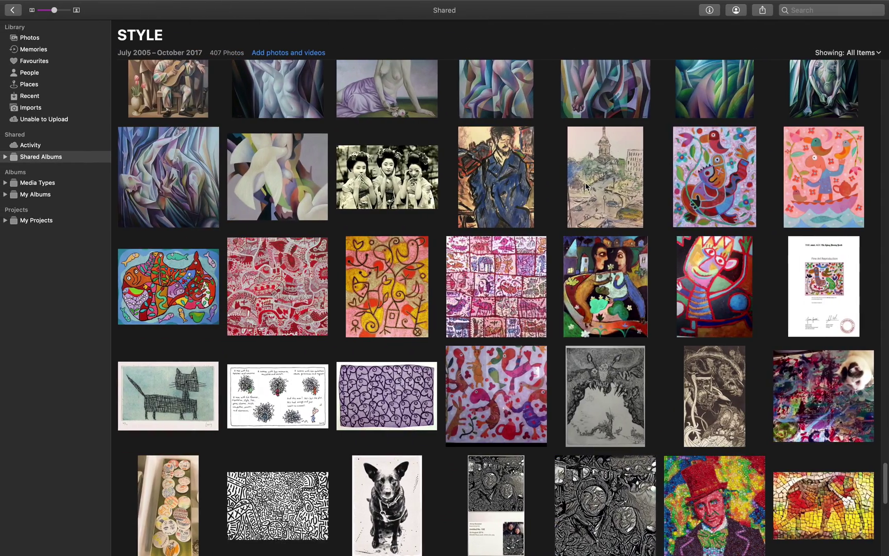
# Scroll the STYLE album and select the leaf poster artwork.
pyautogui.scroll(6, 566, 232)
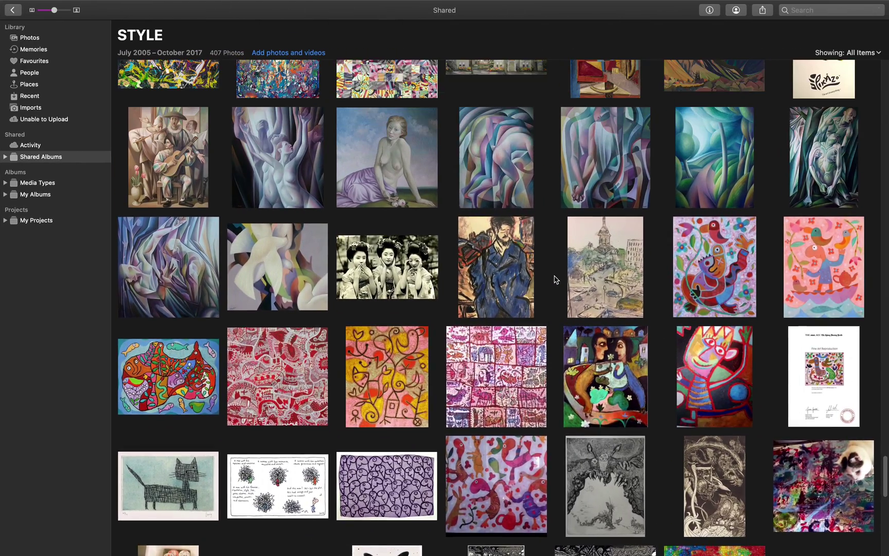
pyautogui.scroll(6, 561, 258)
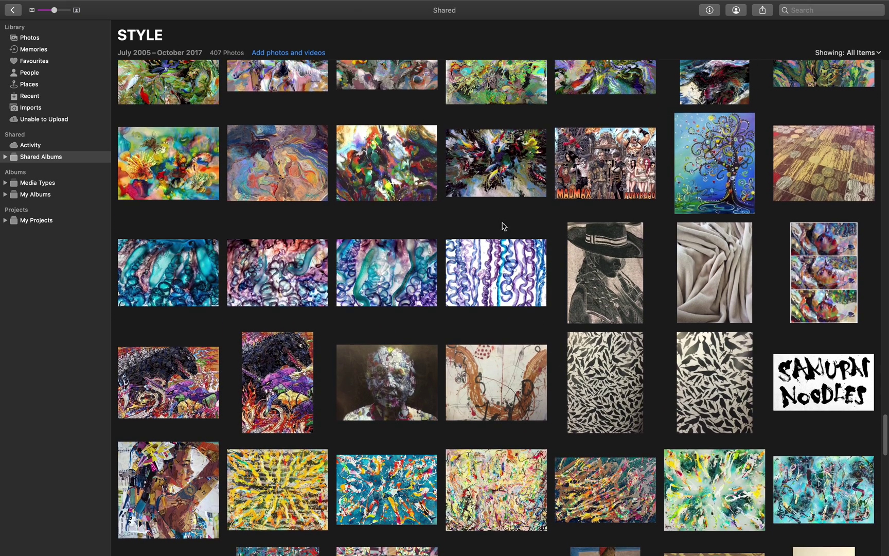
pyautogui.scroll(-3, 747, 393)
pyautogui.click(828, 443)
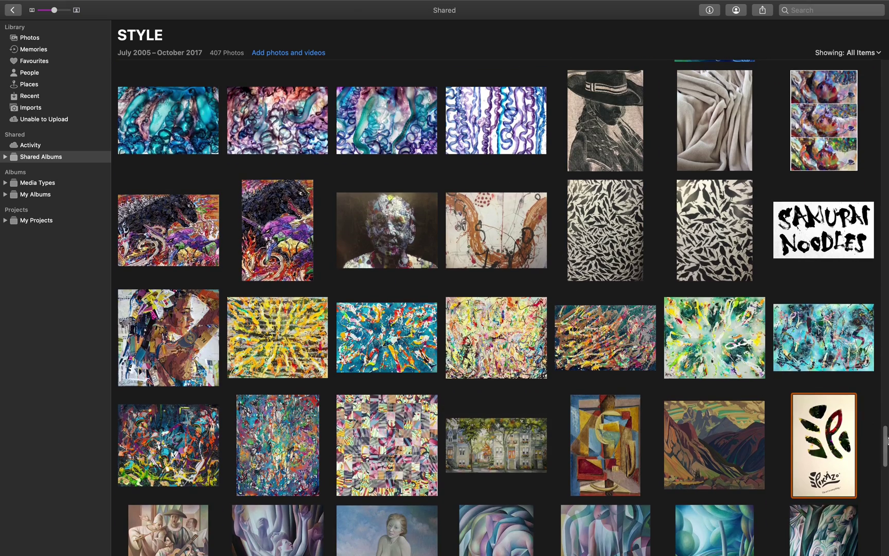
pyautogui.moveTo(886, 441); pyautogui.dragTo(886, 400)
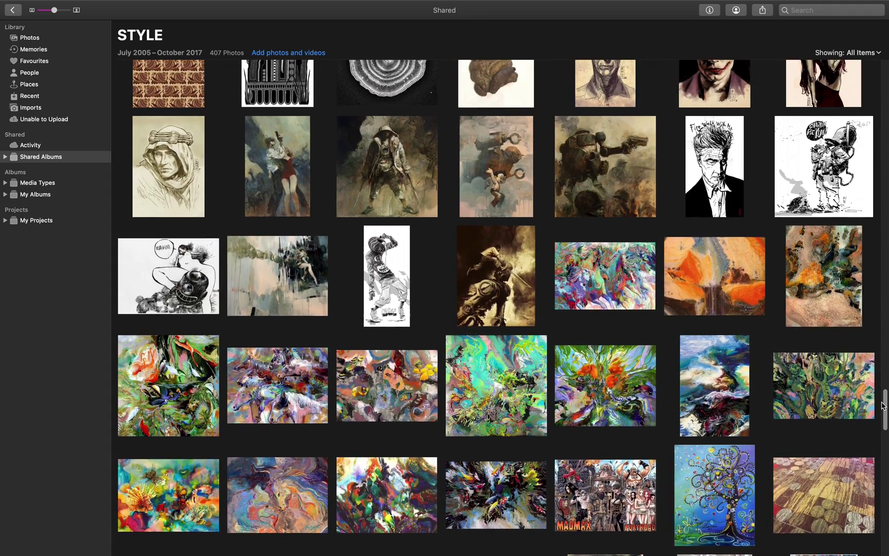
# Select the mosaic portrait artwork and scroll up through the style image grid.
pyautogui.scroll(10, 711, 331)
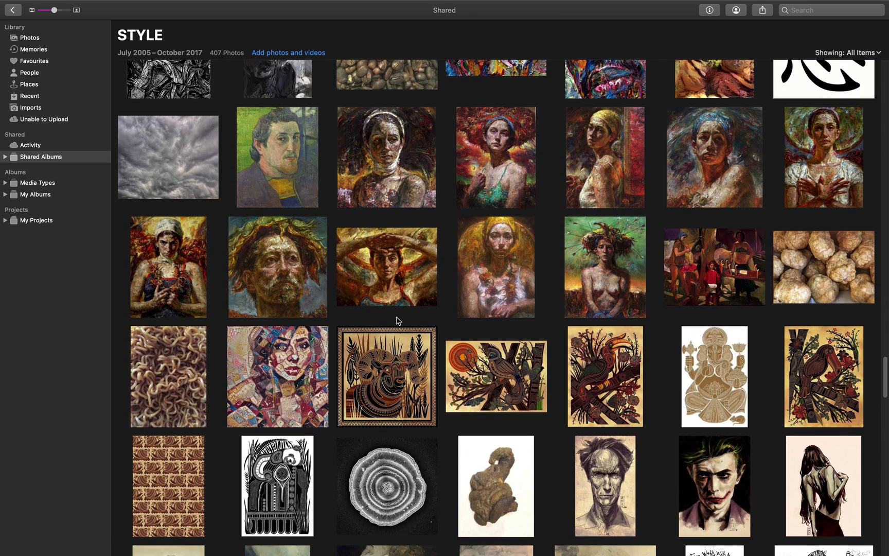
pyautogui.click(297, 351)
pyautogui.scroll(1, 380, 323)
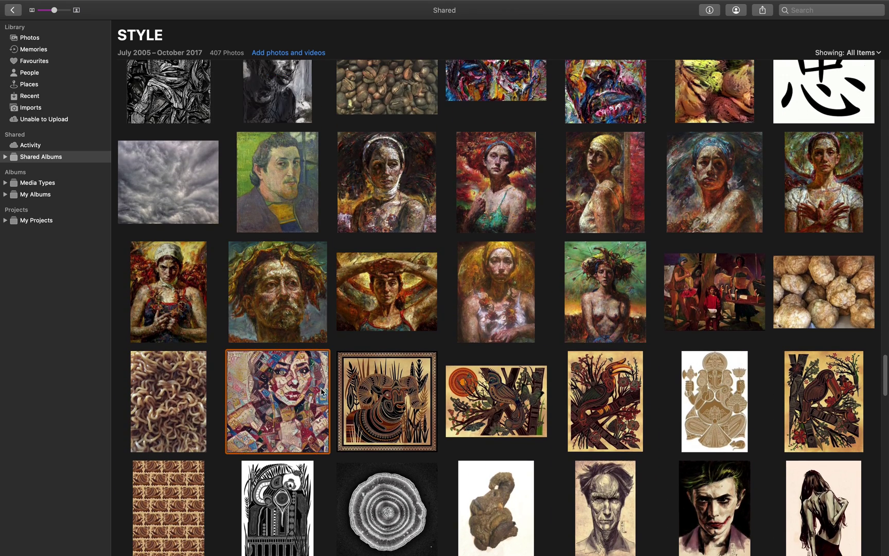
pyautogui.scroll(6, 300, 379)
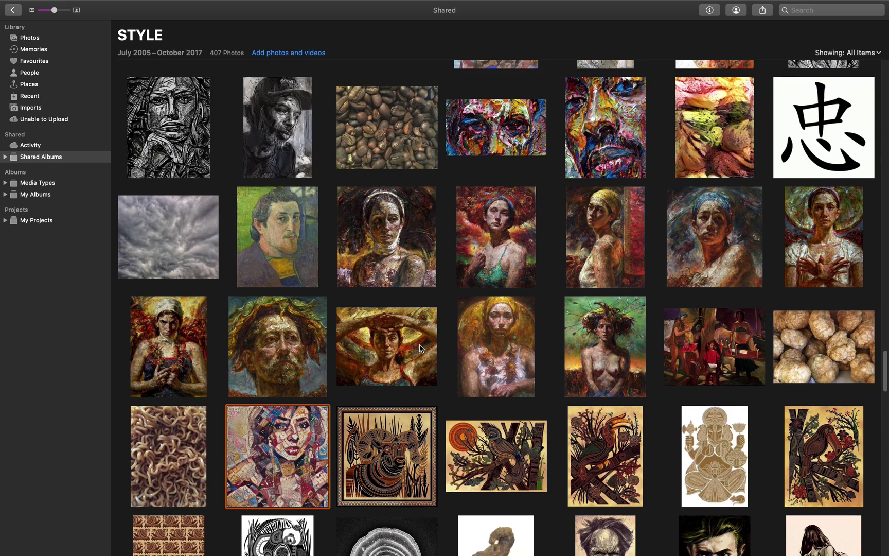
pyautogui.scroll(3, 398, 323)
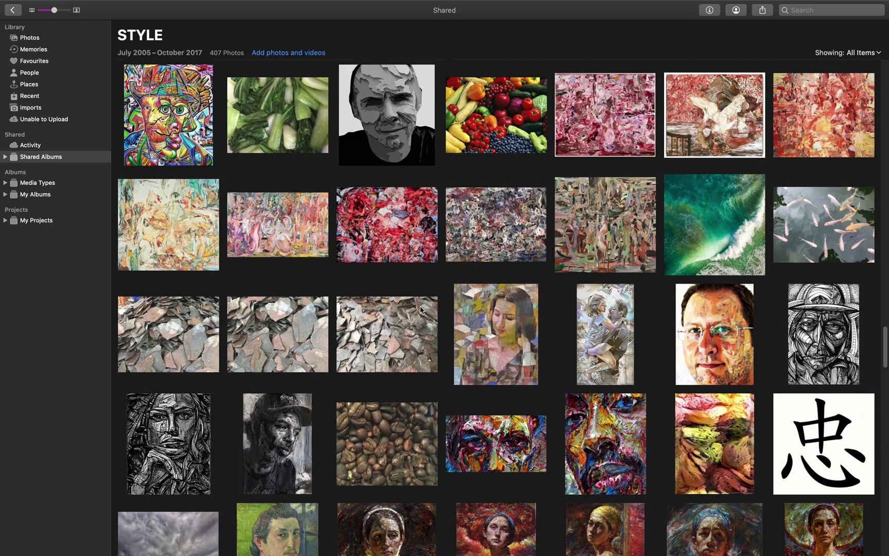
pyautogui.scroll(5, 329, 309)
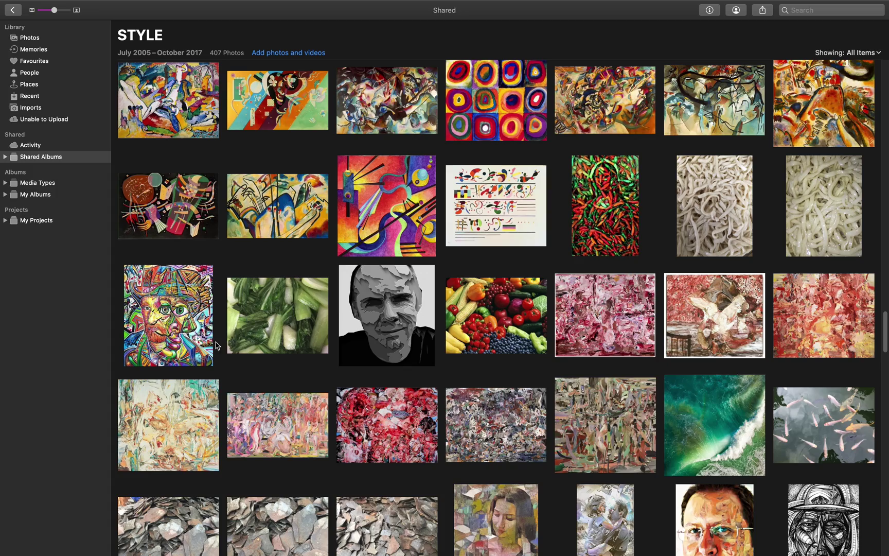
pyautogui.scroll(6, 681, 270)
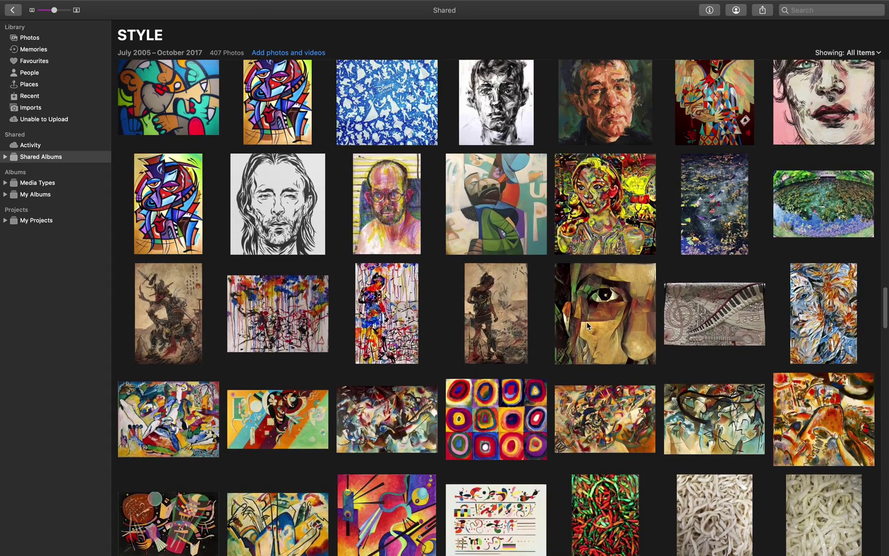
pyautogui.hotkey('ctrl', 'Left')
pyautogui.hotkey('ctrl', 'Left')
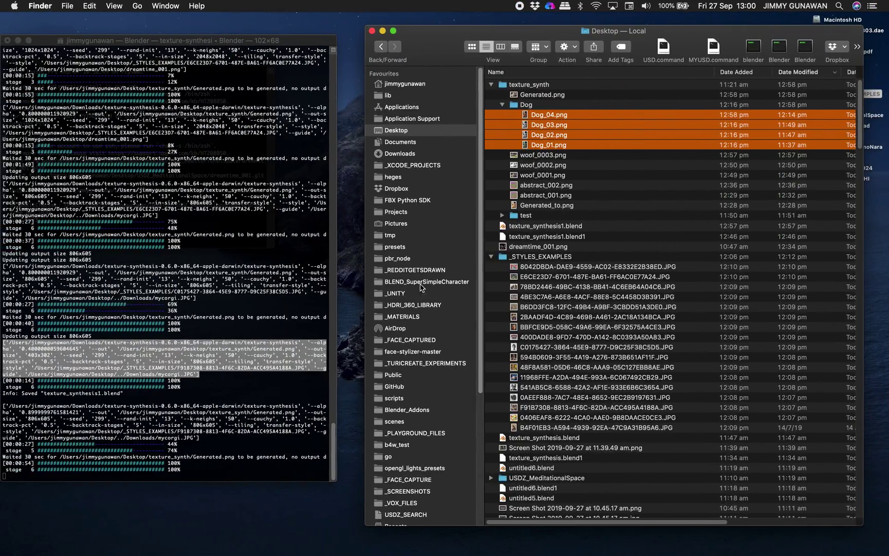
# Quick Look the newest Generated.png, then rename it woof_0004.png.
pyautogui.click(544, 95)
pyautogui.press('space')
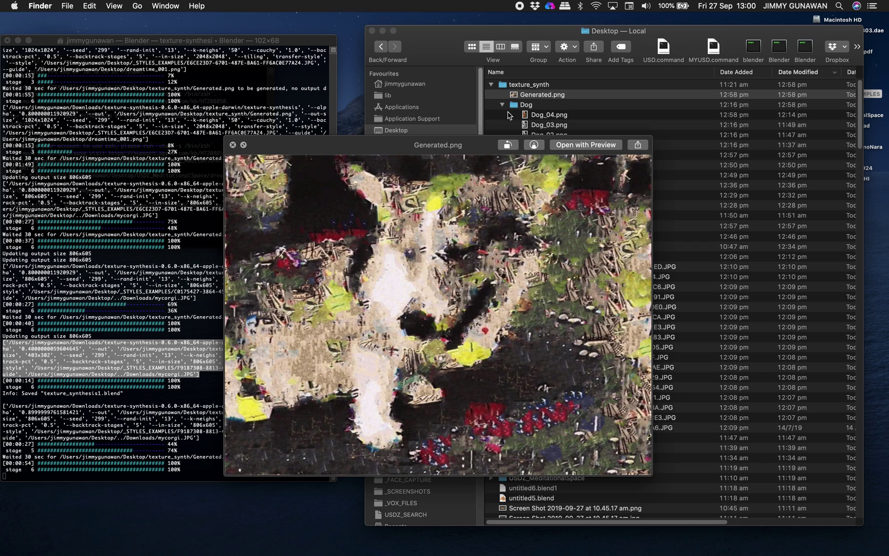
pyautogui.click(232, 146)
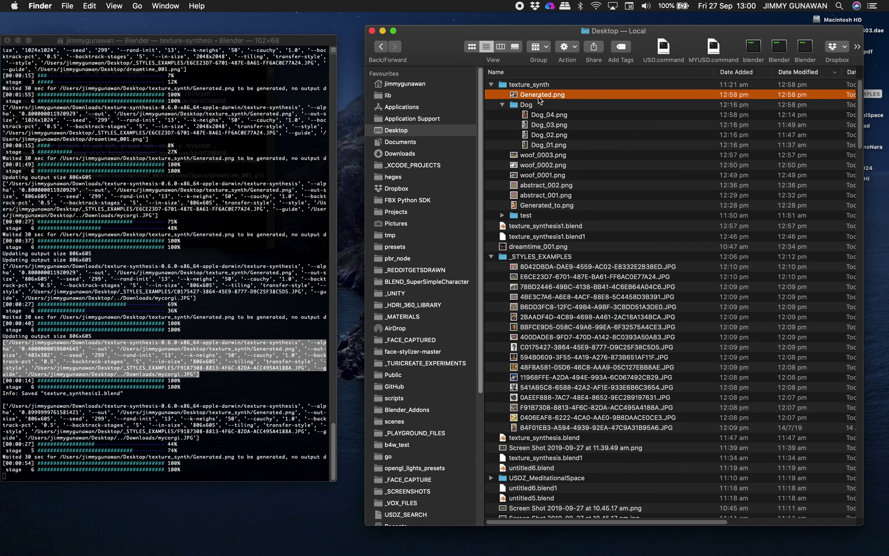
pyautogui.click(539, 99)
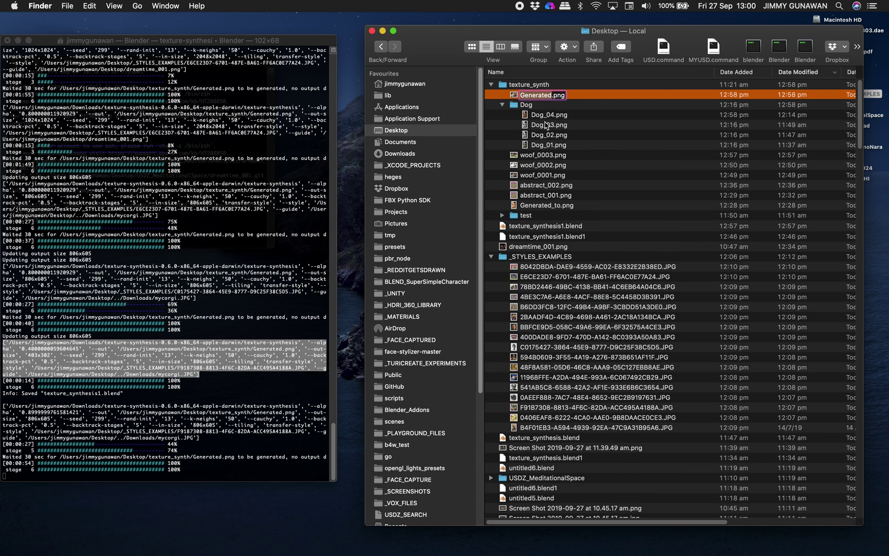
pyautogui.write('woof_0004')
pyautogui.press('Return')
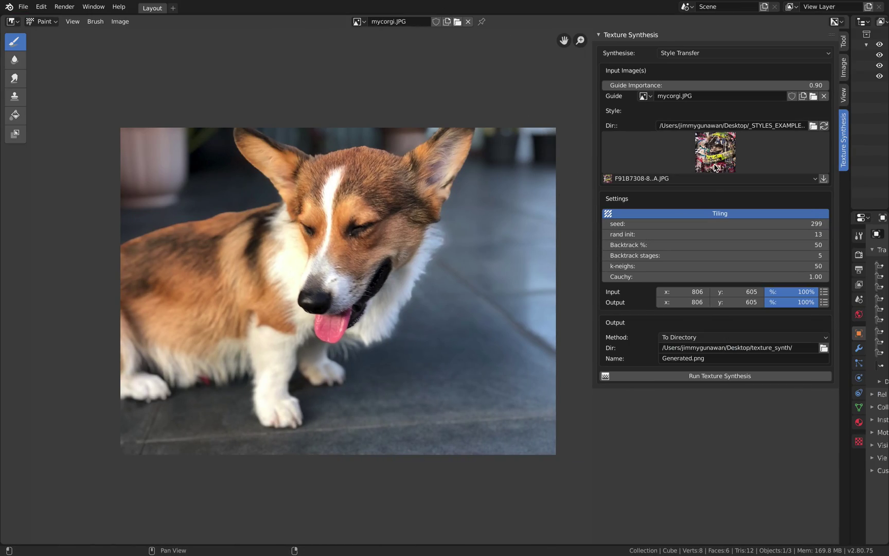
# Switch the style image to the black-and-white 541AB5C8 portrait and run Texture Synthesis.
pyautogui.click(715, 167)
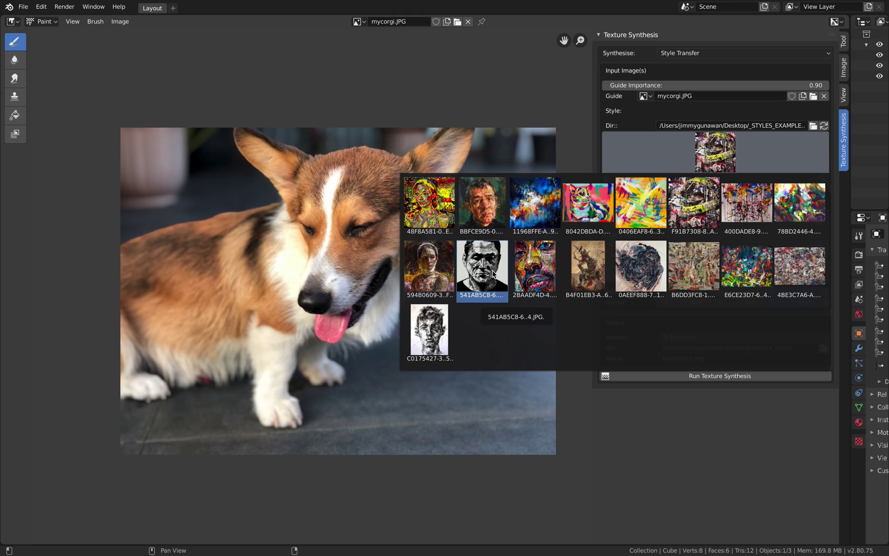
pyautogui.click(493, 274)
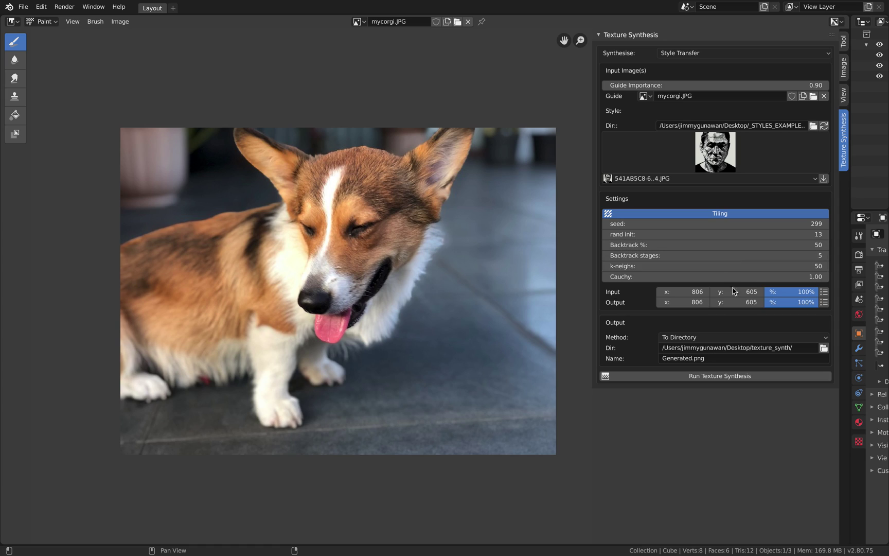
pyautogui.click(719, 376)
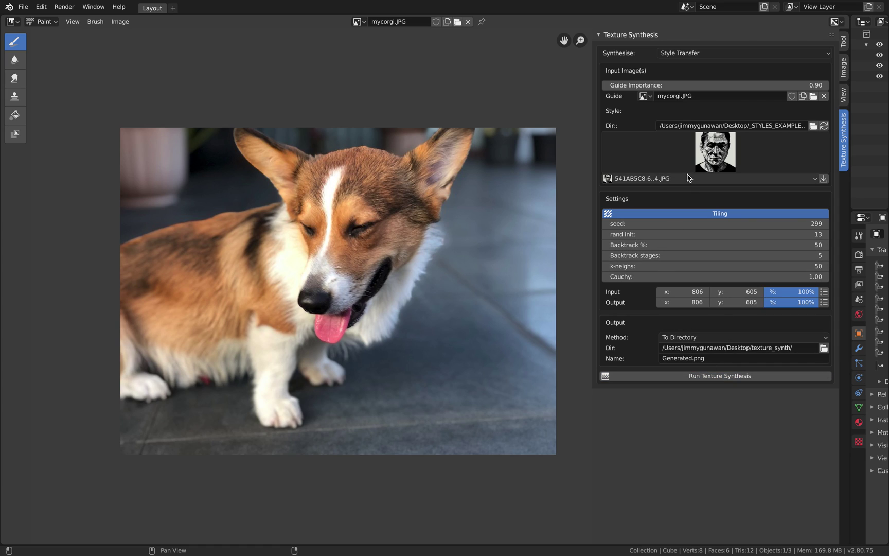
pyautogui.hotkey('ctrl', 'Left')
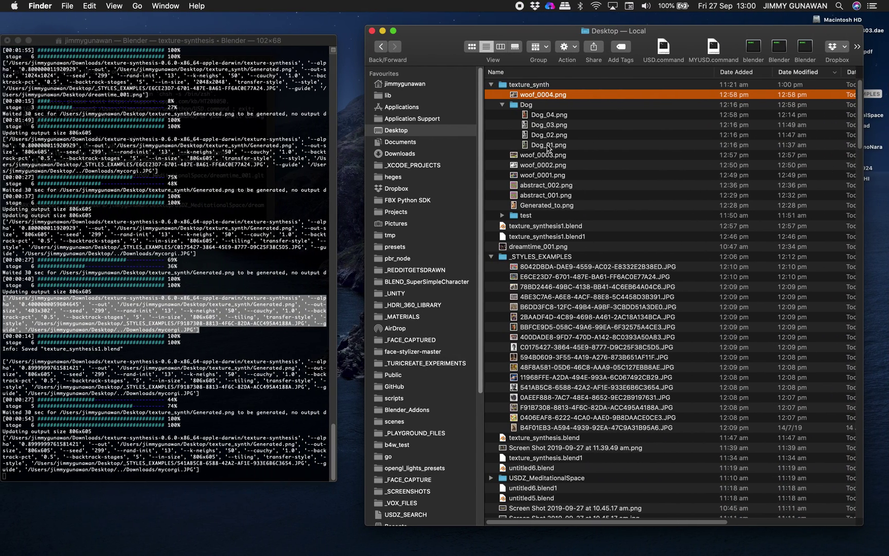
# Quick Look the four Dog images, flip through them, and close the preview.
pyautogui.click(546, 145)
pyautogui.keyDown('shift'); pyautogui.click(554, 114); pyautogui.keyUp('shift')
pyautogui.press('space')
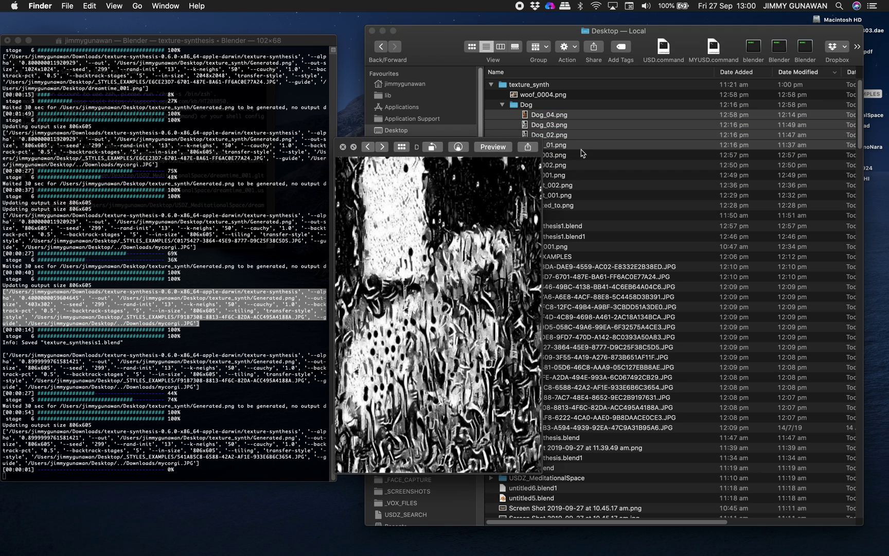
pyautogui.press('Right')
pyautogui.press('Right')
pyautogui.press('Right')
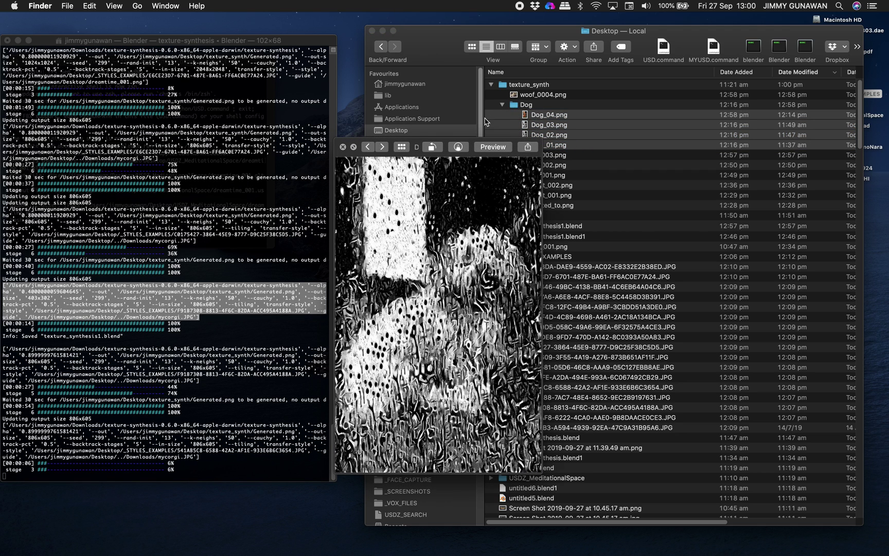
pyautogui.click(342, 147)
# Collapse the Dog folder and preview woof_0001–woof_0004.png together, stepping through the outputs.
pyautogui.click(502, 105)
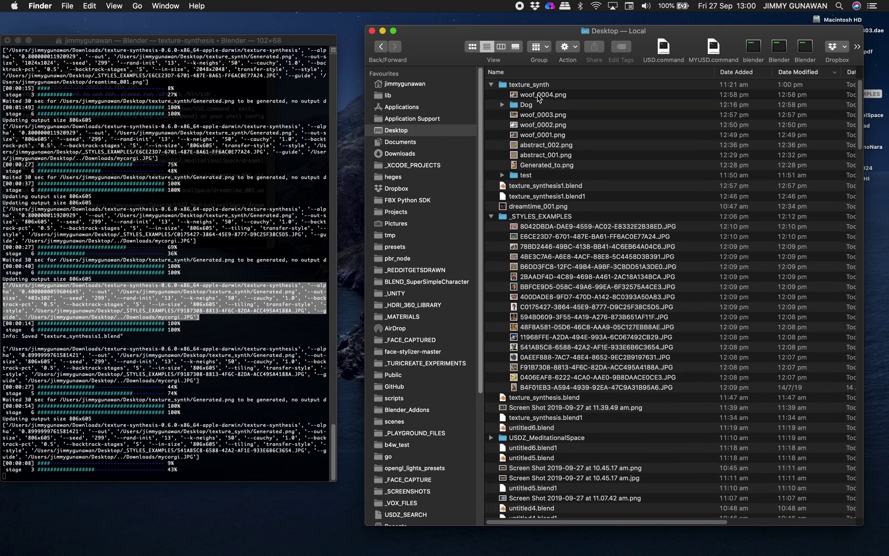
pyautogui.click(543, 95)
pyautogui.keyDown('super'); pyautogui.click(546, 114); pyautogui.keyUp('super')
pyautogui.keyDown('super'); pyautogui.click(550, 125); pyautogui.keyUp('super')
pyautogui.keyDown('super'); pyautogui.click(558, 135); pyautogui.keyUp('super')
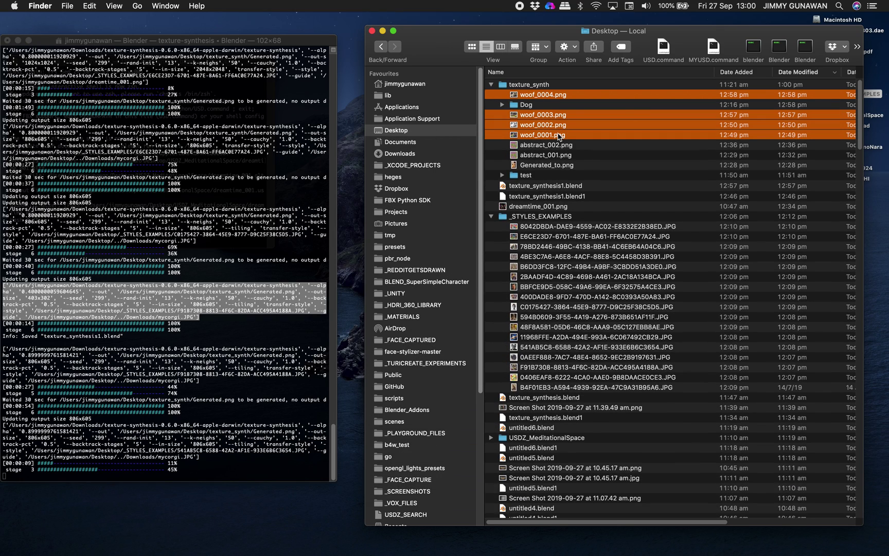
pyautogui.press('space')
pyautogui.press('Right')
pyautogui.press('Right')
pyautogui.press('Right')
pyautogui.press('Right')
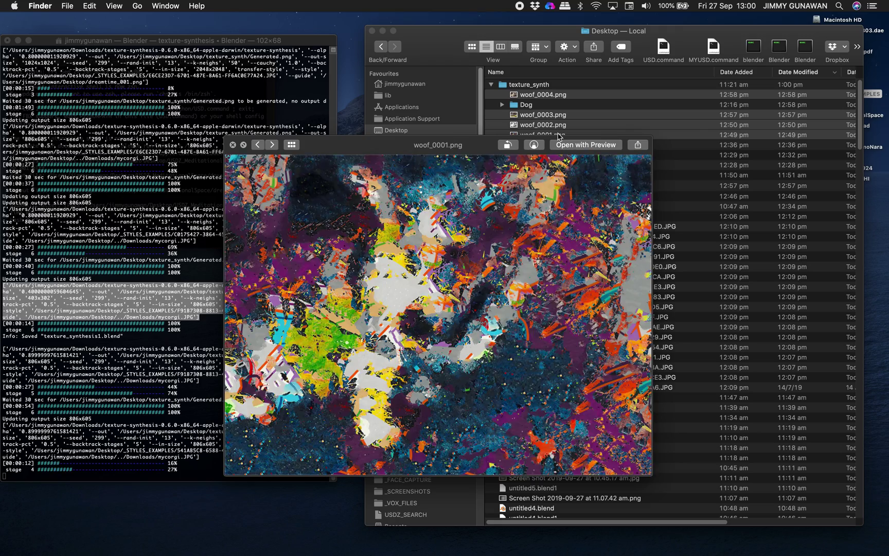
pyautogui.press('Right')
pyautogui.press('Right')
pyautogui.press('Right')
pyautogui.press('Right')
pyautogui.press('Right')
pyautogui.press('Left')
pyautogui.press('Right')
pyautogui.press('Left')
# Resize the preview window taller, then enlarge it, comparing woof_0001.png against the dog photo.
pyautogui.moveTo(654, 137); pyautogui.dragTo(511, 84)
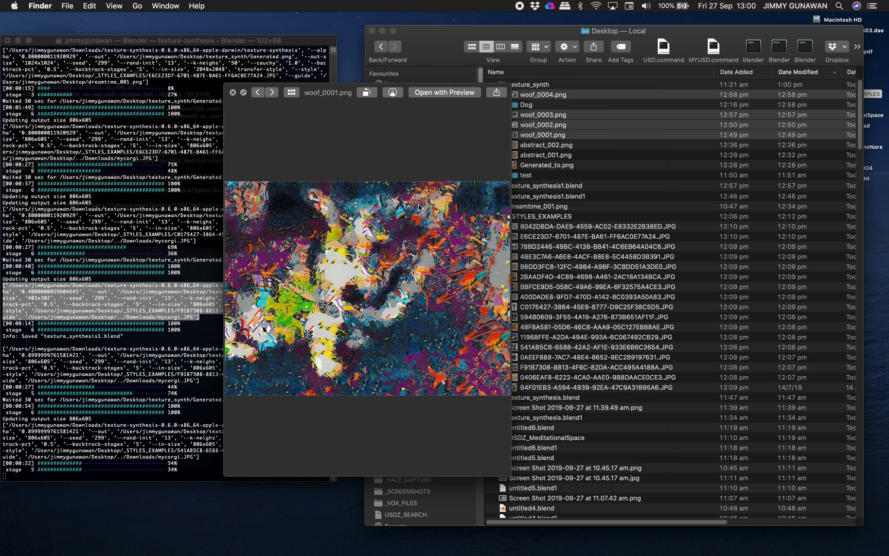
pyautogui.press('Right')
pyautogui.press('Left')
pyautogui.press('Left')
pyautogui.press('Right')
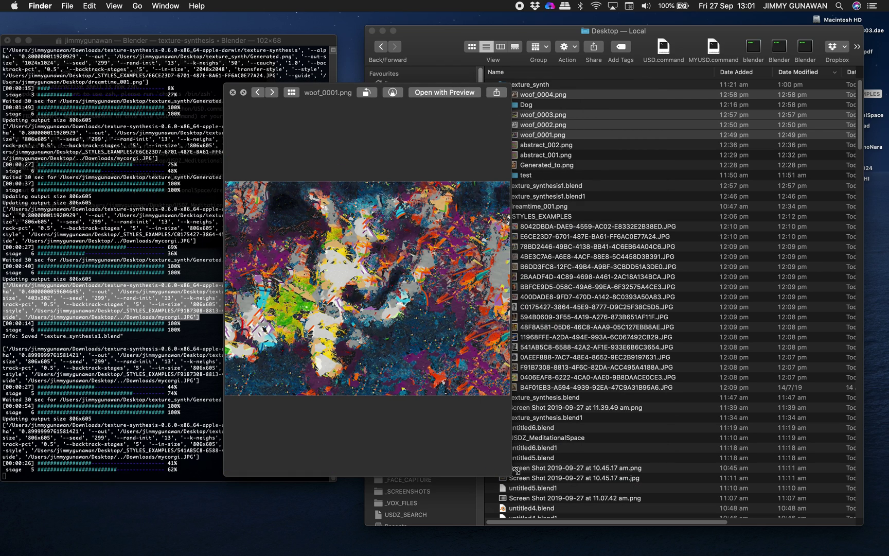
pyautogui.moveTo(516, 470); pyautogui.dragTo(643, 488)
pyautogui.press('Left')
pyautogui.press('Right')
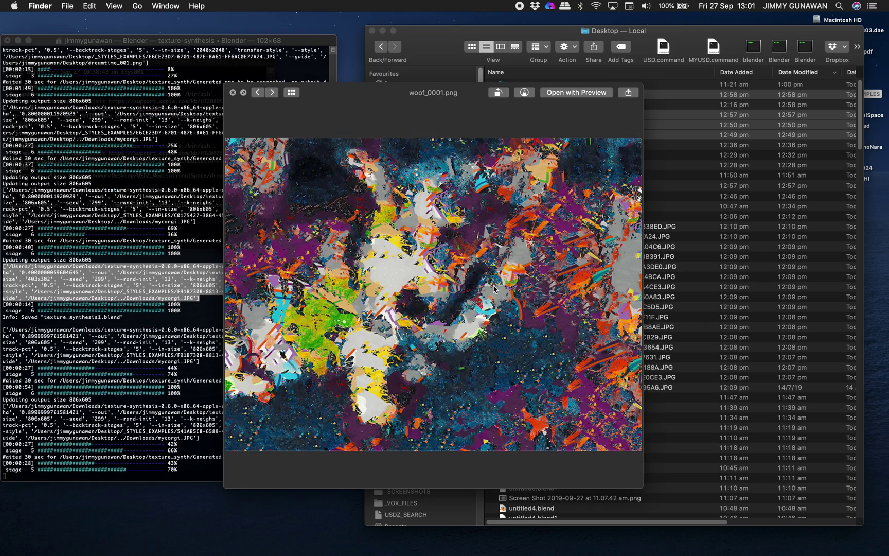
pyautogui.press('Left')
pyautogui.press('Right')
pyautogui.press('Left')
pyautogui.press('Right')
# Compare woof_0001.png with the grey brushstroke woof_0002.png, leaving woof_0002.png previewed in front.
pyautogui.moveTo(646, 92); pyautogui.dragTo(626, 90)
pyautogui.press('Left')
pyautogui.press('Right')
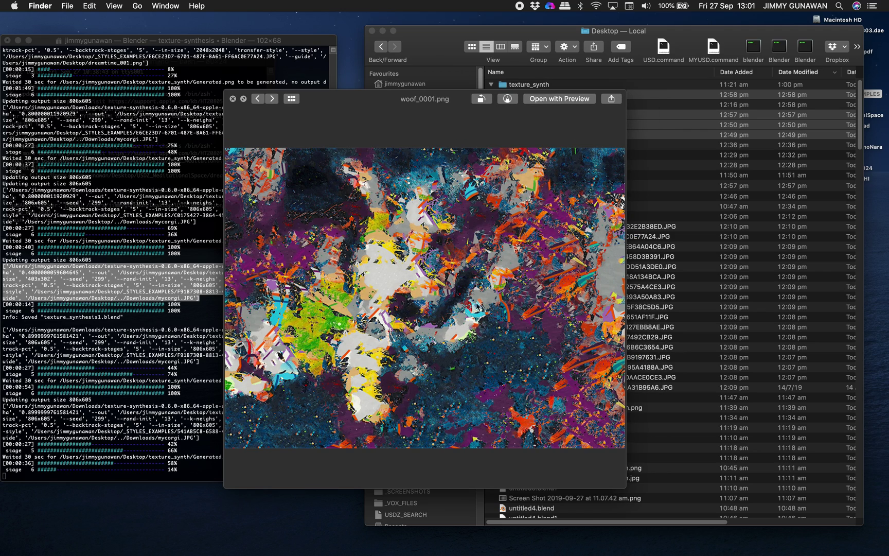
pyautogui.press('Right')
pyautogui.press('Left')
pyautogui.press('Right')
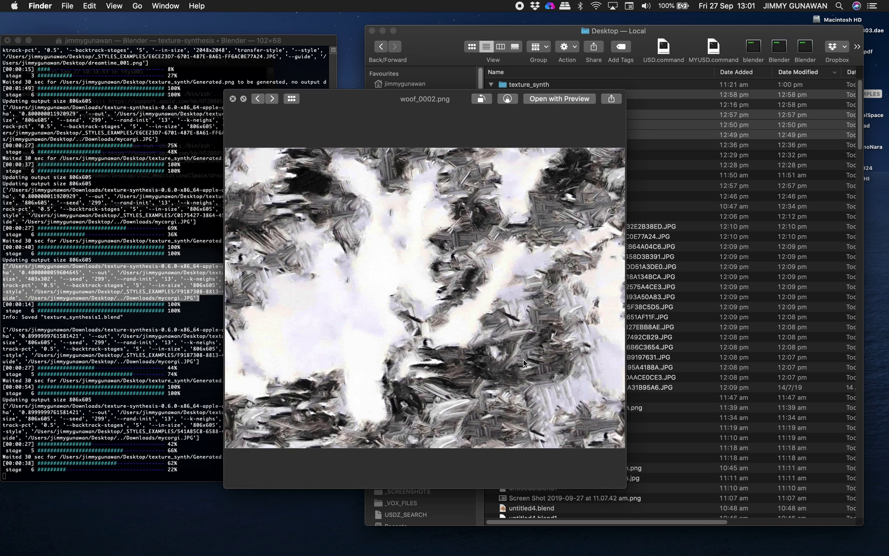
pyautogui.press('Left')
pyautogui.press('Right')
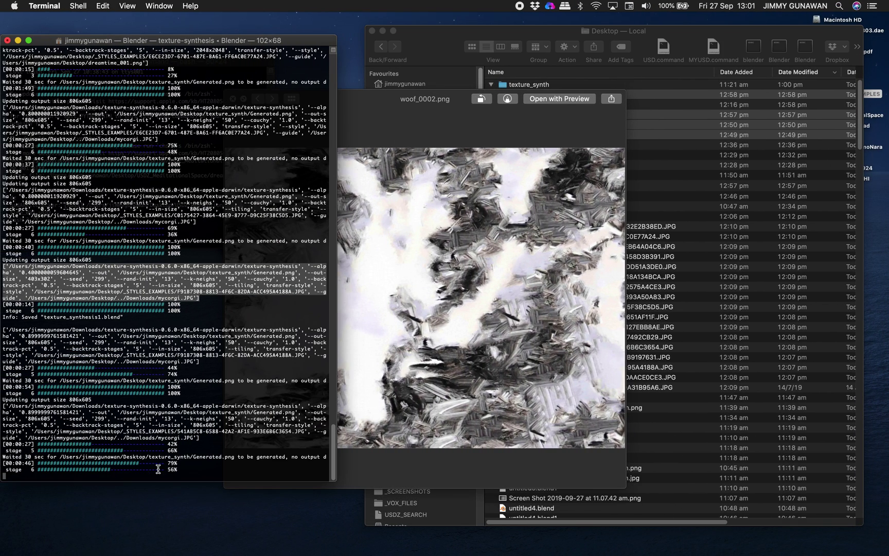
pyautogui.click(158, 469)
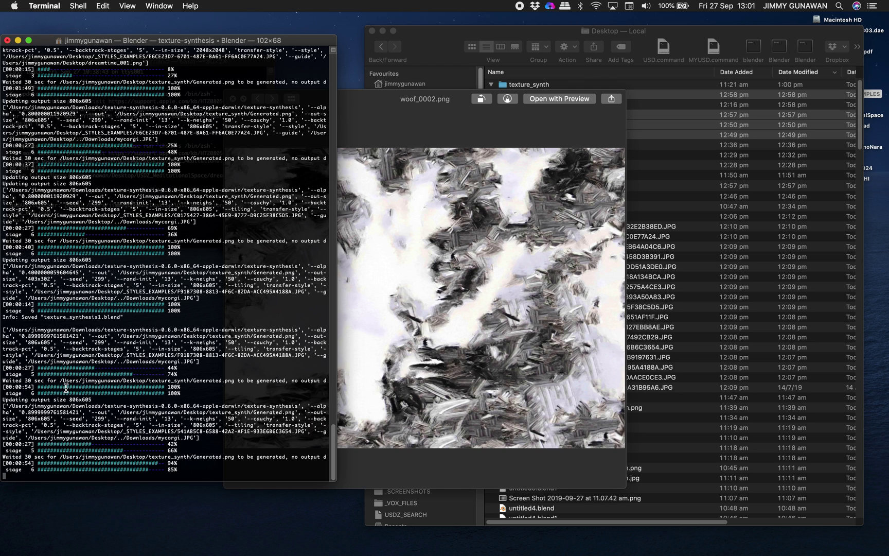
pyautogui.click(401, 114)
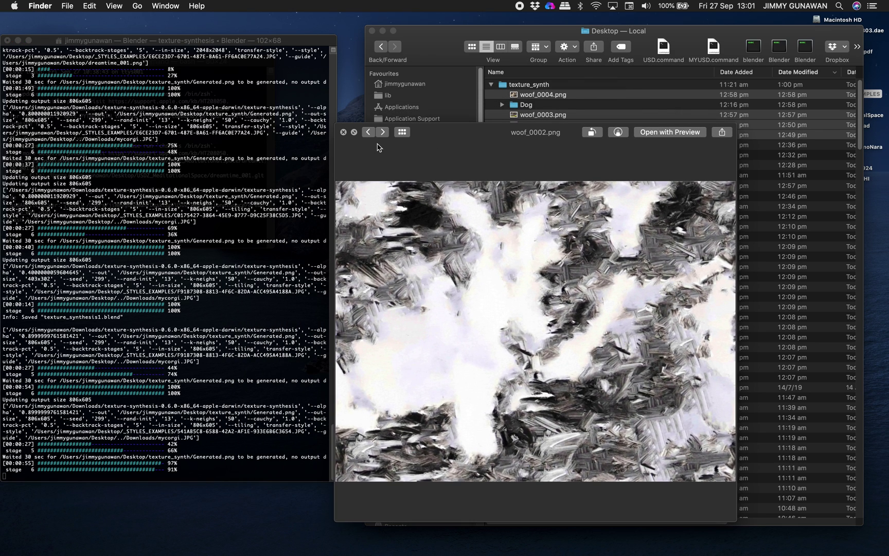
# Preview the new 1:01 pm Generated.png, then close it and reselect woof_0004.png and Generated.png.
pyautogui.click(344, 133)
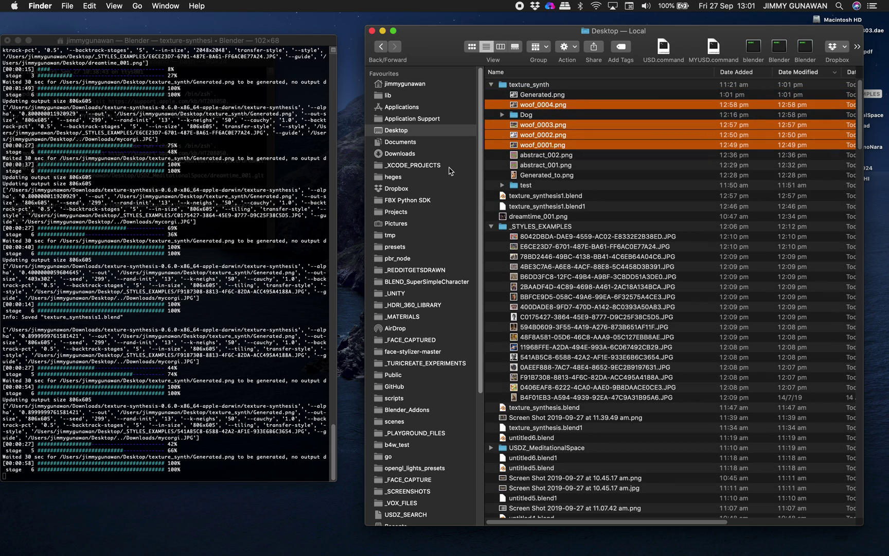
pyautogui.click(554, 97)
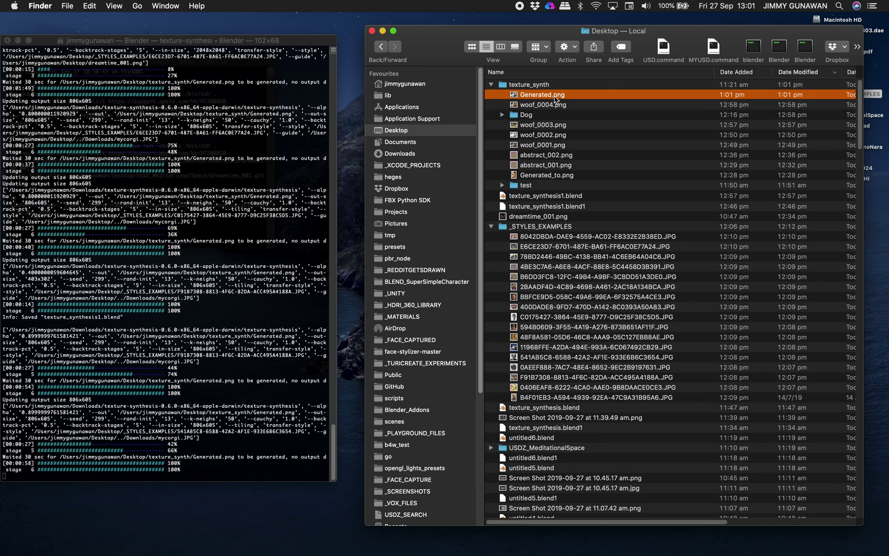
pyautogui.press('space')
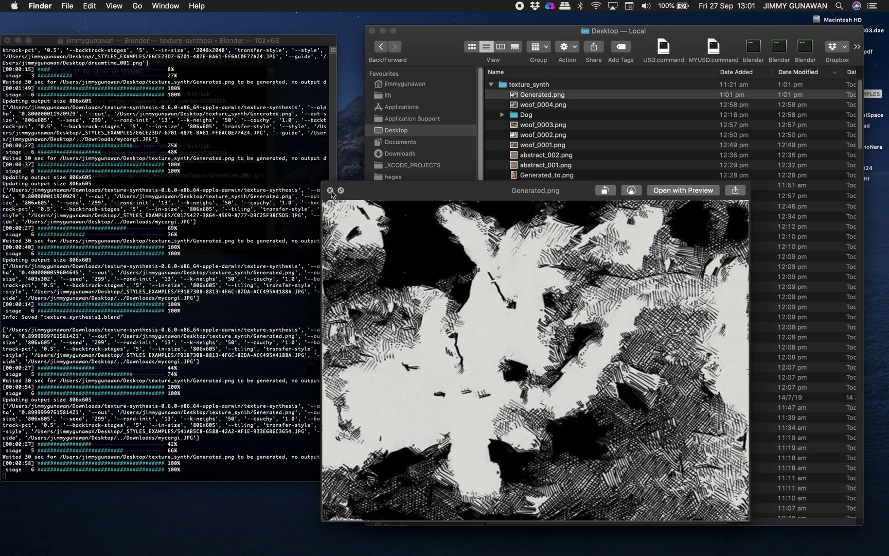
pyautogui.click(331, 191)
pyautogui.click(535, 107)
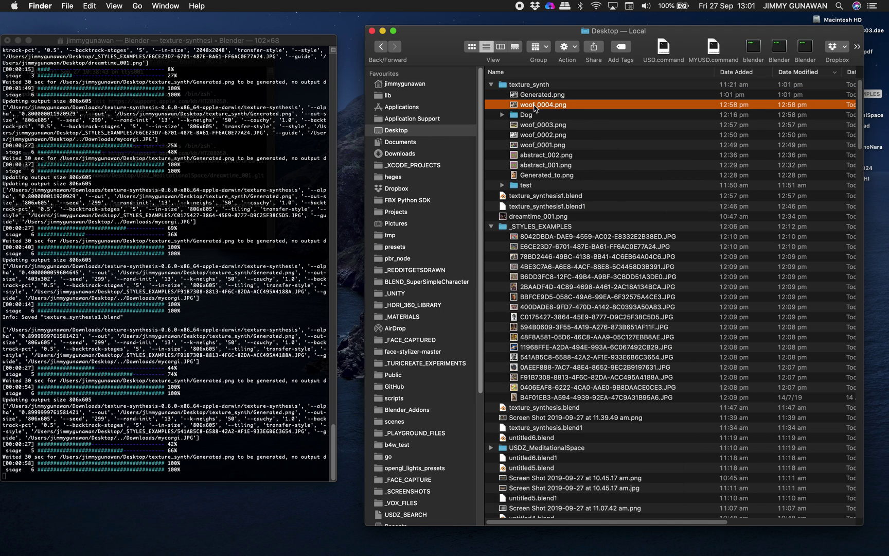
pyautogui.click(541, 97)
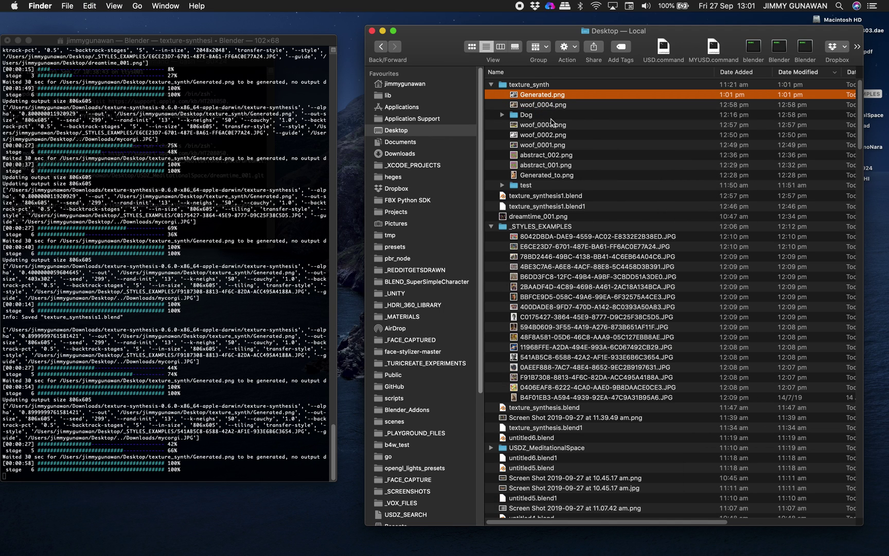
# In Blender, nudge the corgi image slightly upward, then move to the Photos STYLE album.
pyautogui.press('super+Tab')
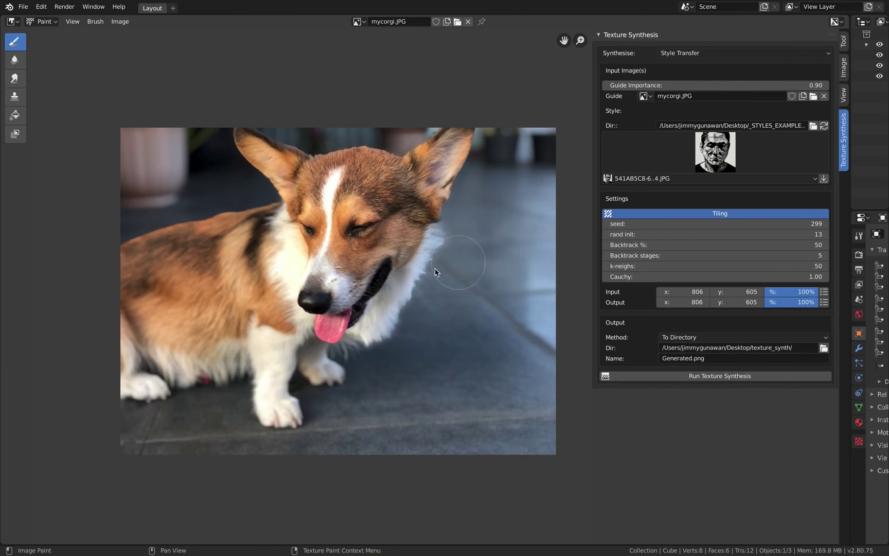
pyautogui.moveTo(240, 182); pyautogui.dragTo(234, 171, button='middle')
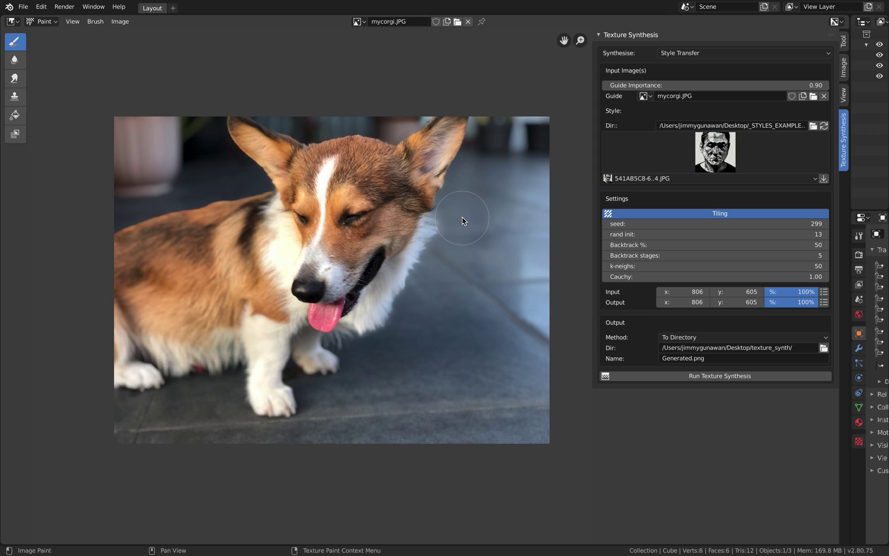
pyautogui.hotkey('ctrl', 'Right')
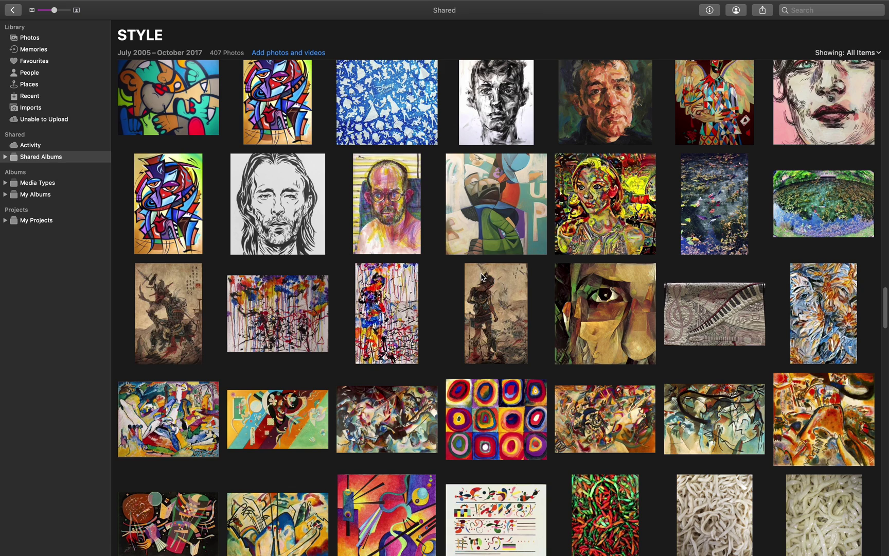
# Select several figure and abstract paint-drip artworks in the STYLE album.
pyautogui.click(494, 309)
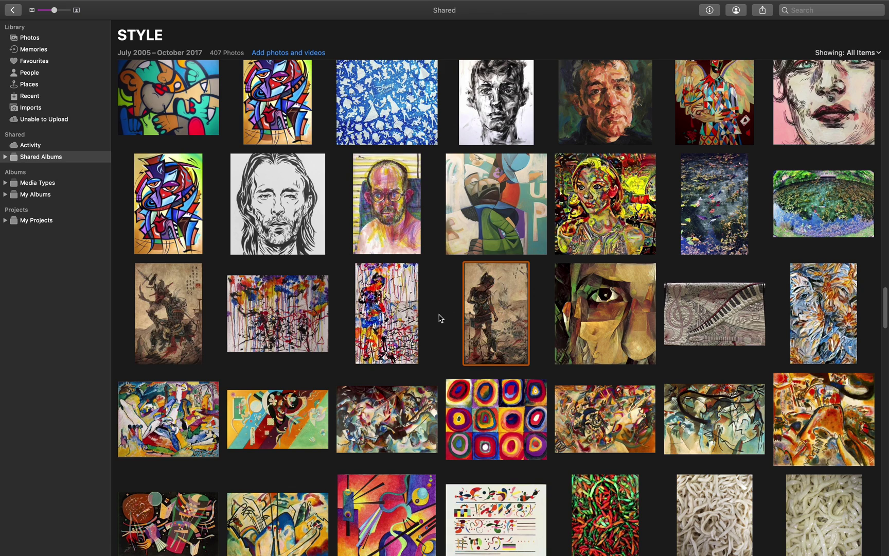
pyautogui.click(397, 306)
pyautogui.click(509, 307)
pyautogui.click(418, 311)
pyautogui.click(310, 317)
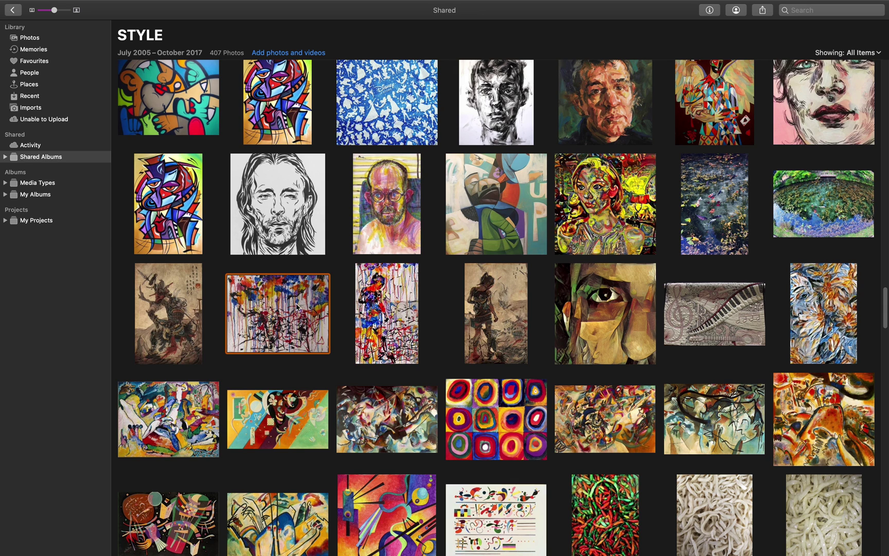
pyautogui.click(407, 309)
pyautogui.click(484, 309)
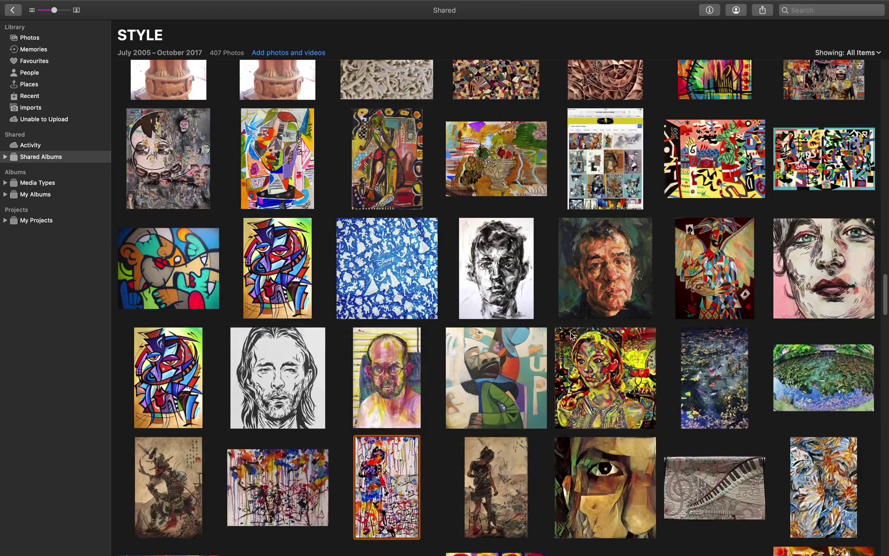
# Scroll up through the STYLE album grid, then move on to the GitHub repository page.
pyautogui.scroll(5, 592, 310)
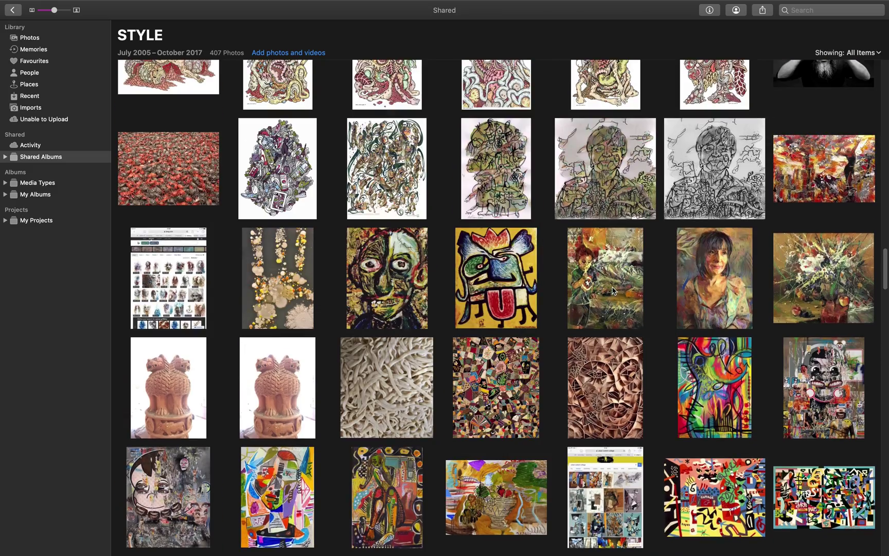
pyautogui.scroll(7, 733, 300)
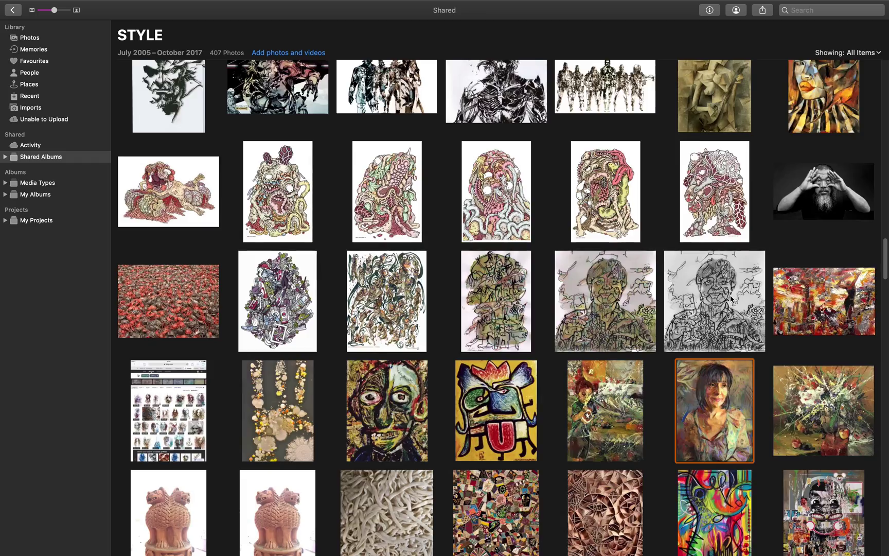
pyautogui.scroll(5, 697, 269)
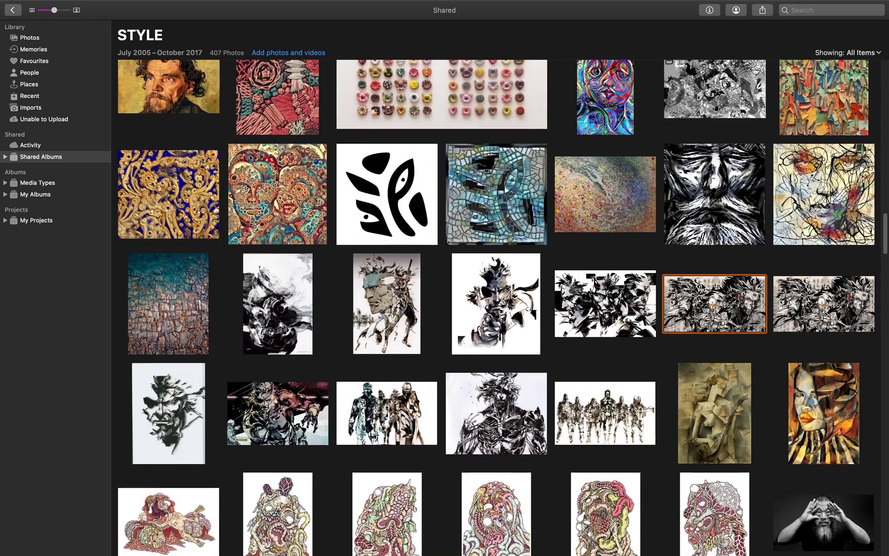
pyautogui.scroll(3, 526, 277)
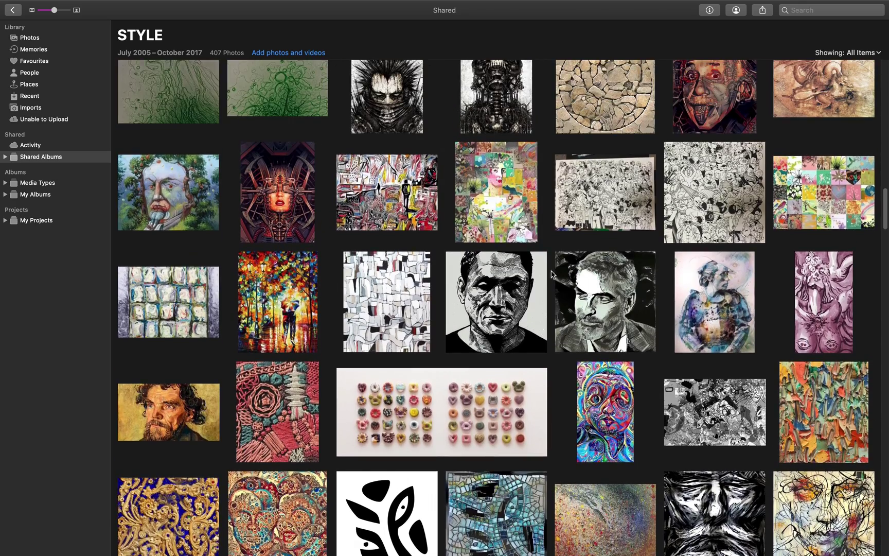
pyautogui.scroll(3, 585, 282)
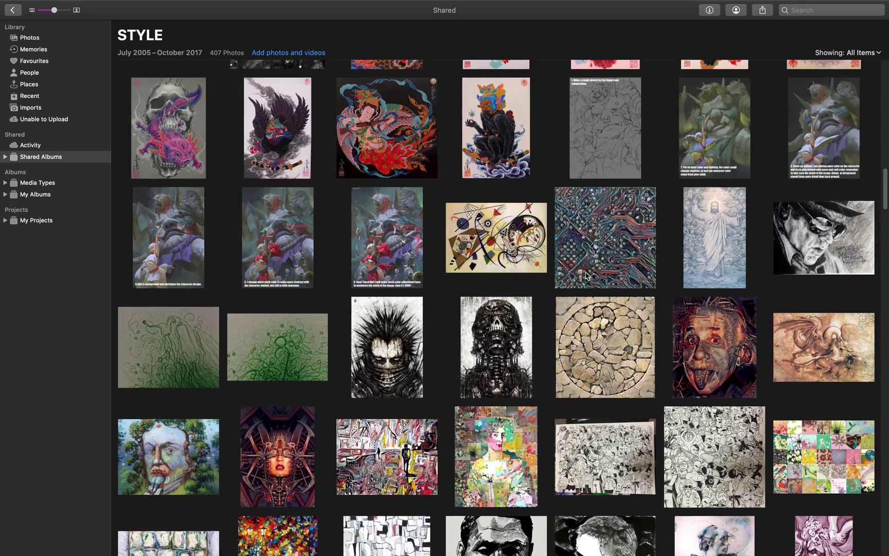
pyautogui.scroll(3, 311, 317)
pyautogui.scroll(-8, 636, 330)
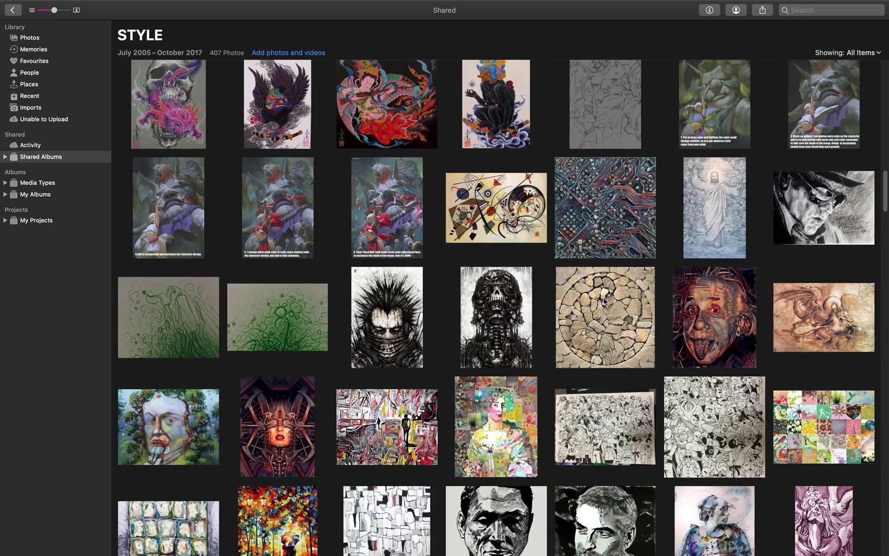
pyautogui.scroll(-3, 636, 330)
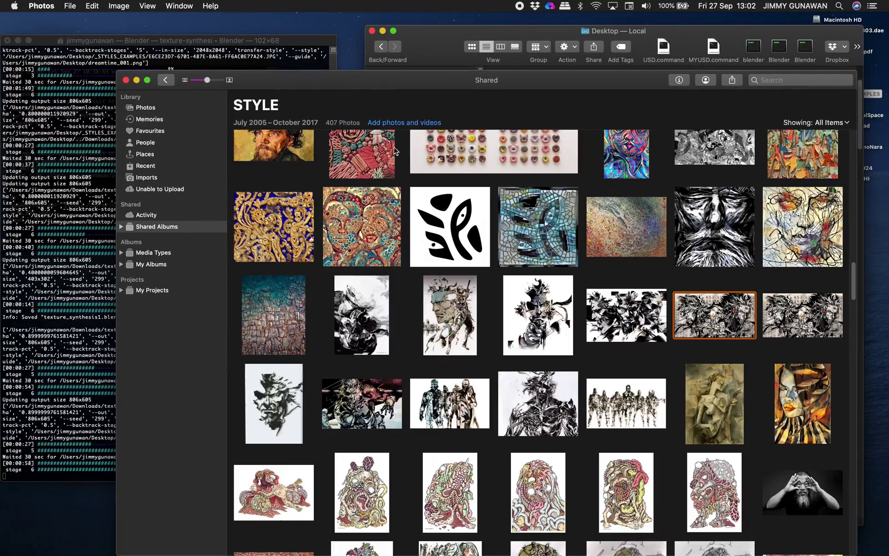
pyautogui.click(148, 80)
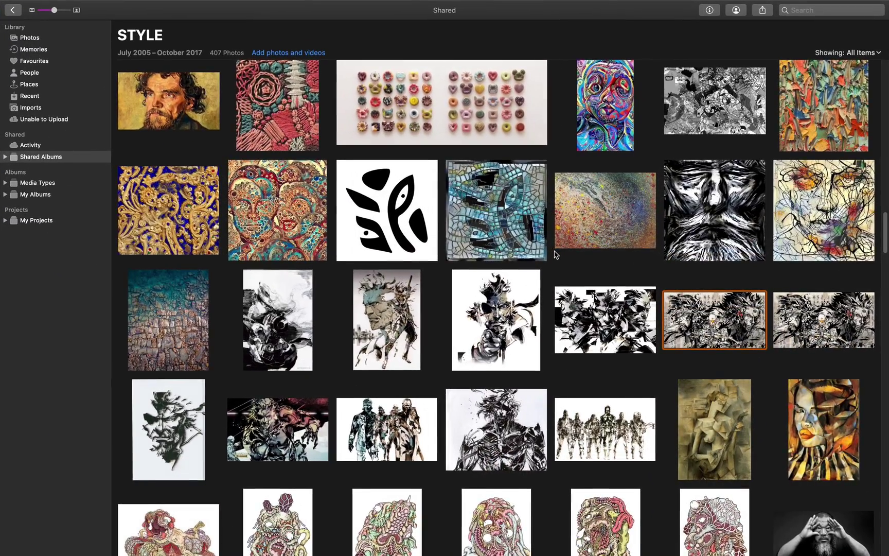
pyautogui.hotkey('ctrl', 'Right')
pyautogui.hotkey('ctrl', 'Right')
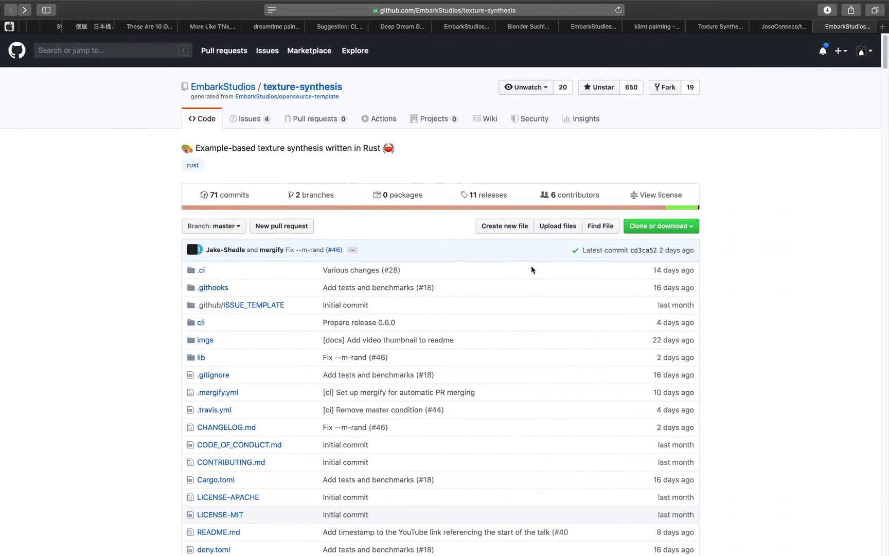
# Open deepdreamgenerator.com in a new tab and show its My Styles page.
pyautogui.hotkey('ctrl', 'Left')
pyautogui.hotkey('ctrl', 'Right')
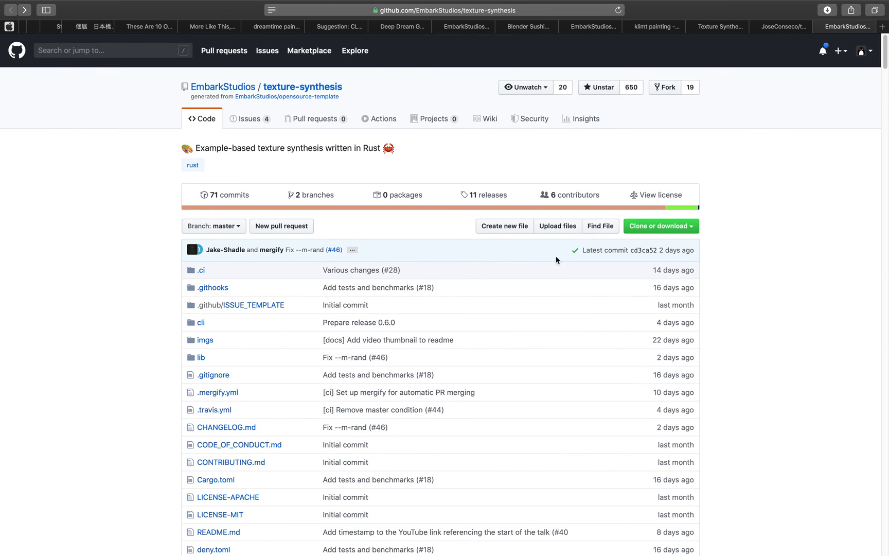
pyautogui.scroll(-5, 595, 240)
pyautogui.press('super+t')
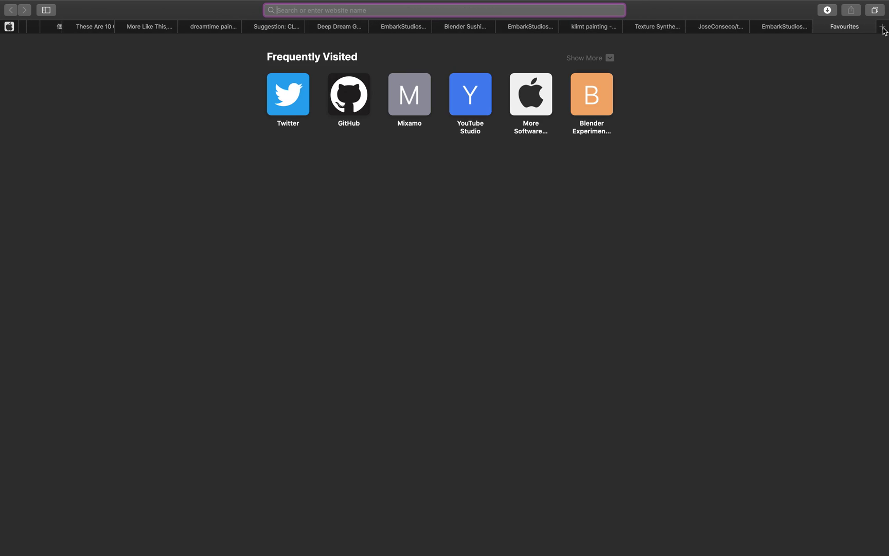
pyautogui.write('gene')
pyautogui.press('Return')
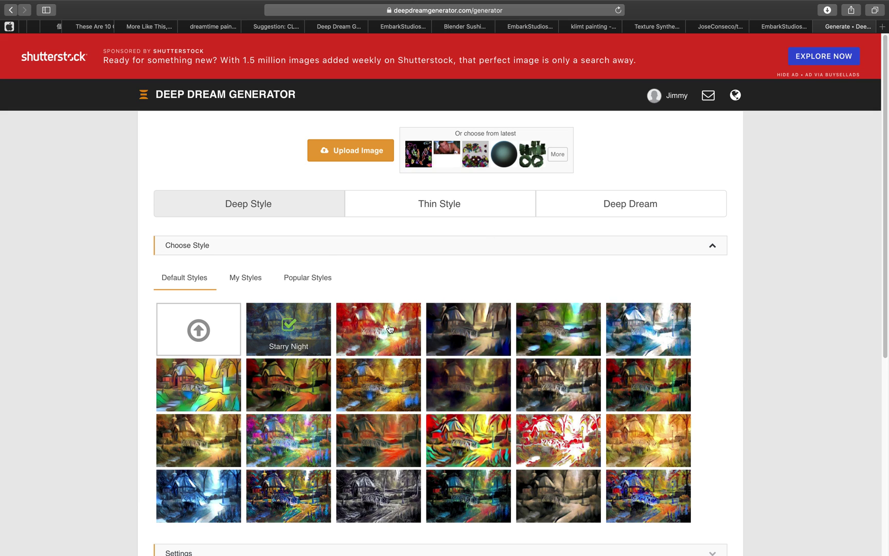
pyautogui.click(252, 277)
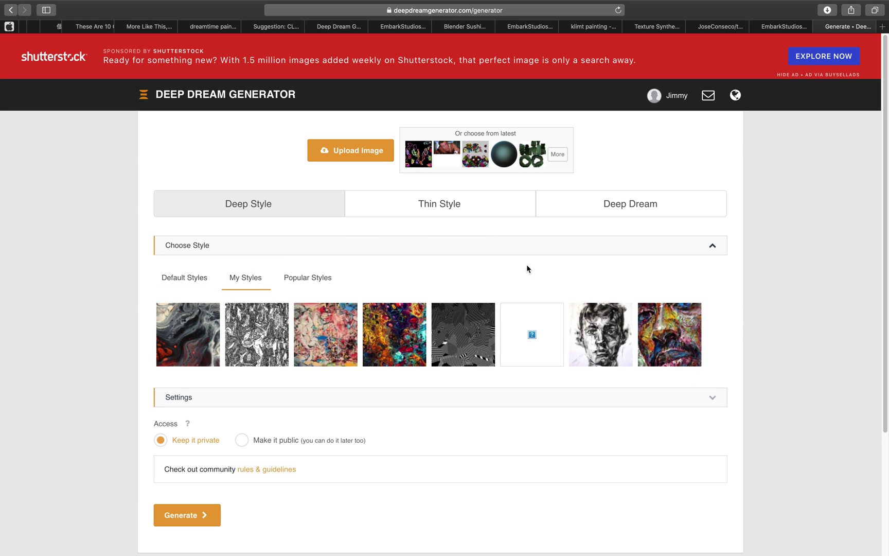
# Scroll the texture-synthesis README to guided synthesis, then nudge the corgi image in Blender.
pyautogui.click(783, 27)
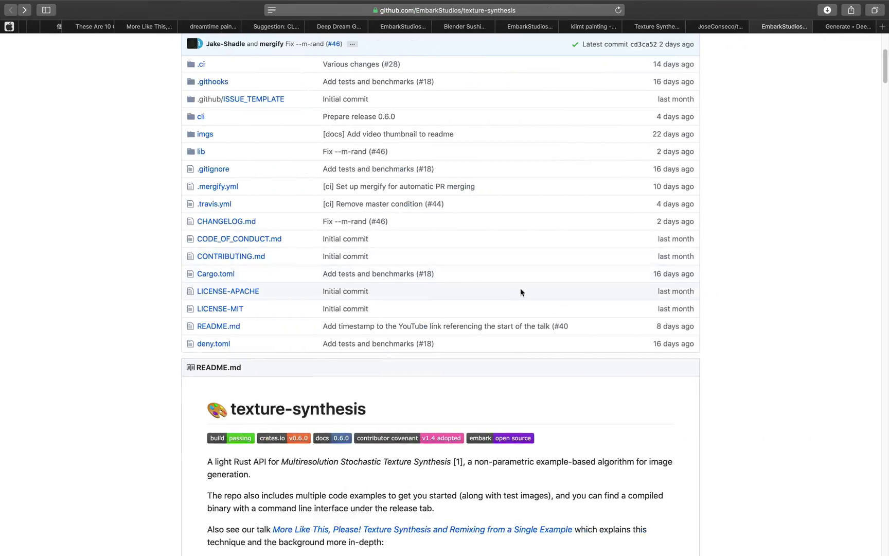
pyautogui.scroll(3, 525, 258)
pyautogui.scroll(-15, 530, 288)
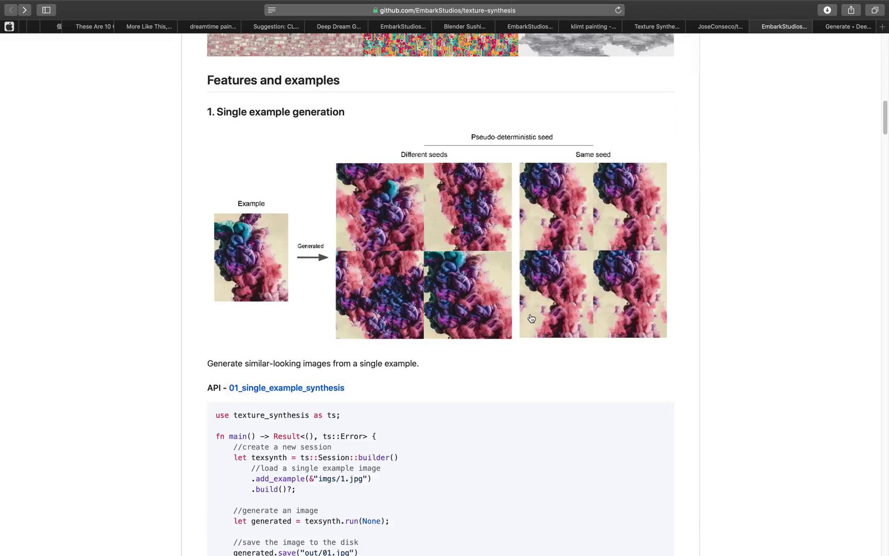
pyautogui.scroll(-15, 535, 319)
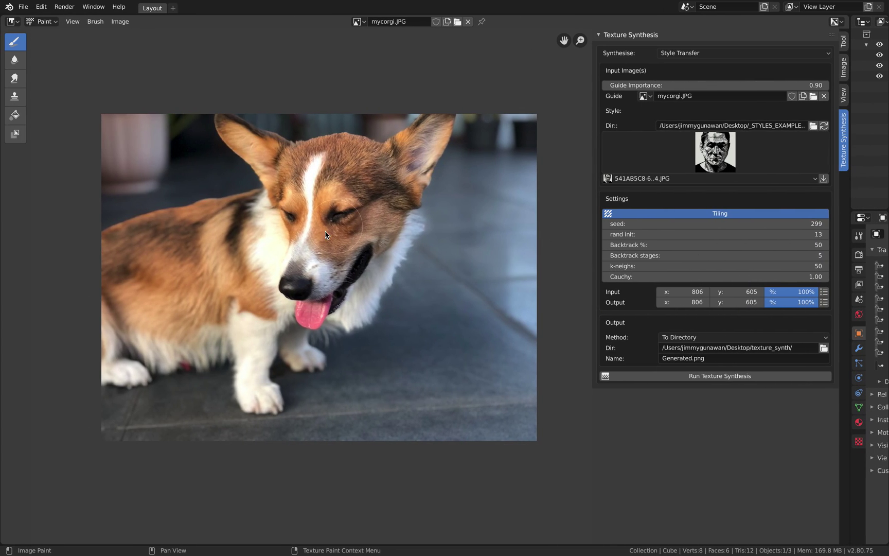
pyautogui.moveTo(216, 248); pyautogui.dragTo(220, 258, button='middle')
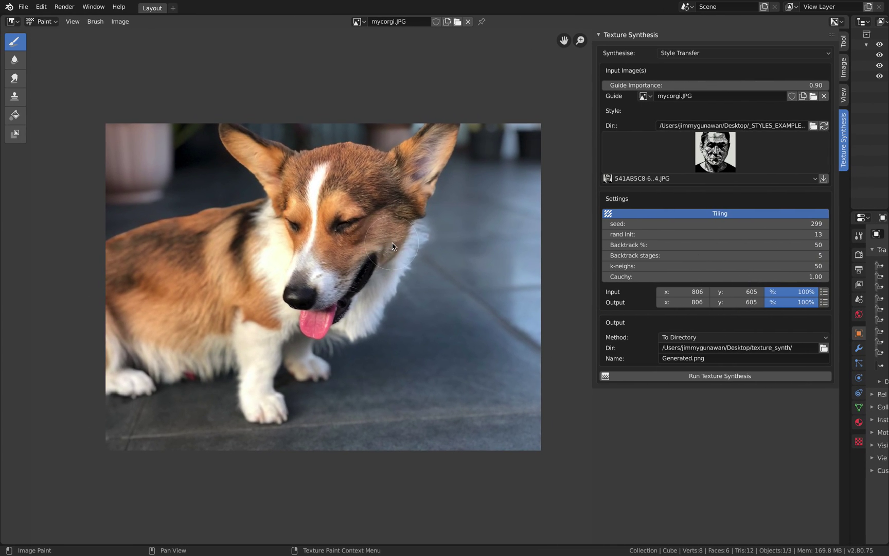